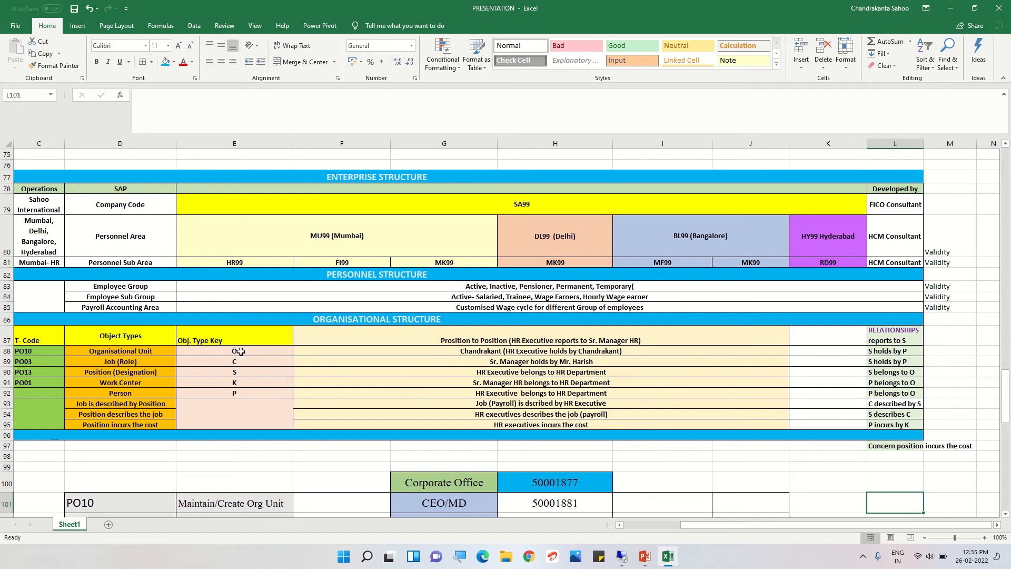
Examine the organisational object types and relationships, and the Corporate Office chart with its Human Resource unit and President- HR position.
click(240, 351)
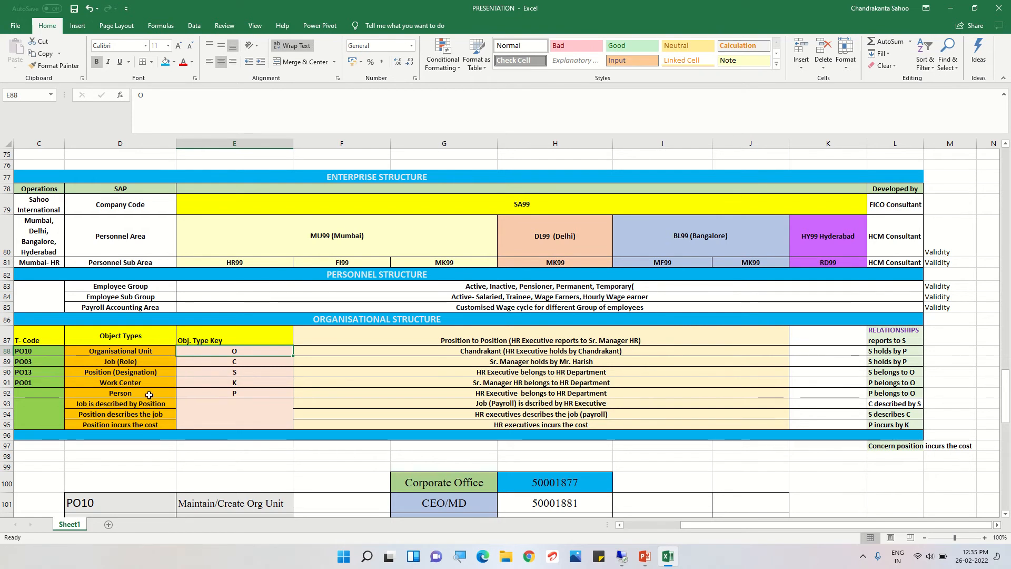
drag(693, 523, 619, 528)
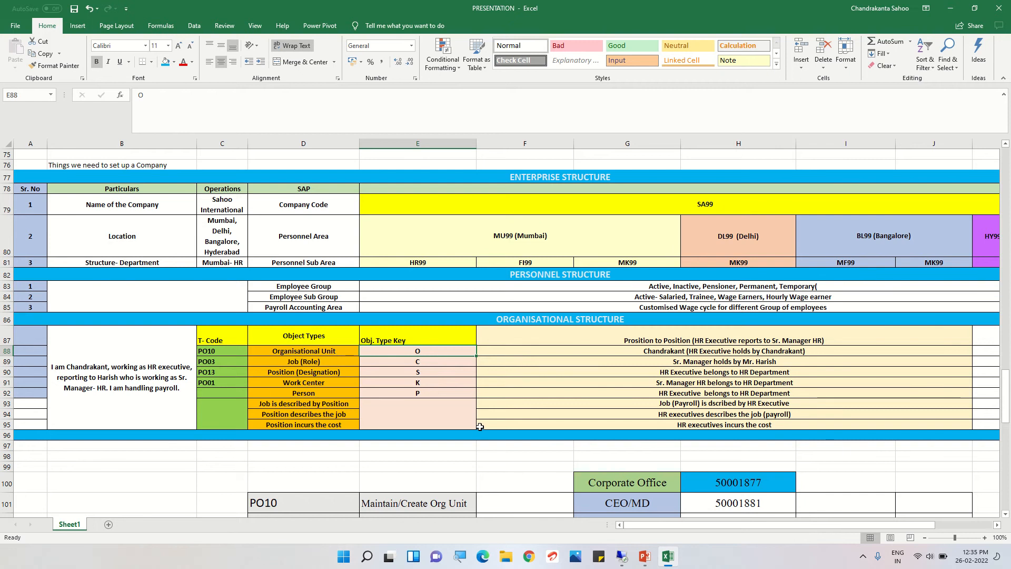
scroll(482, 426, down, 3)
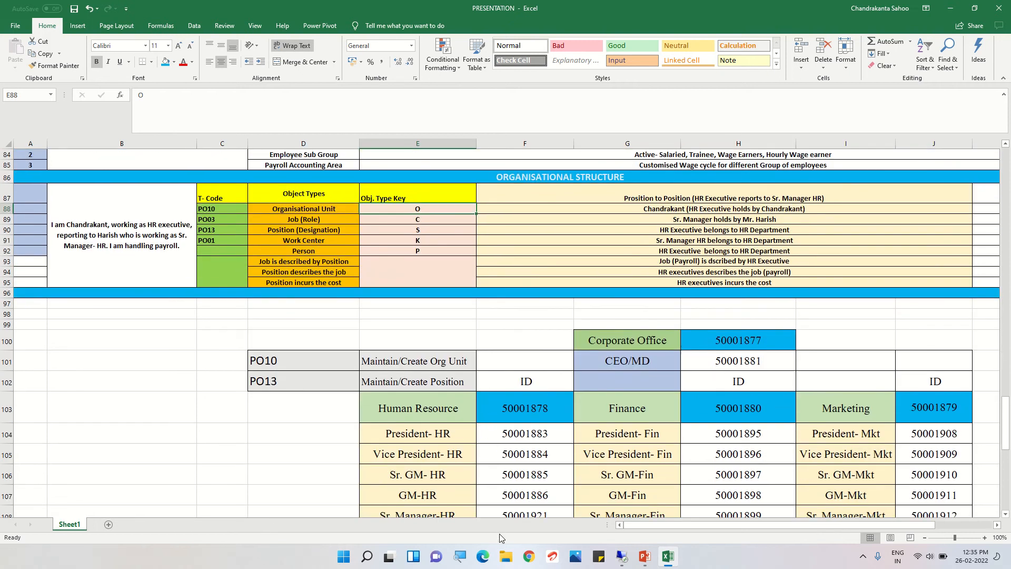
drag(642, 526, 691, 526)
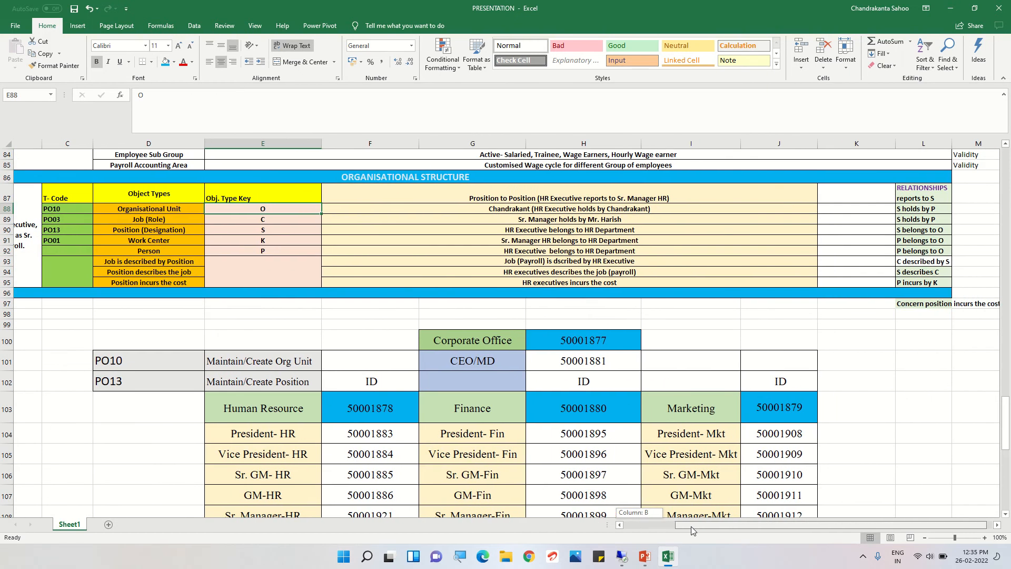
scroll(490, 362, down, 2)
scroll(490, 362, down, 2)
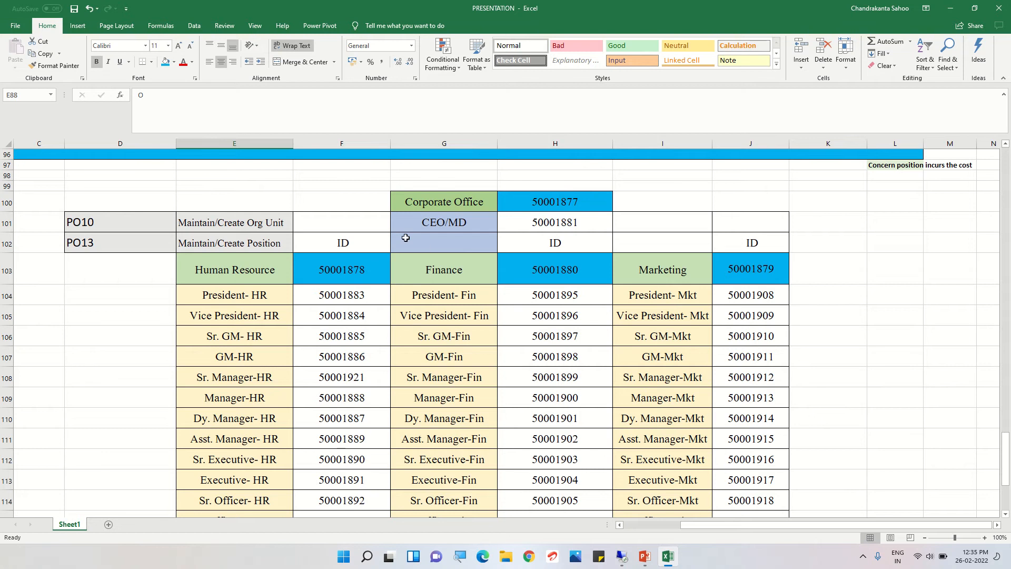
click(427, 198)
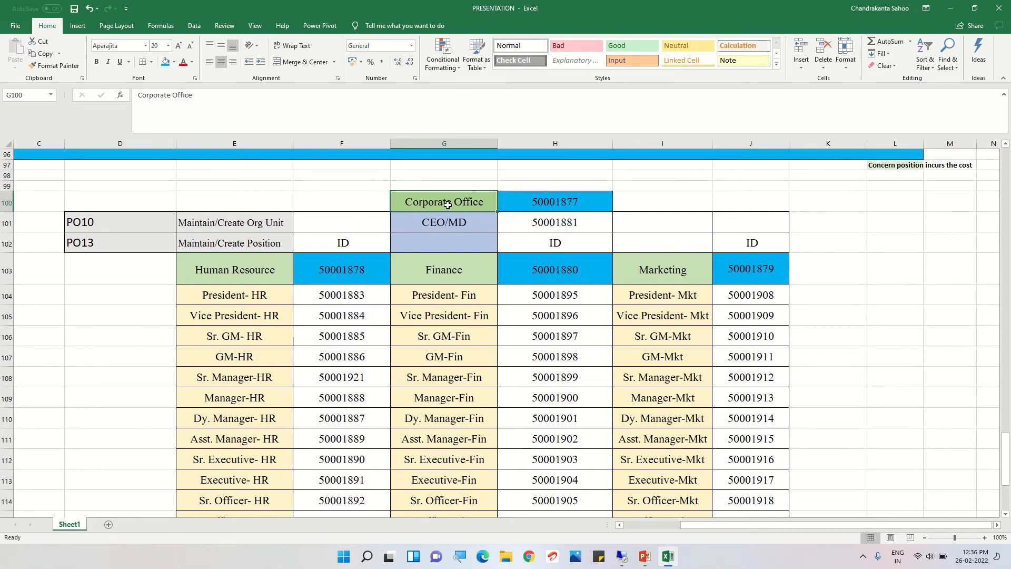
click(320, 272)
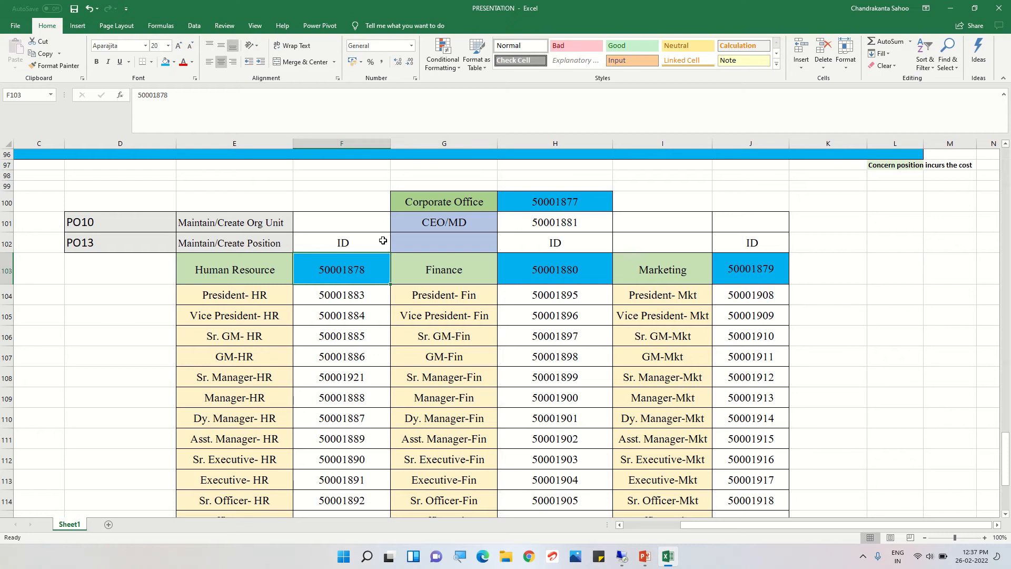
click(209, 297)
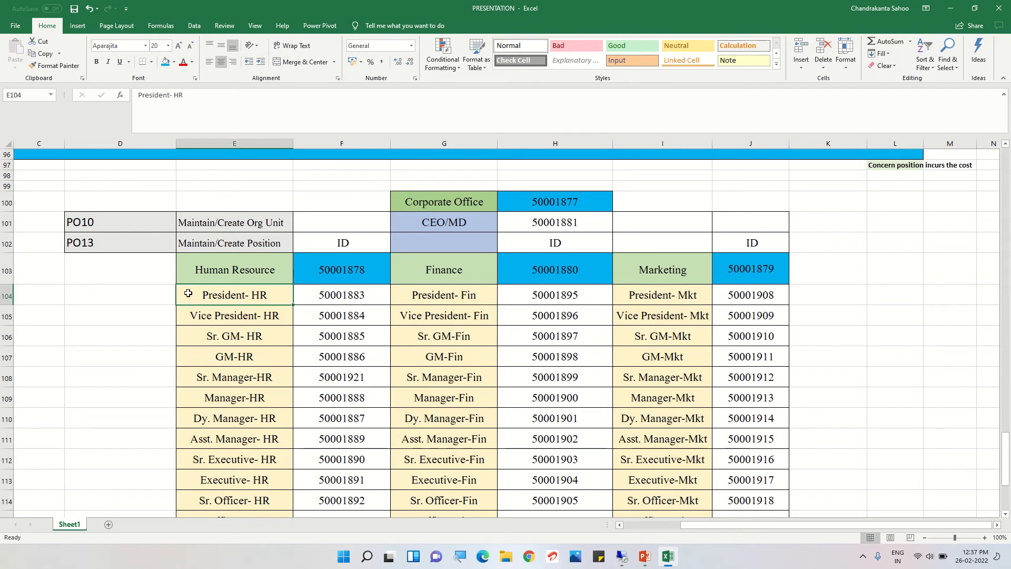
Enter S-O in cell D103 beside Human Resource and set its font size to 22.
click(109, 278)
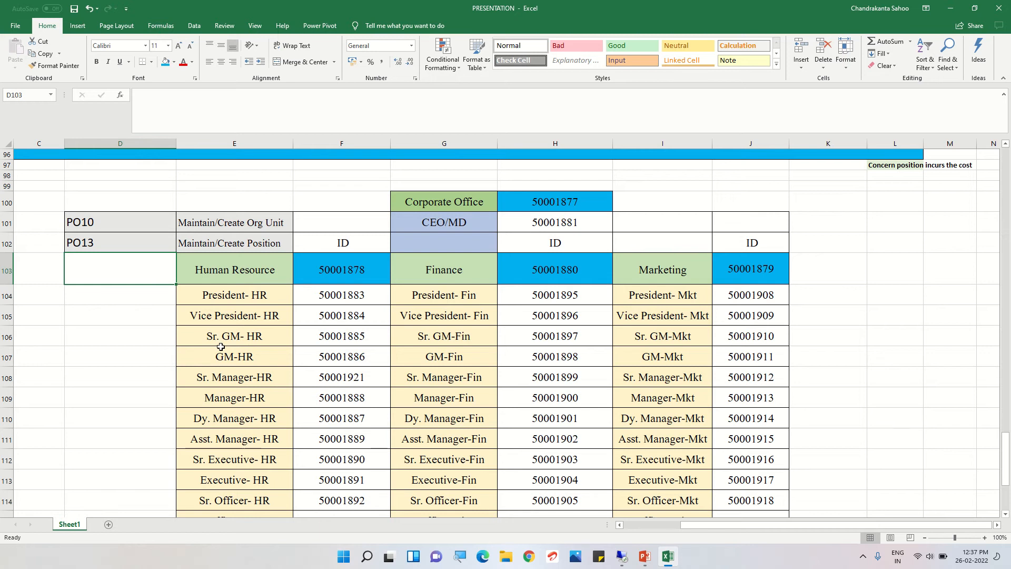
text(O)
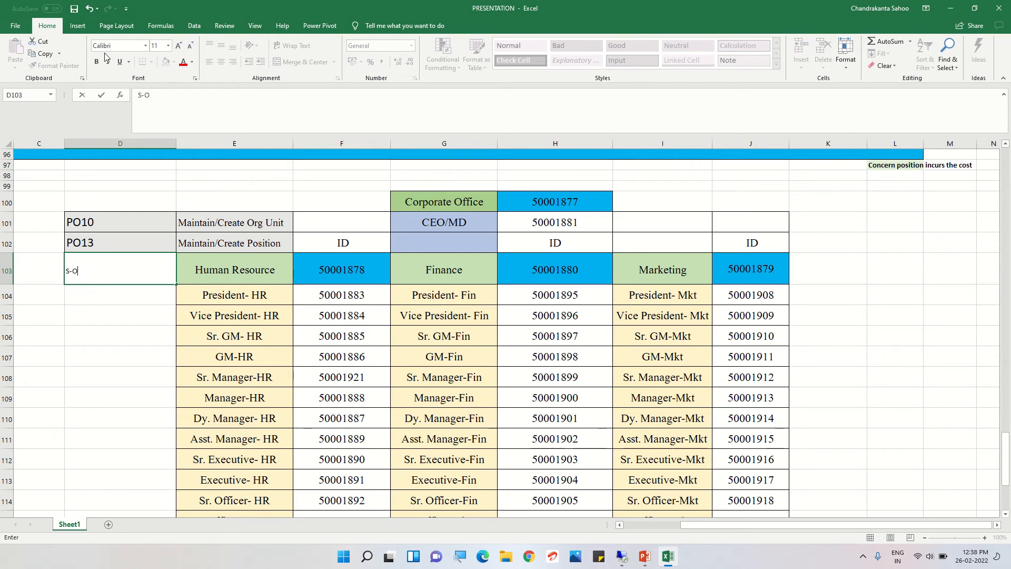
click(167, 47)
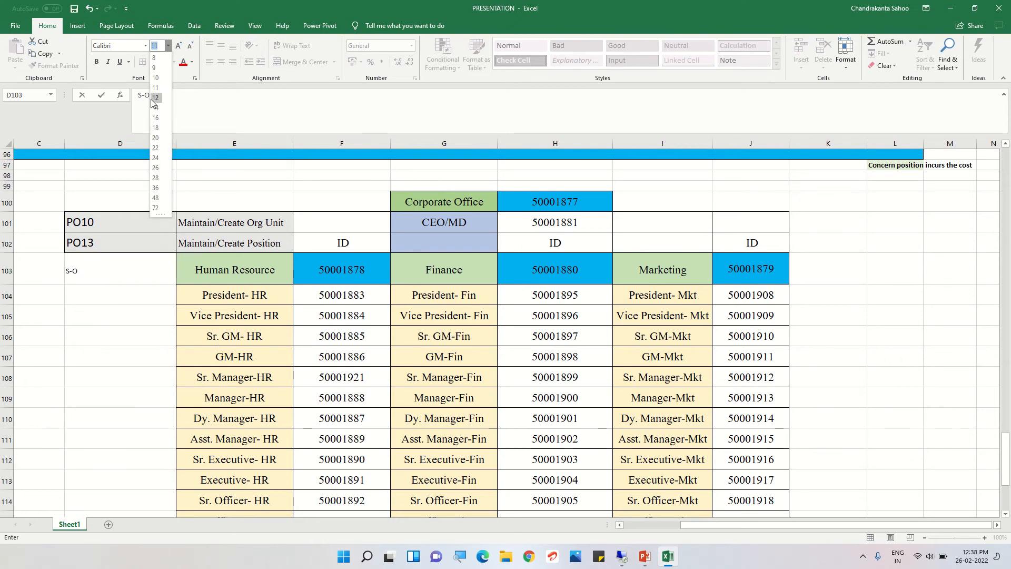
click(92, 273)
drag(98, 272, 66, 264)
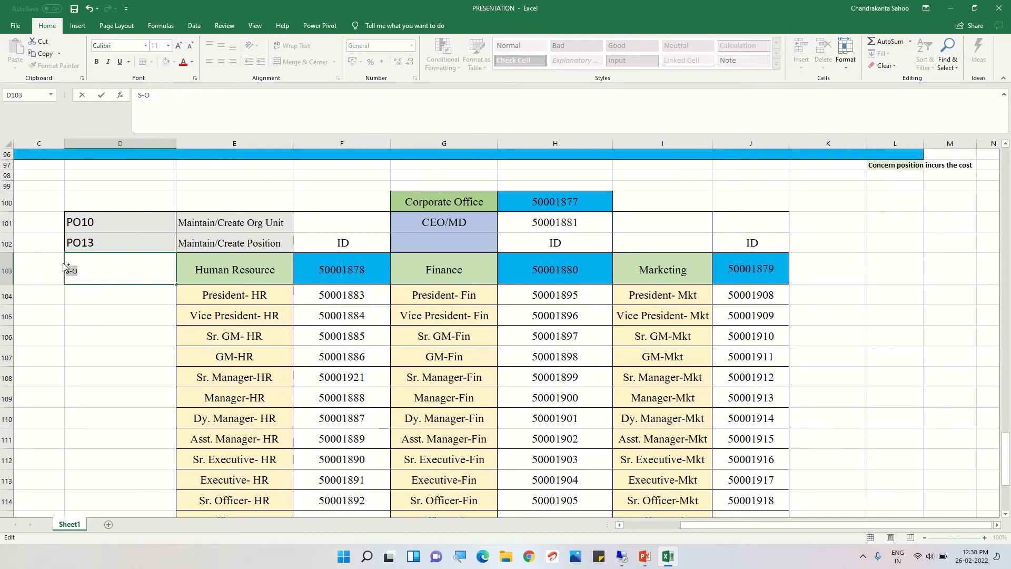
click(169, 48)
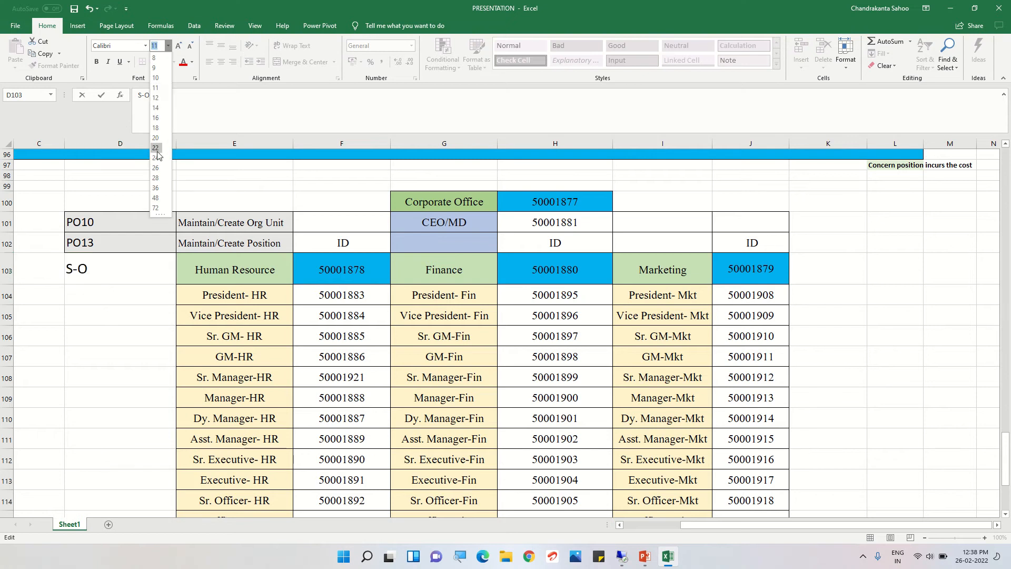
click(156, 149)
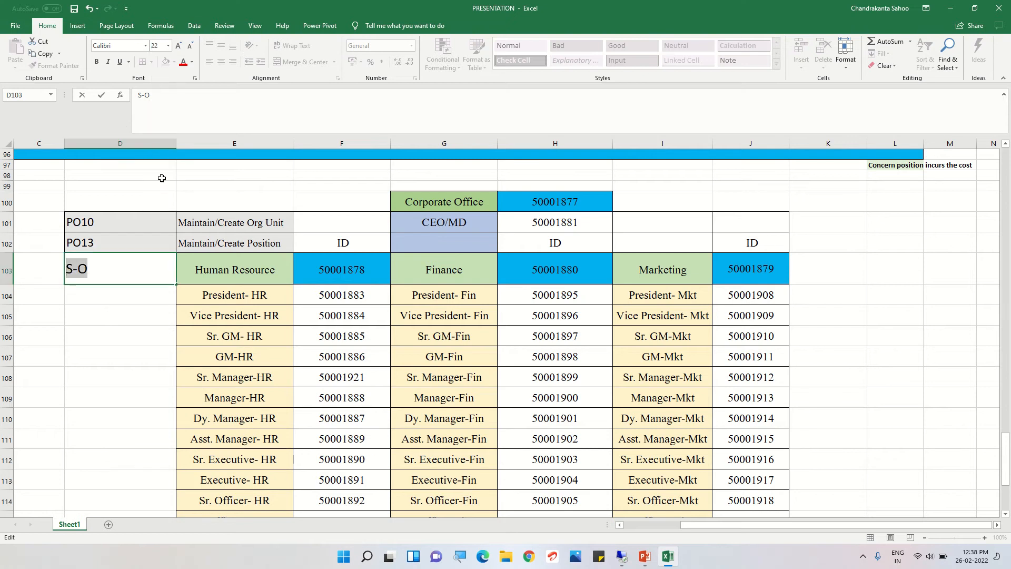
Enter S-S in cell D104 beside President- HR and set its font size to 24.
click(94, 295)
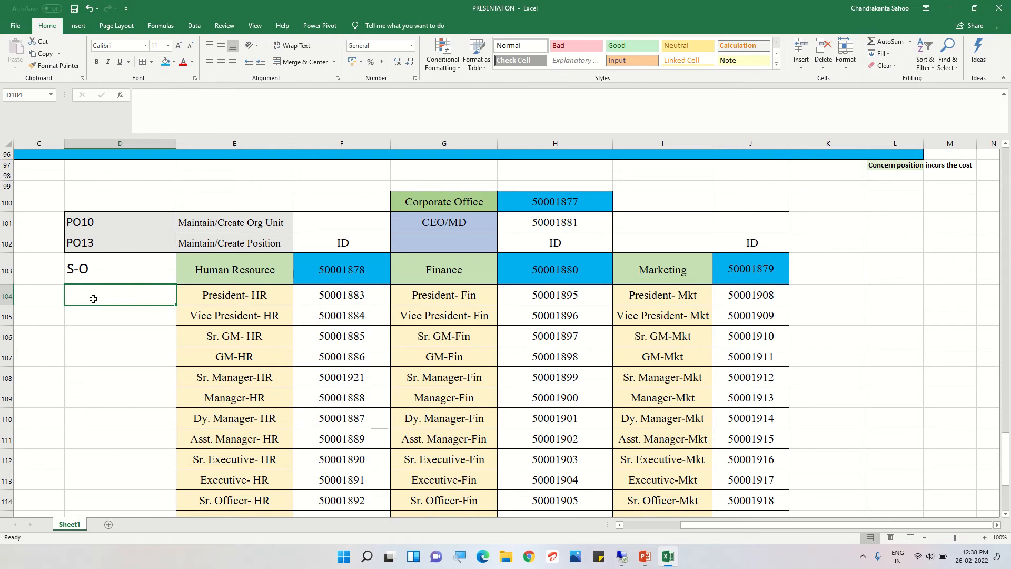
text(S)
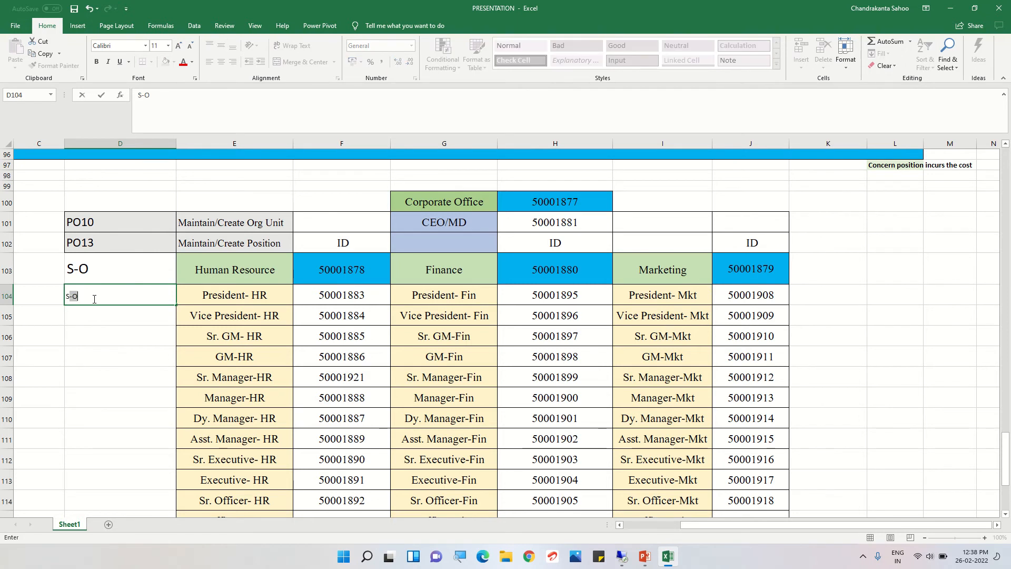
text(-S)
click(117, 332)
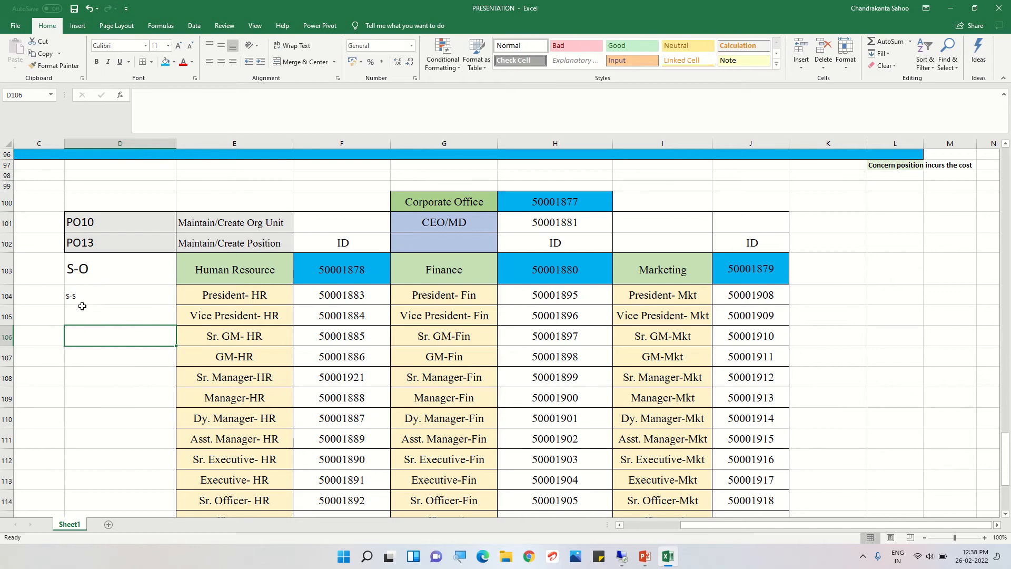
click(89, 296)
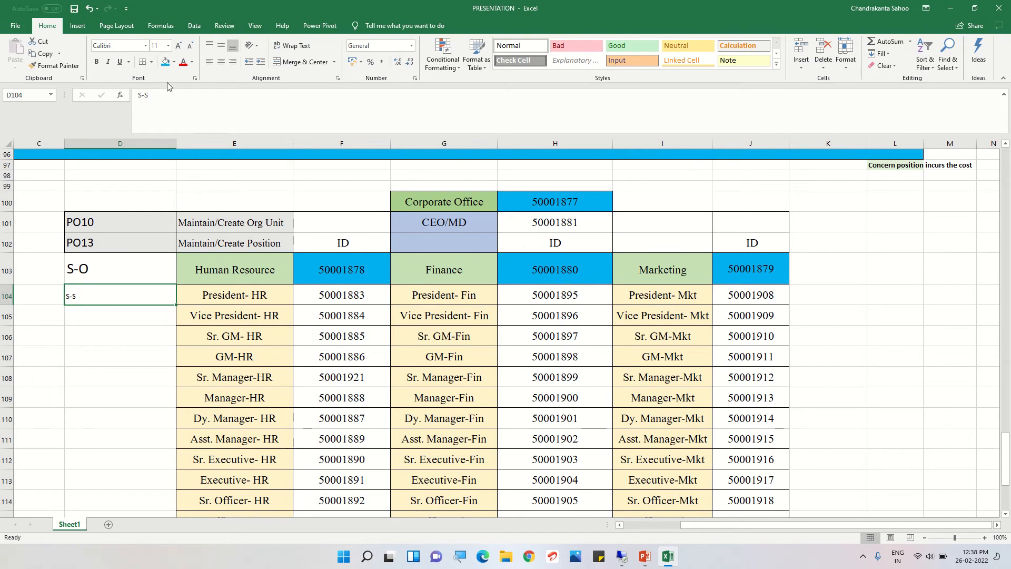
click(168, 46)
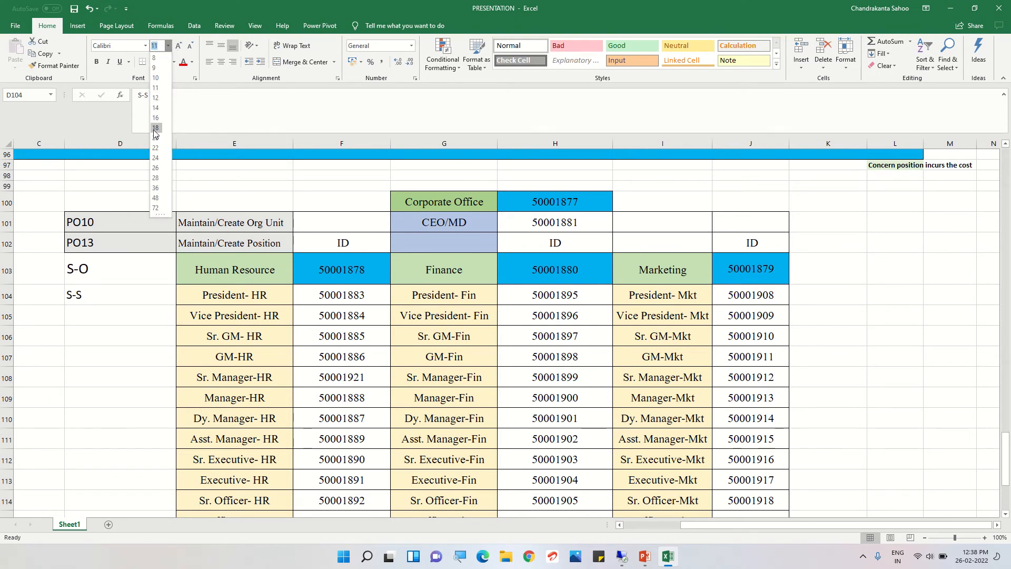
click(153, 129)
click(169, 46)
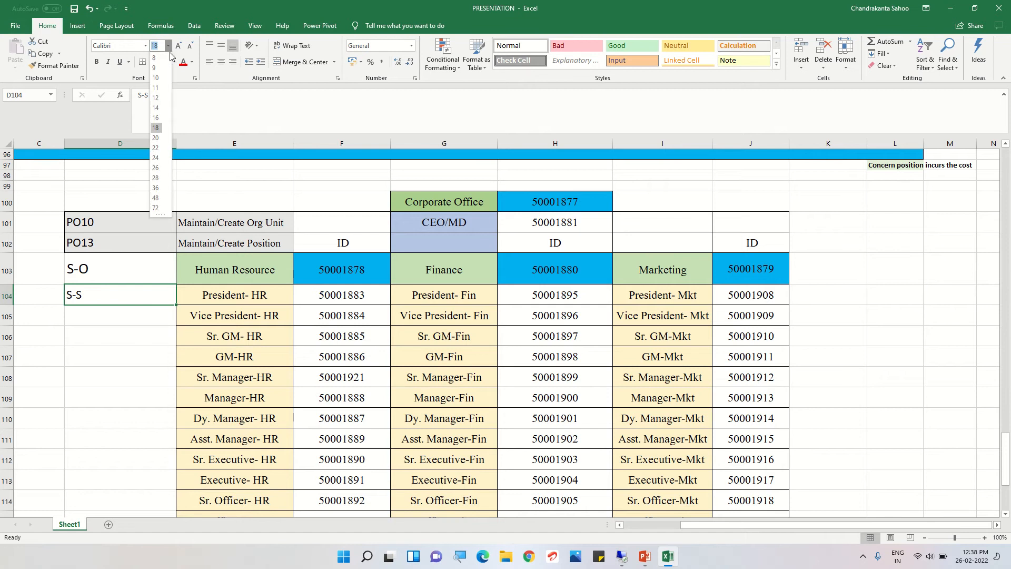
click(156, 158)
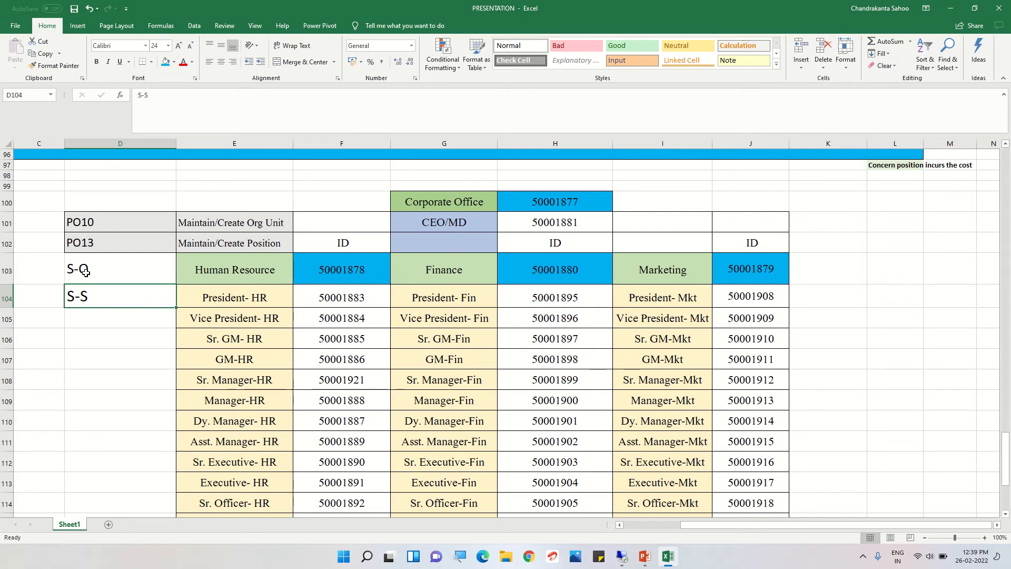
Enter the relationship codes A003 in cell C103 beside S-O and A002 in cell C104 beside S-S.
click(40, 271)
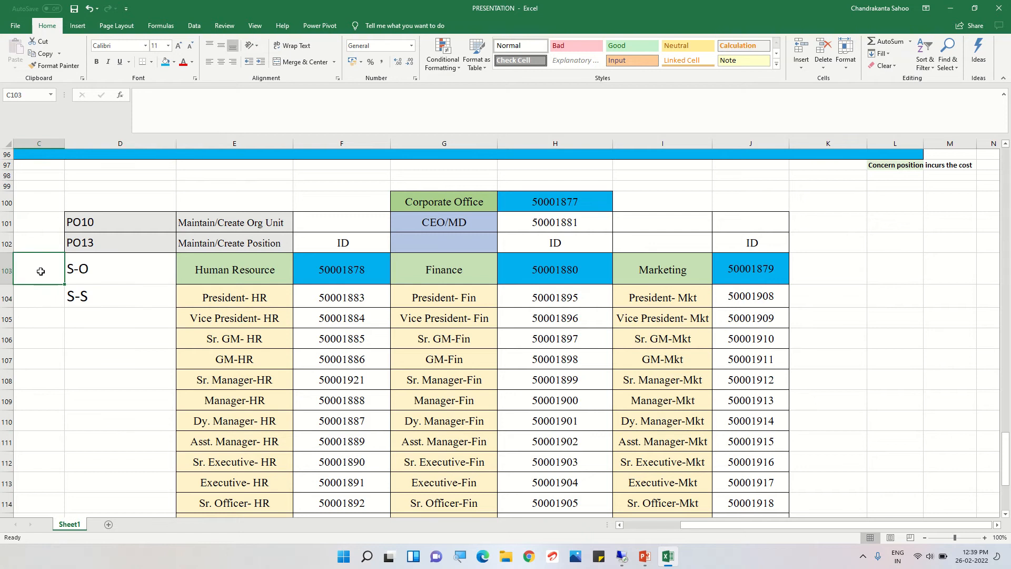
text(A)
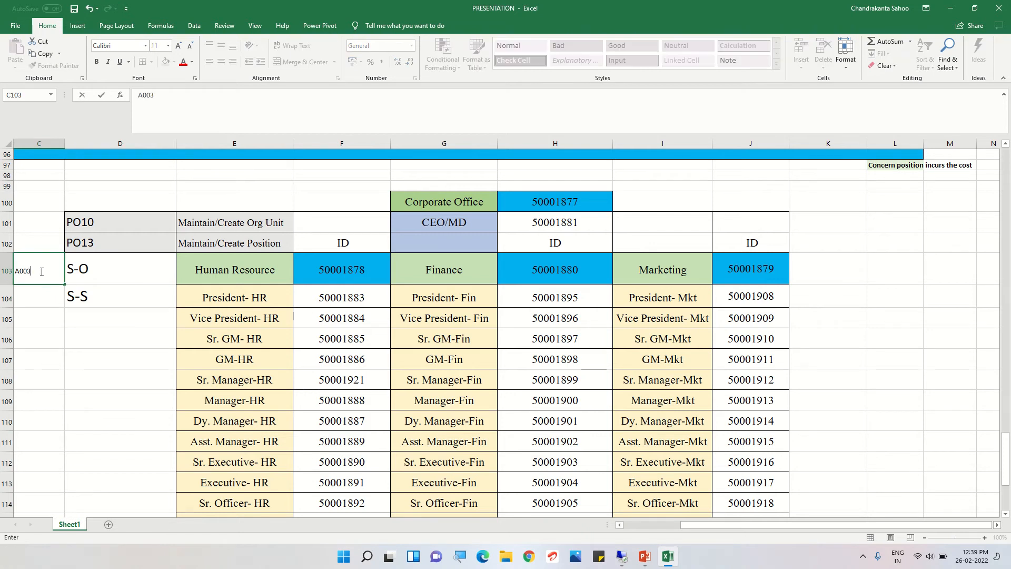
text(003)
click(43, 299)
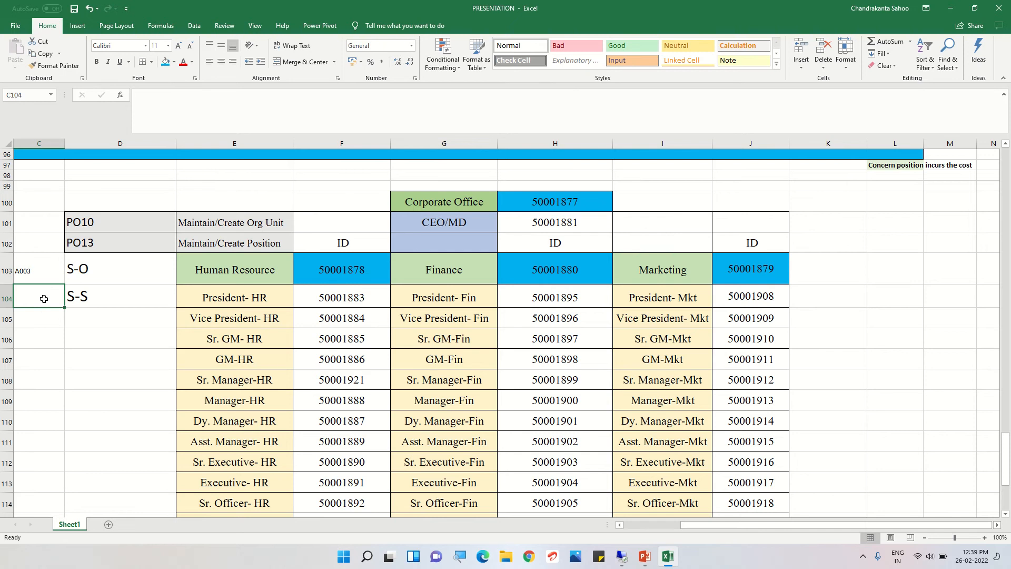
text(A002)
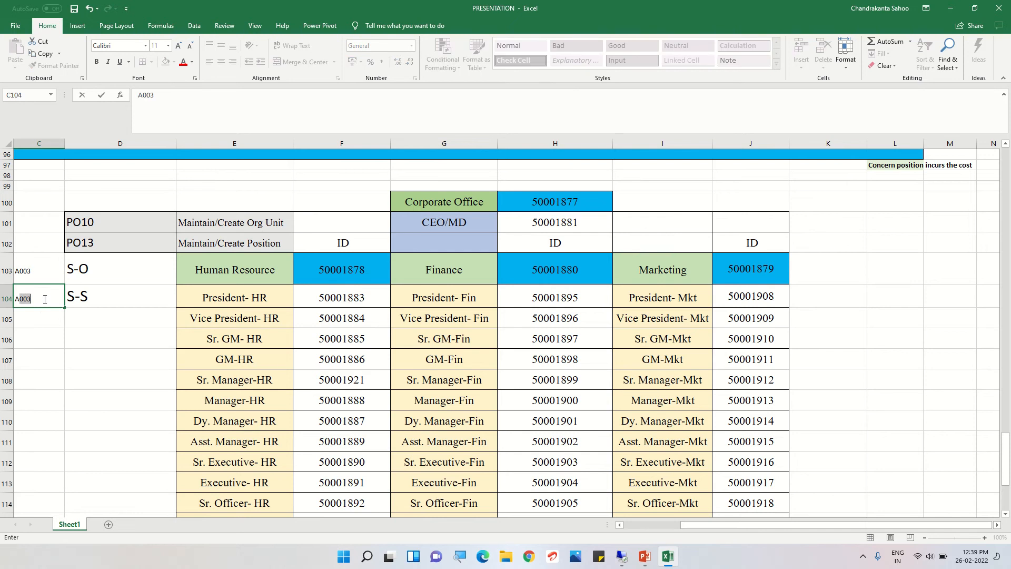
click(55, 365)
Set the font size of the A003 and A002 cells to 24.
drag(37, 269, 39, 293)
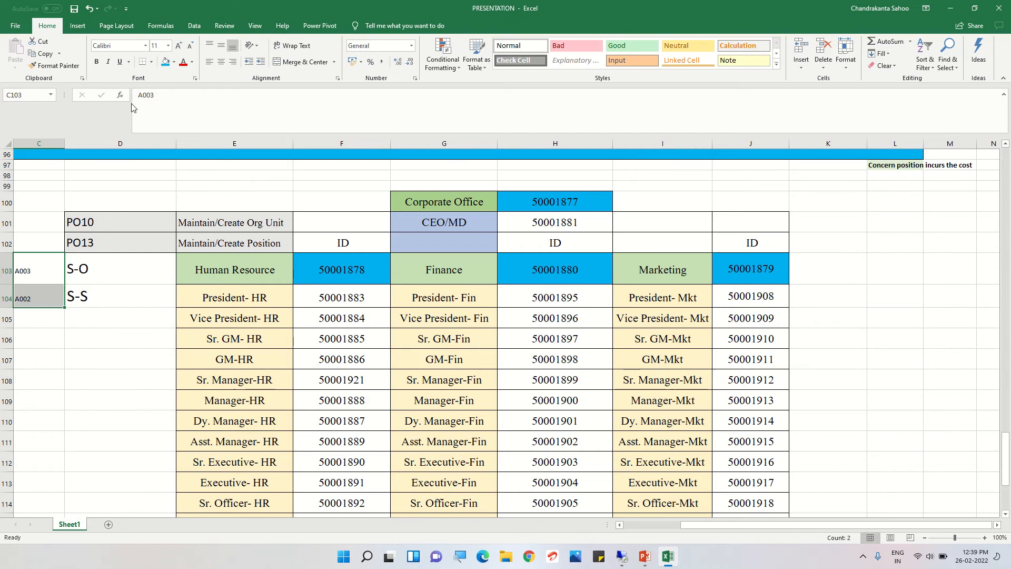
click(168, 46)
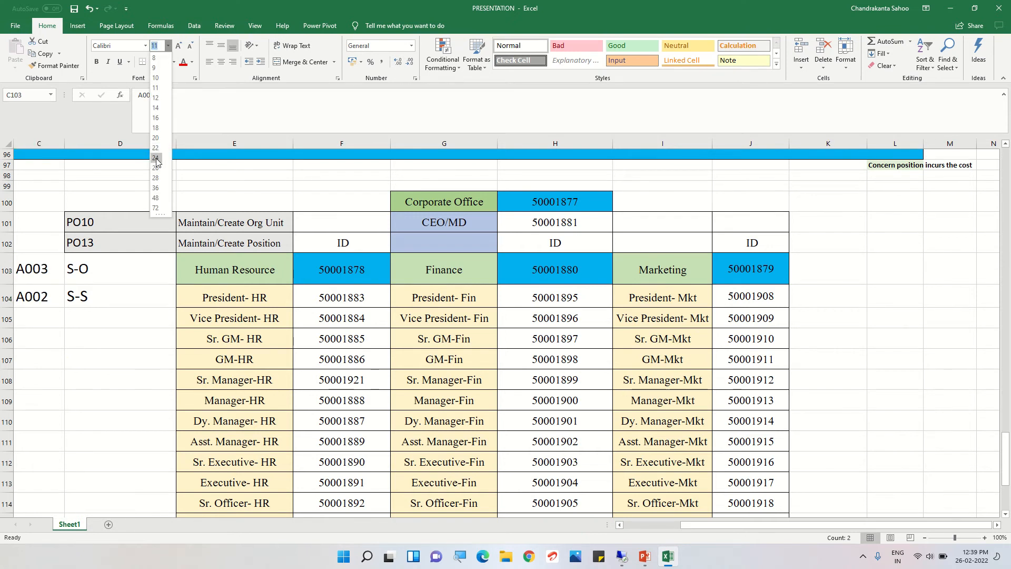
click(155, 158)
click(91, 354)
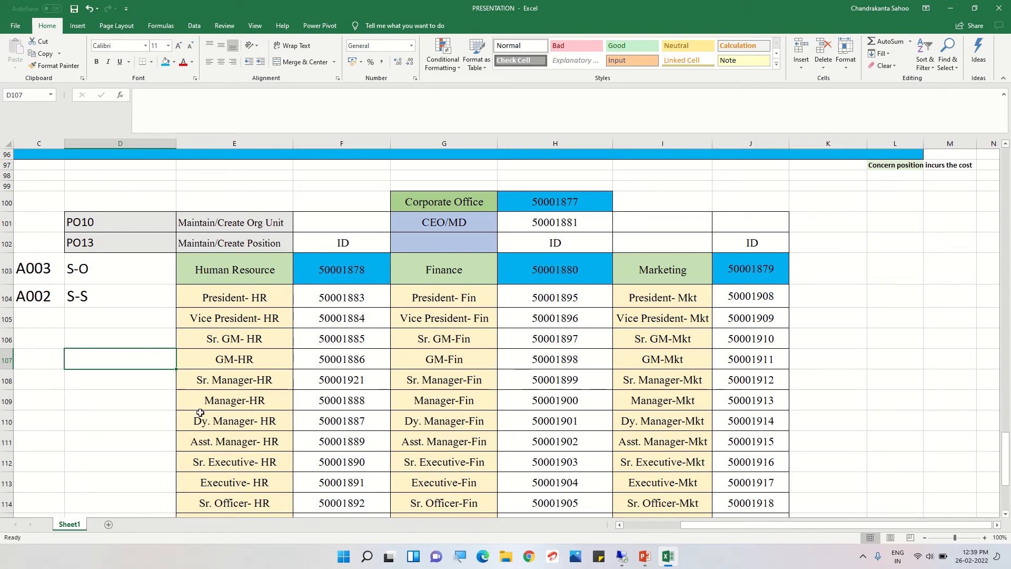
Review the Human Resource position list down to Trainee-HR and briefly check the SAP session.
scroll(205, 457, down, 2)
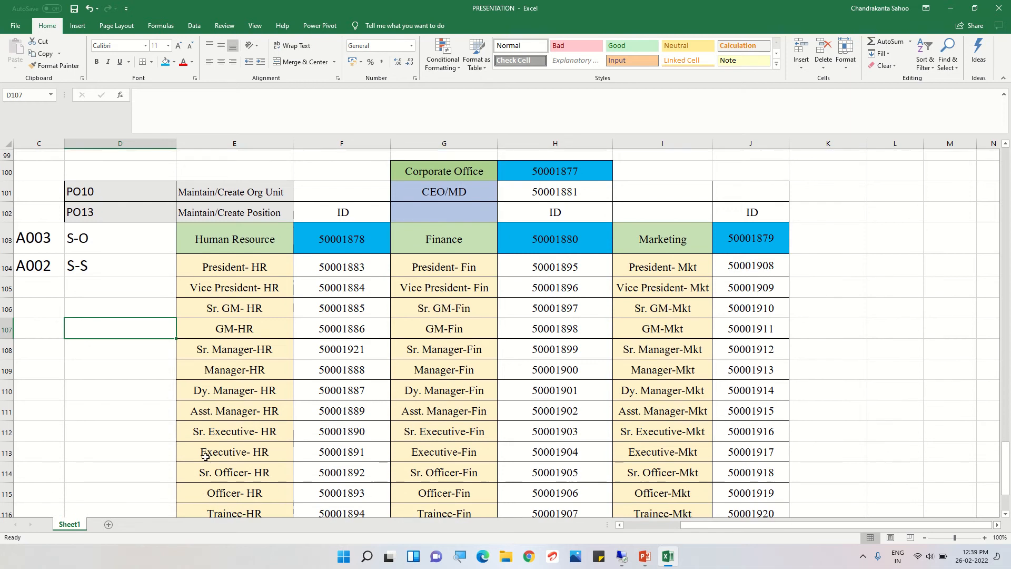
click(207, 461)
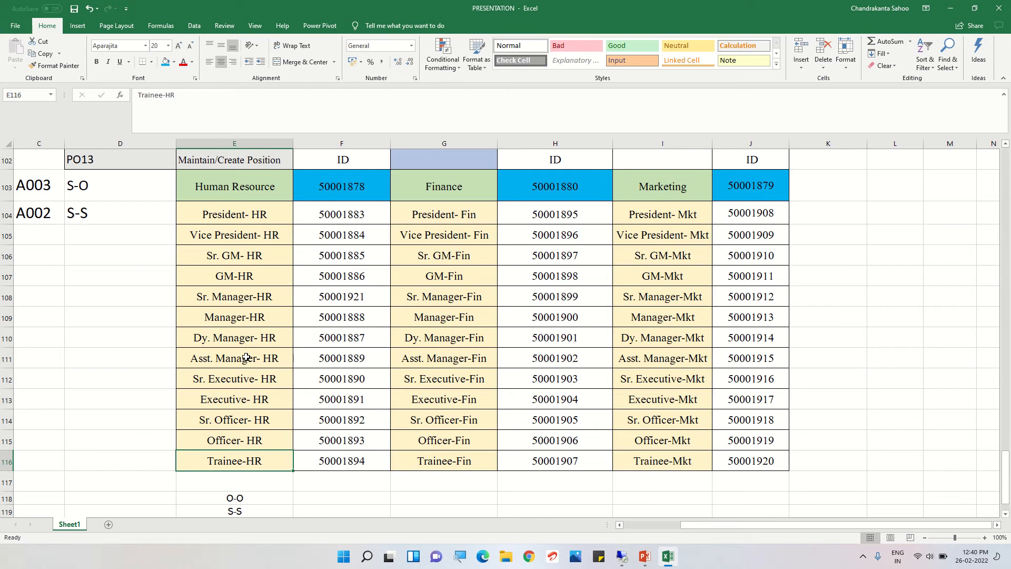
click(624, 559)
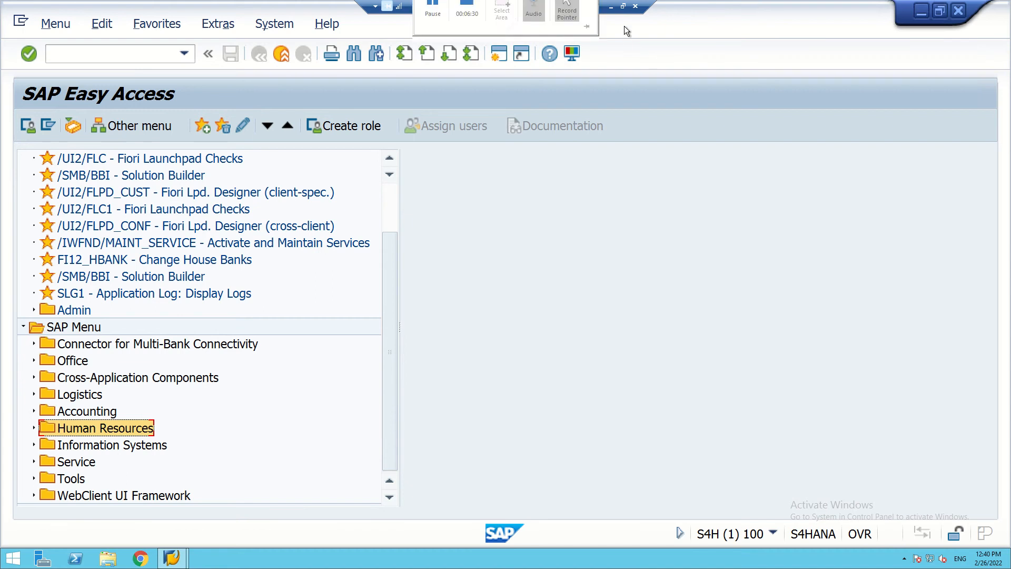
click(611, 6)
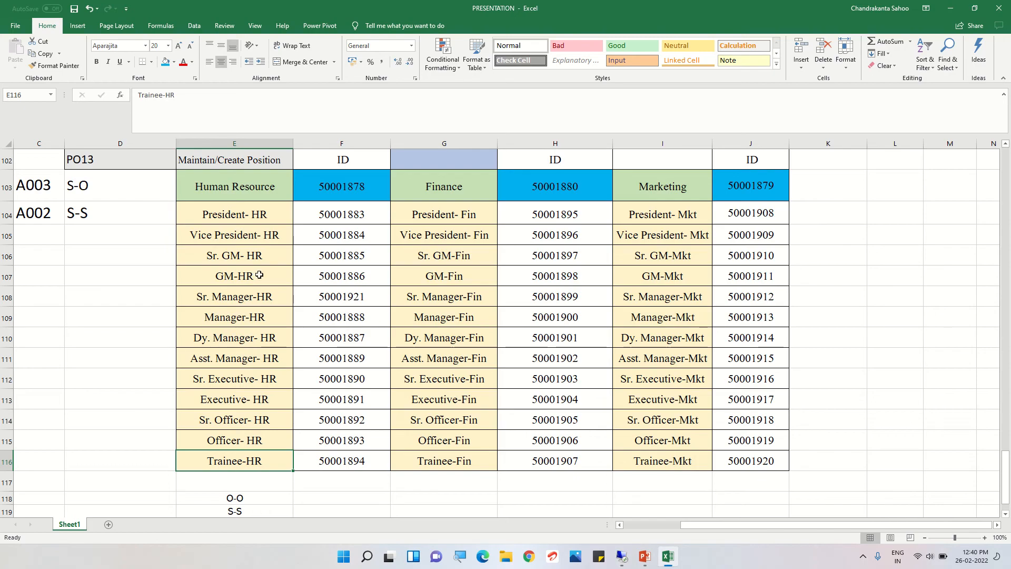
Review the Human Resource unit and the PO10 transaction code for org units, and switch to SAP Easy Access.
click(220, 191)
scroll(227, 225, up, 2)
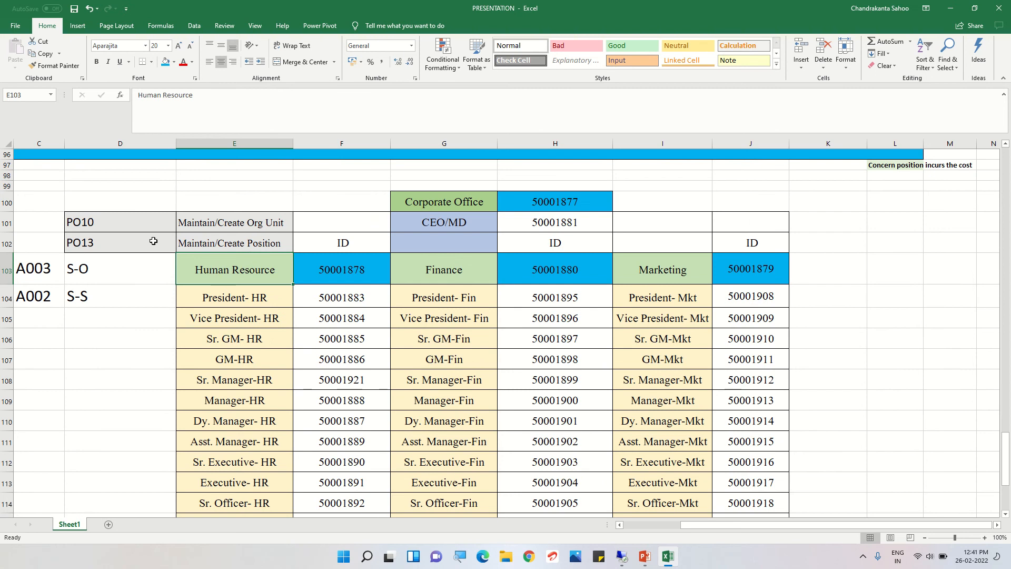
click(108, 225)
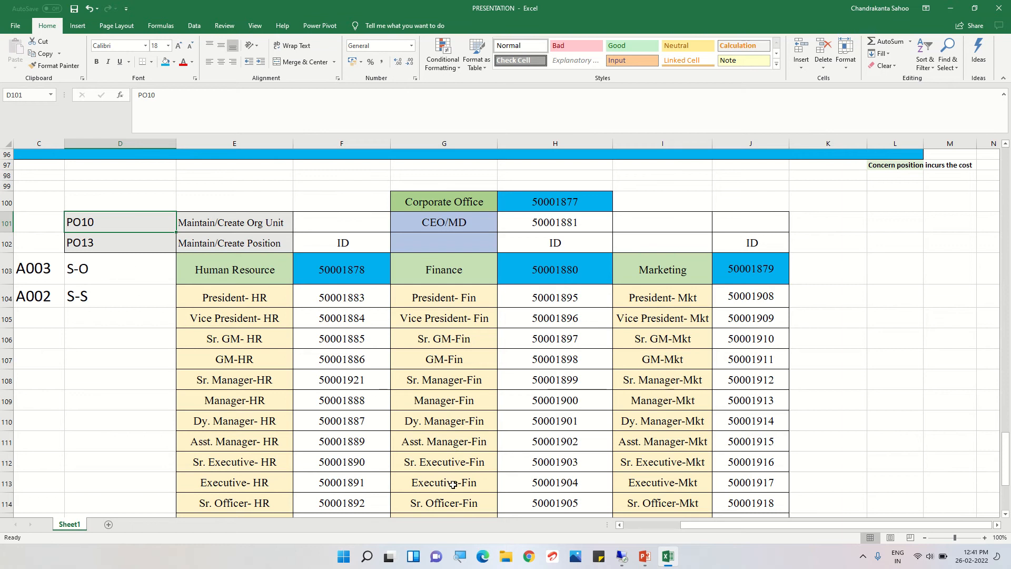
click(622, 557)
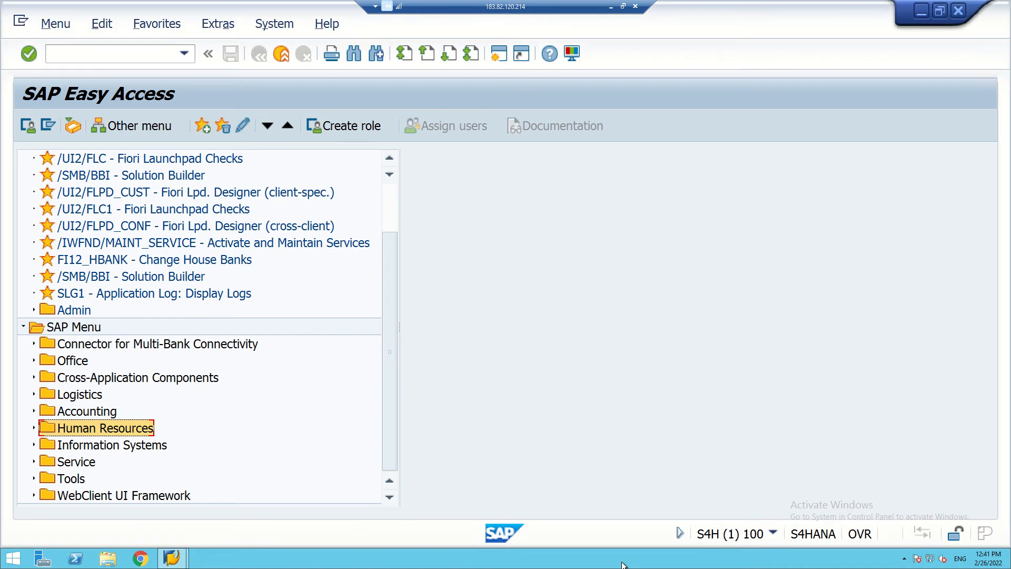
Run transaction PO10 to open organizational unit maintenance.
click(152, 60)
text(PO10)
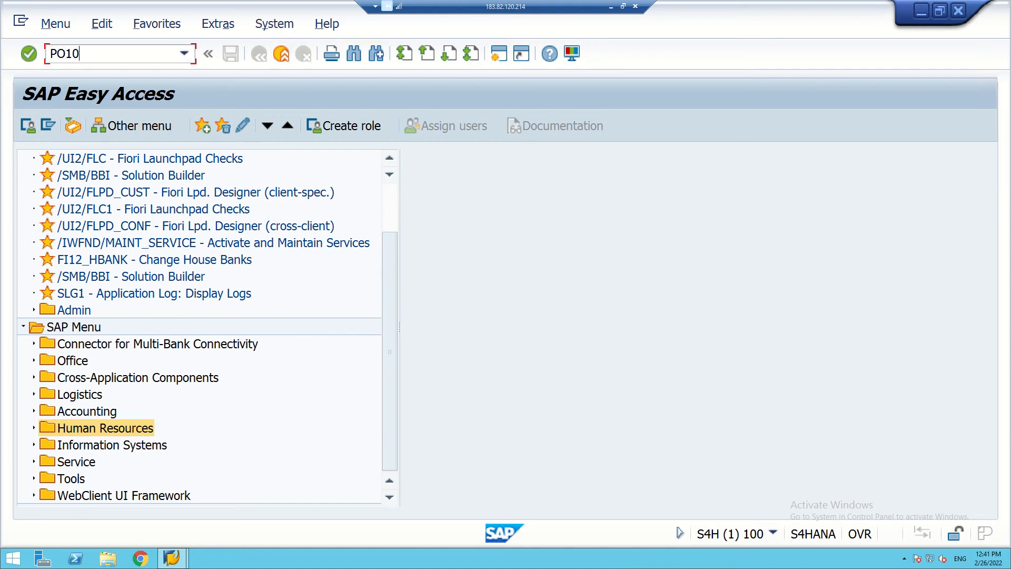
key(Return)
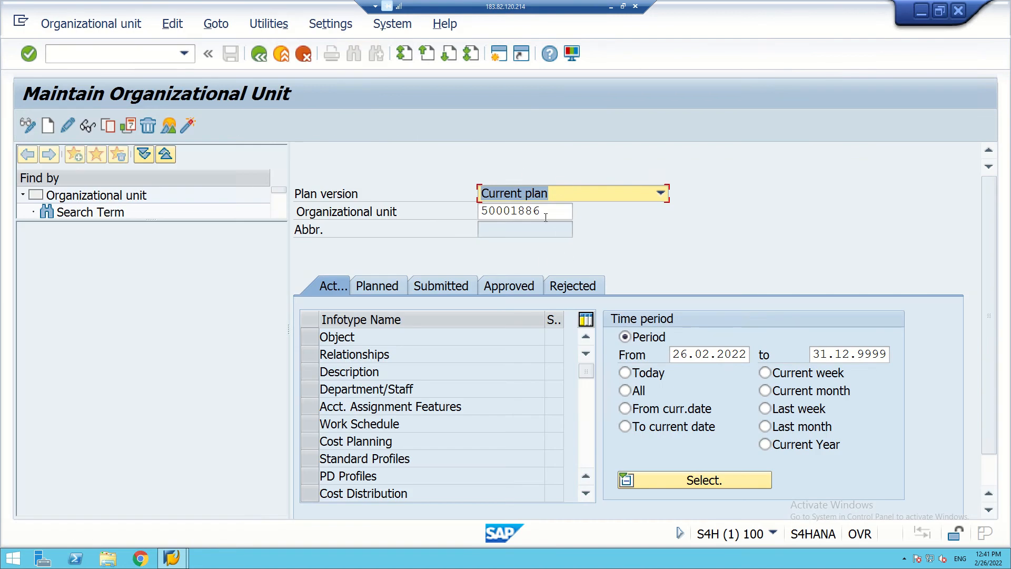
Check the Corporate Office ID in the Excel worksheet and load organizational unit 50001877 in SAP.
click(550, 210)
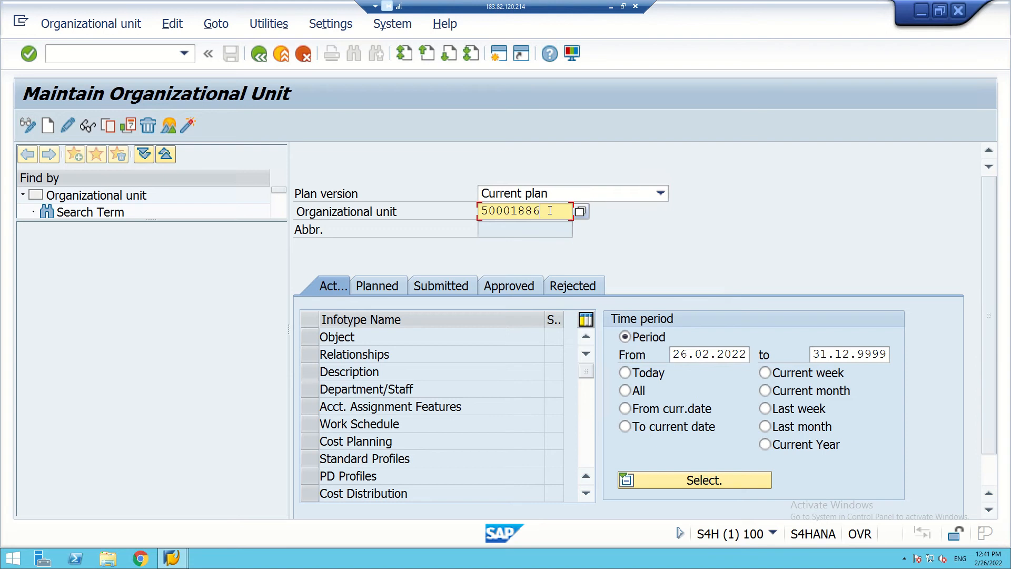
click(611, 6)
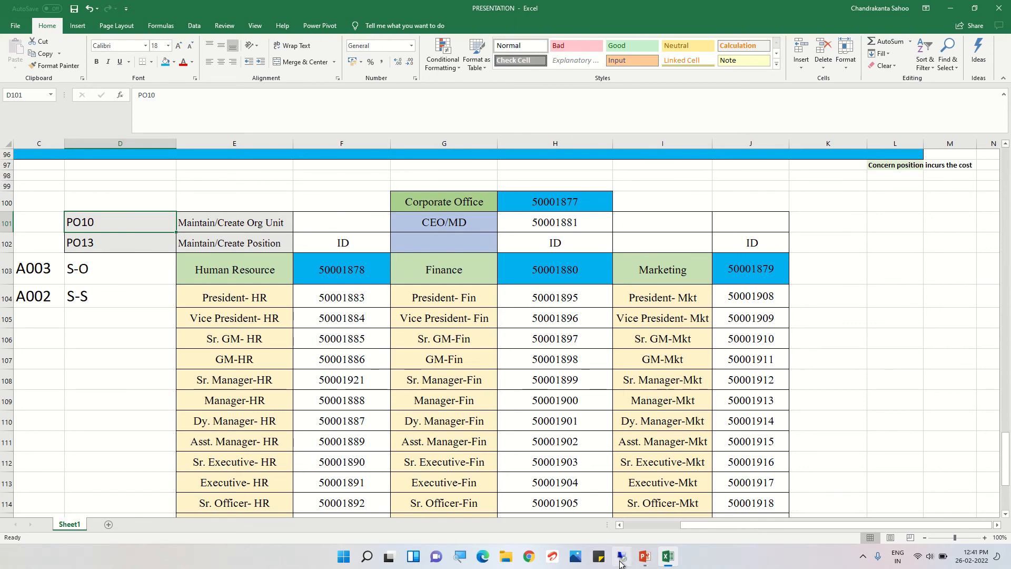
click(622, 559)
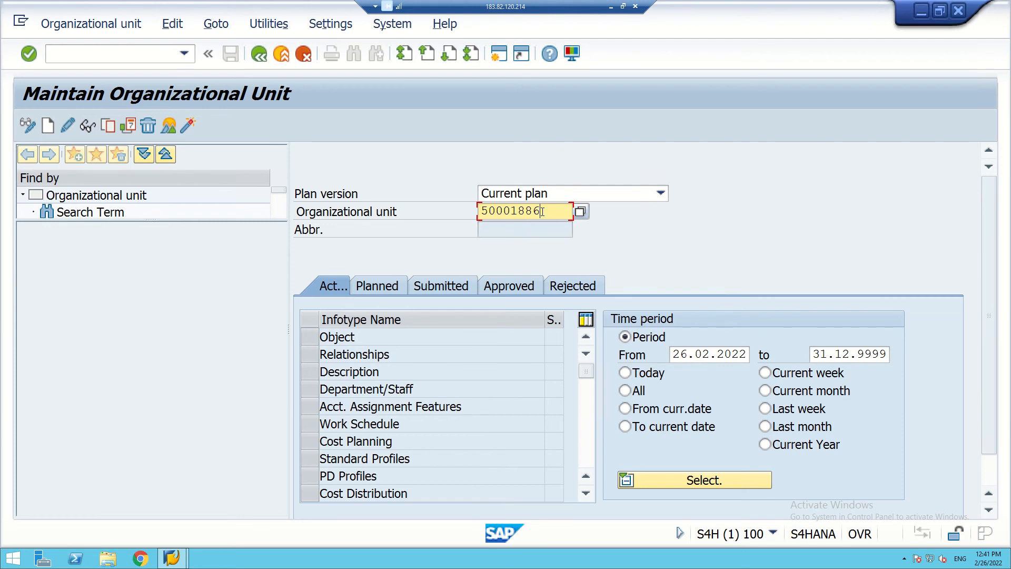
key(BackSpace)
key(BackSpace)
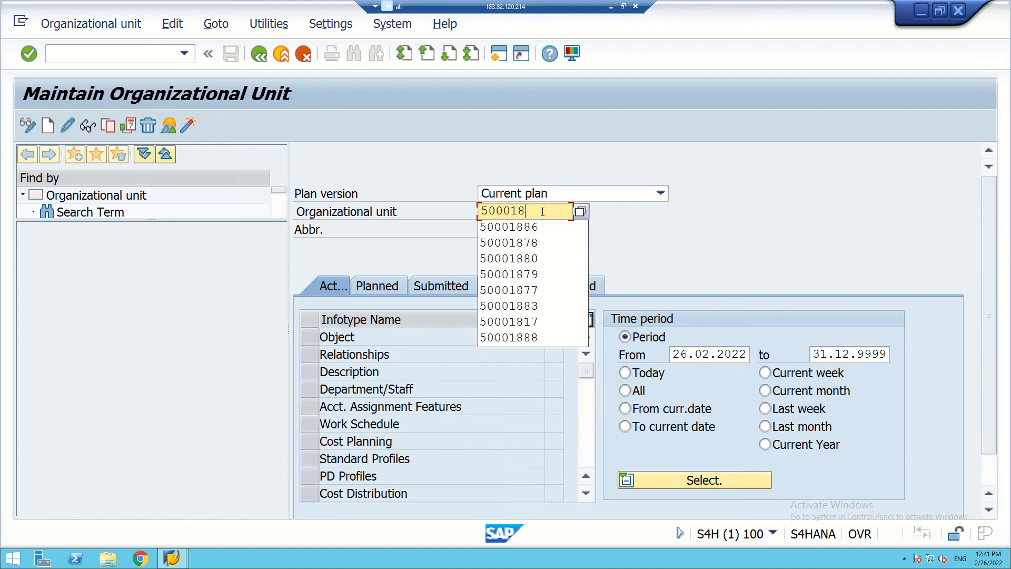
text(77)
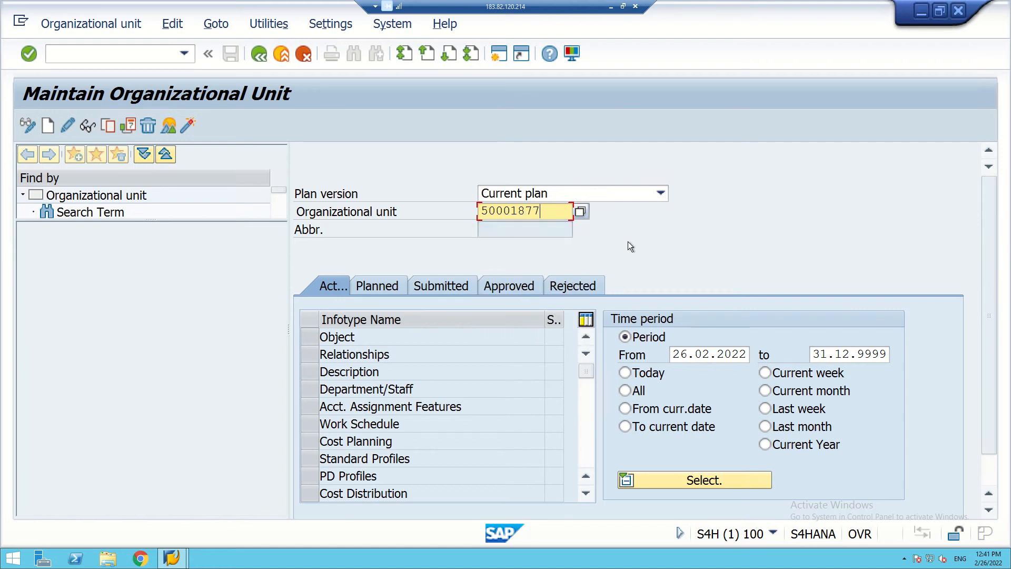
click(164, 127)
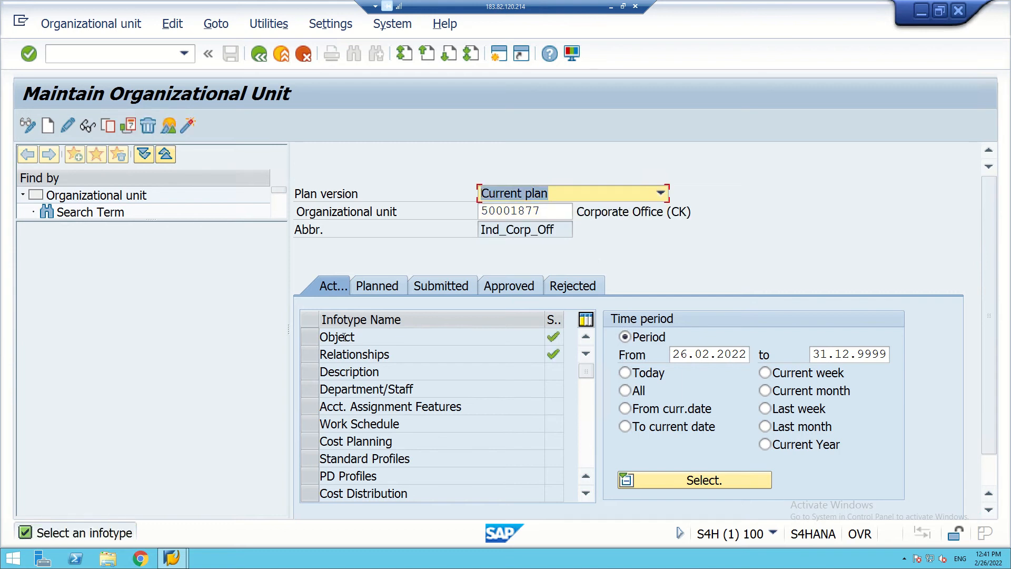
Display the Object and Relationships infotype overviews of the Corporate Office unit, returning to the maintenance screen after each.
click(311, 335)
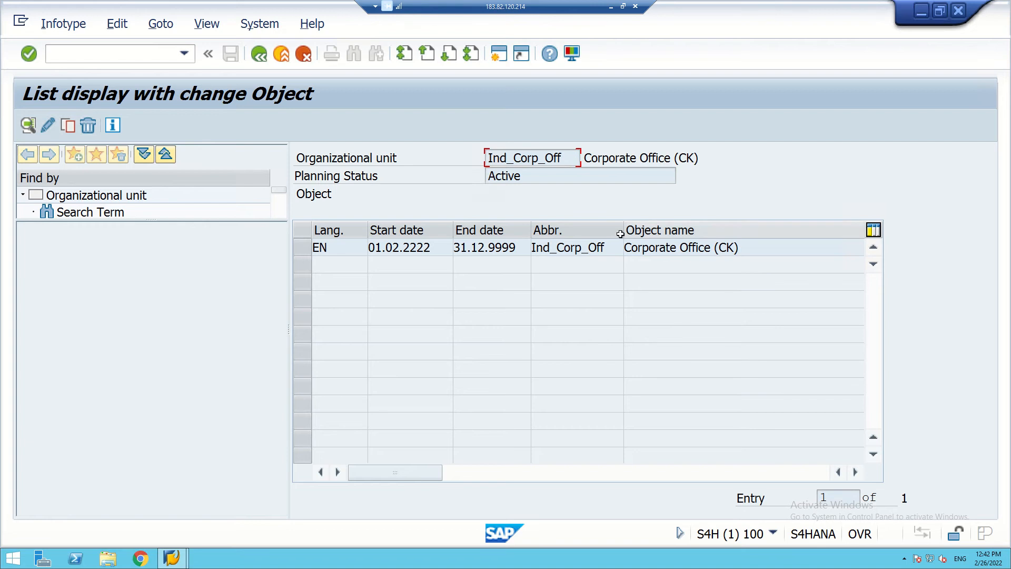
click(264, 59)
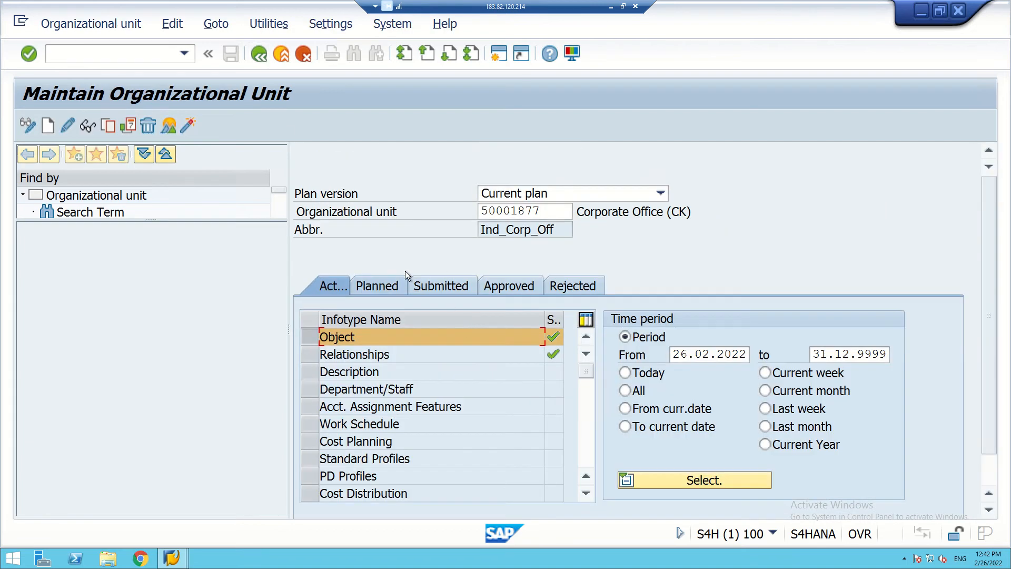
click(309, 357)
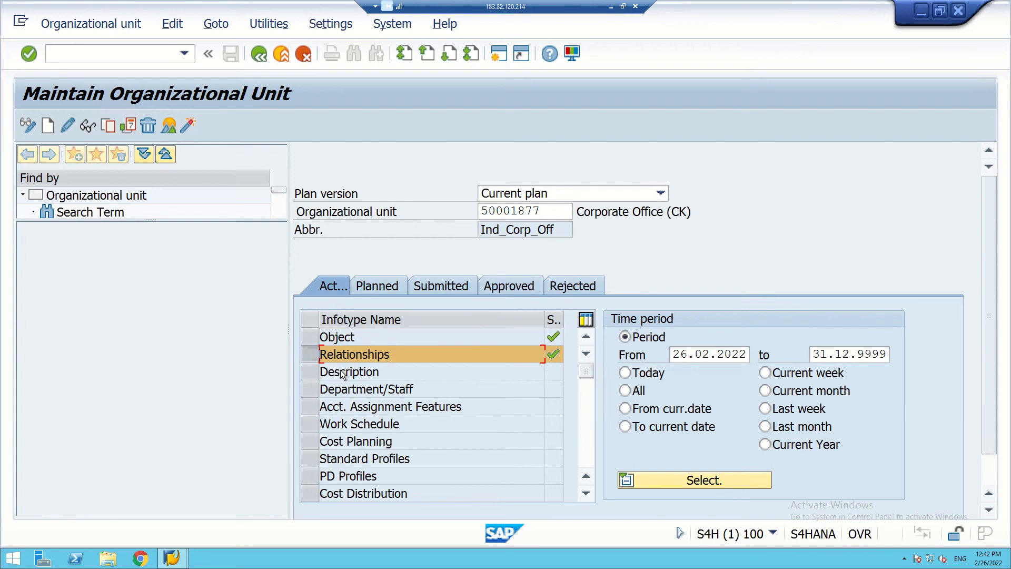
click(168, 126)
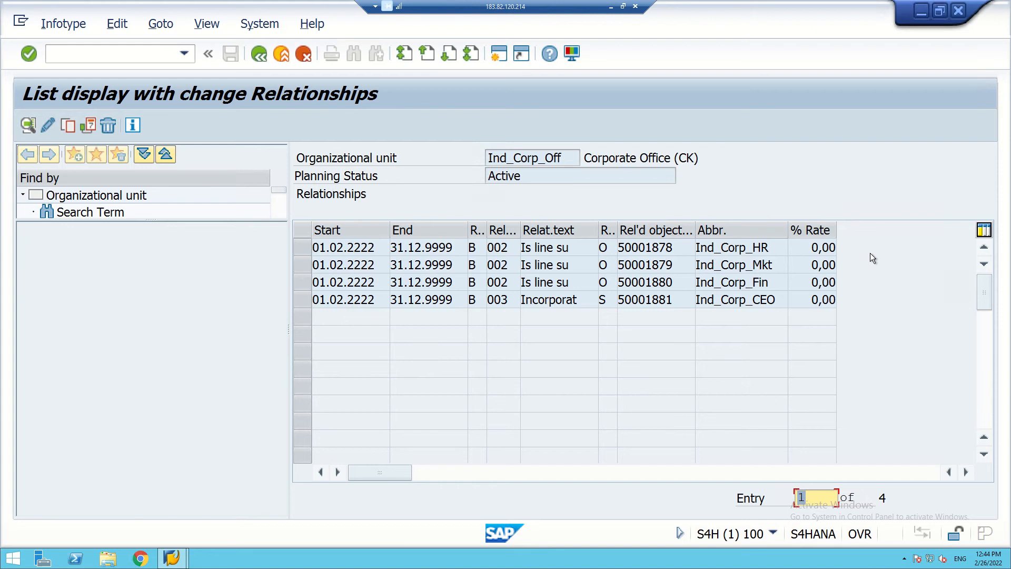
click(257, 54)
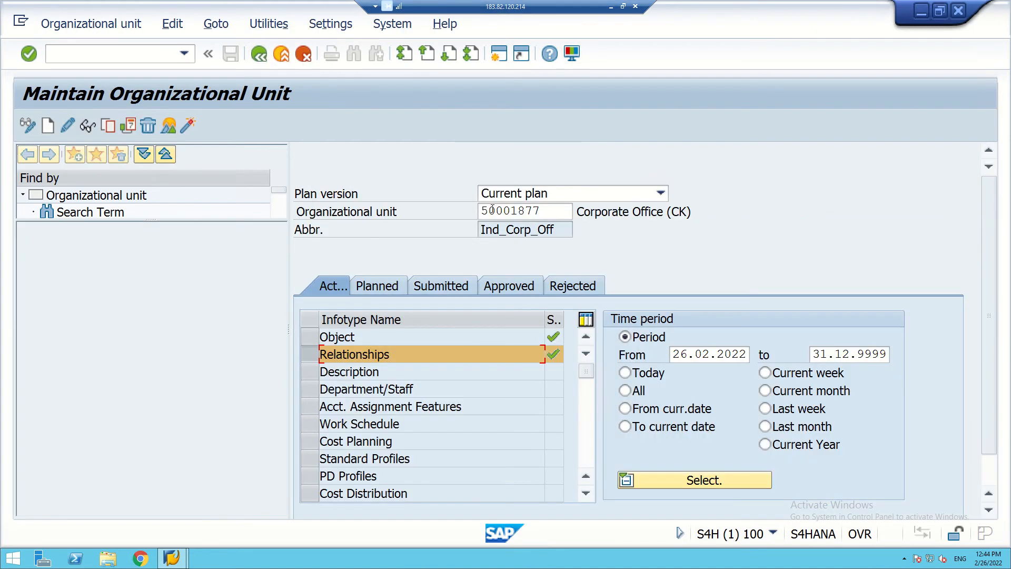
Set the organizational unit to 50001878 and list all relationships of the Human Resource unit.
click(537, 213)
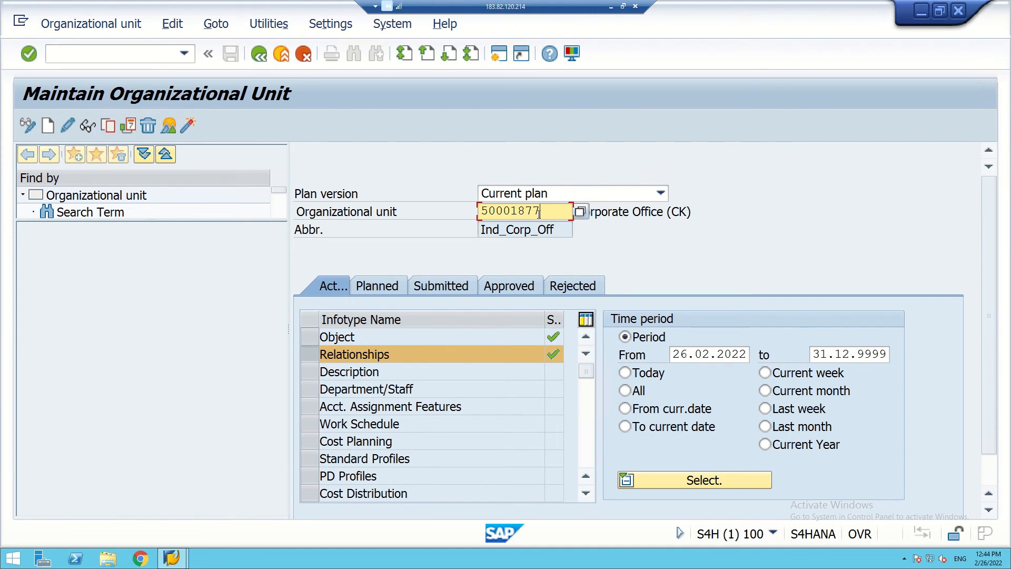
key(BackSpace)
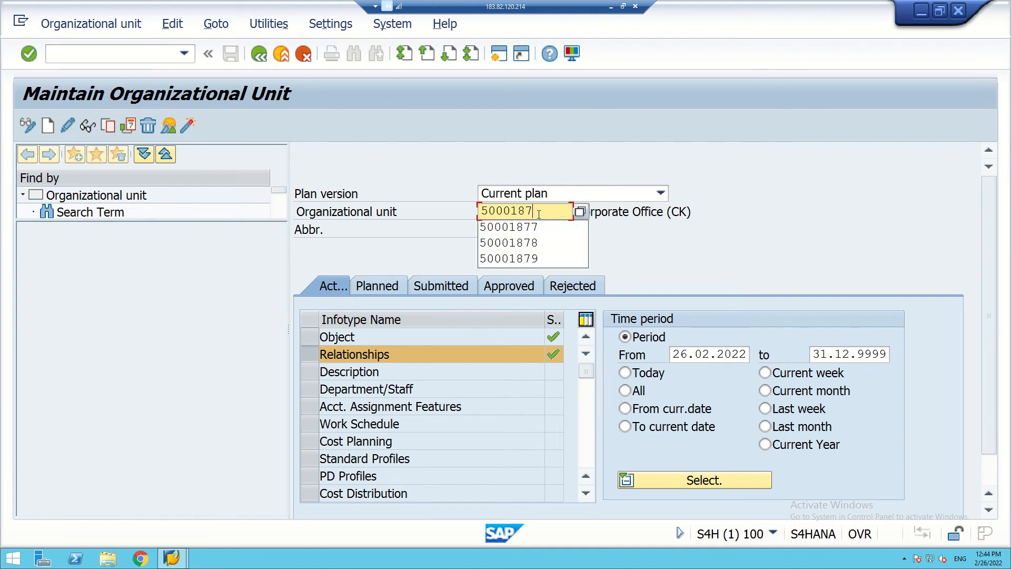
text(8)
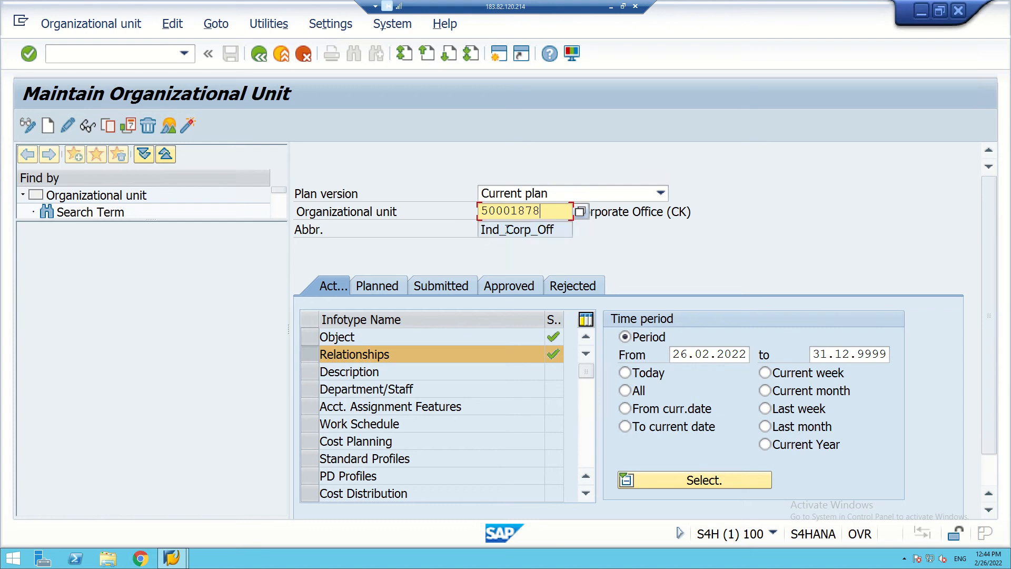
click(168, 125)
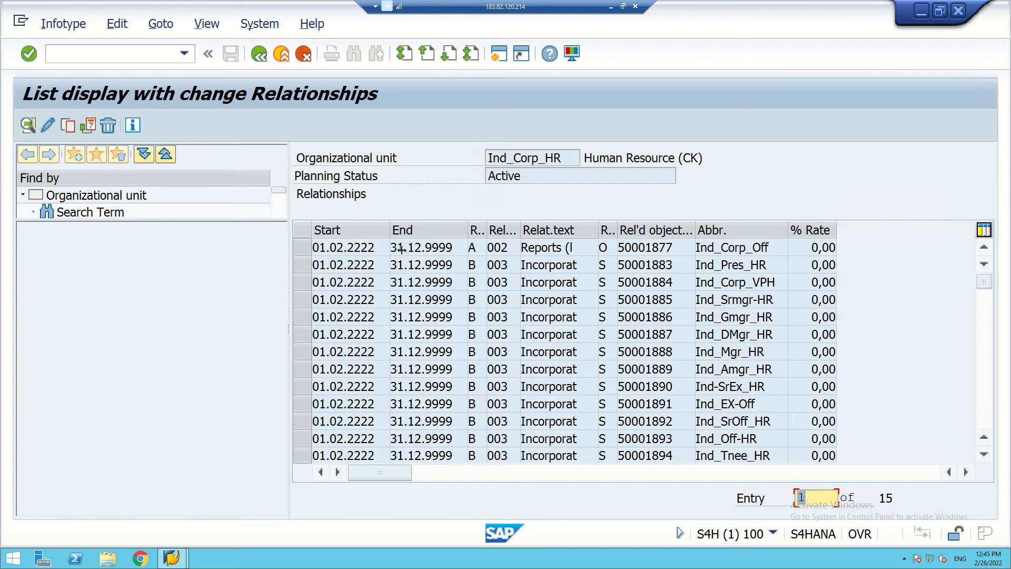
scroll(514, 298, down, 2)
scroll(516, 302, down, 3)
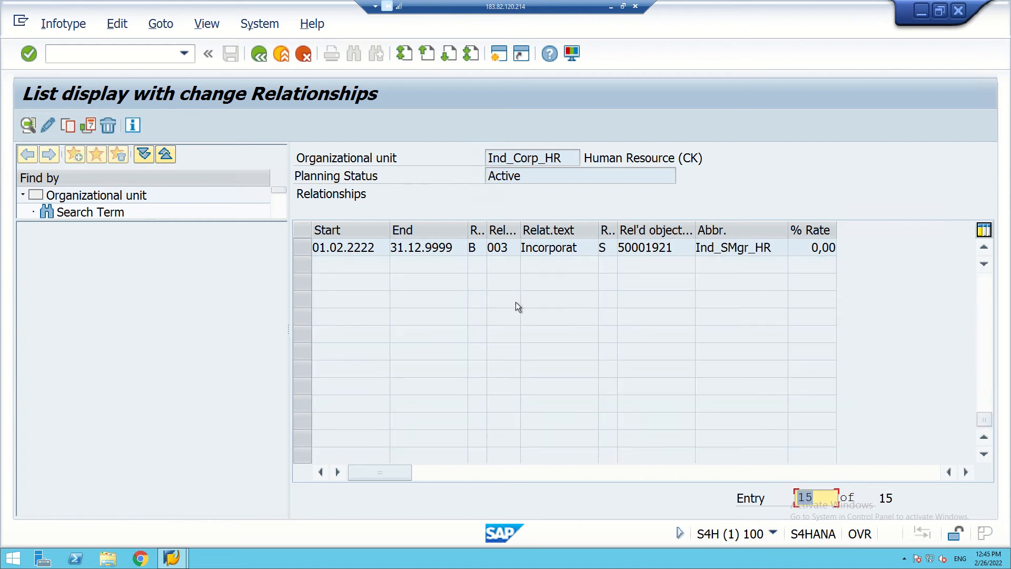
scroll(516, 302, up, 4)
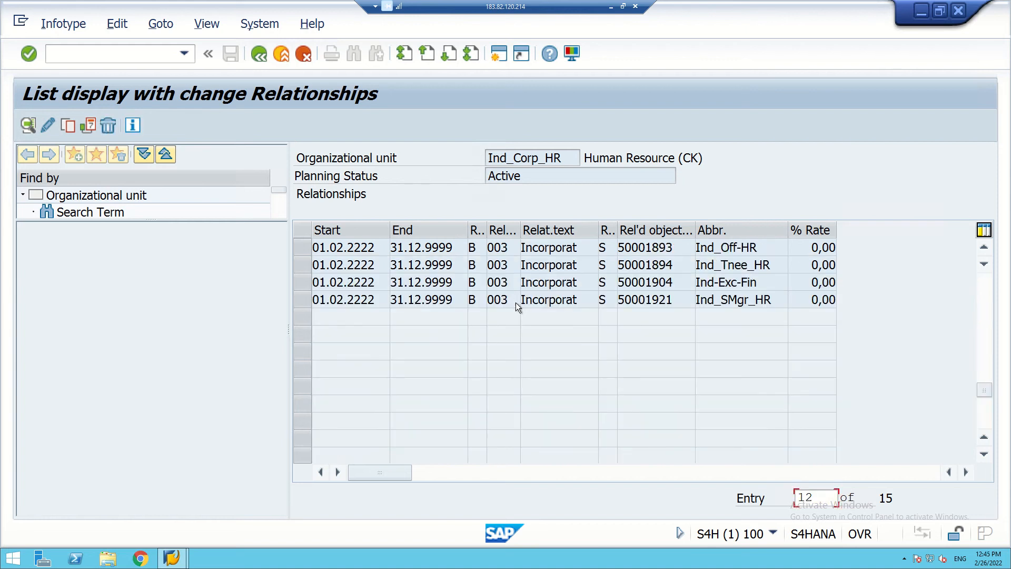
Switch to the Excel worksheet, review the Human Resource positions from President- HR to Trainee-HR, and return to the SAP relationship list.
click(611, 7)
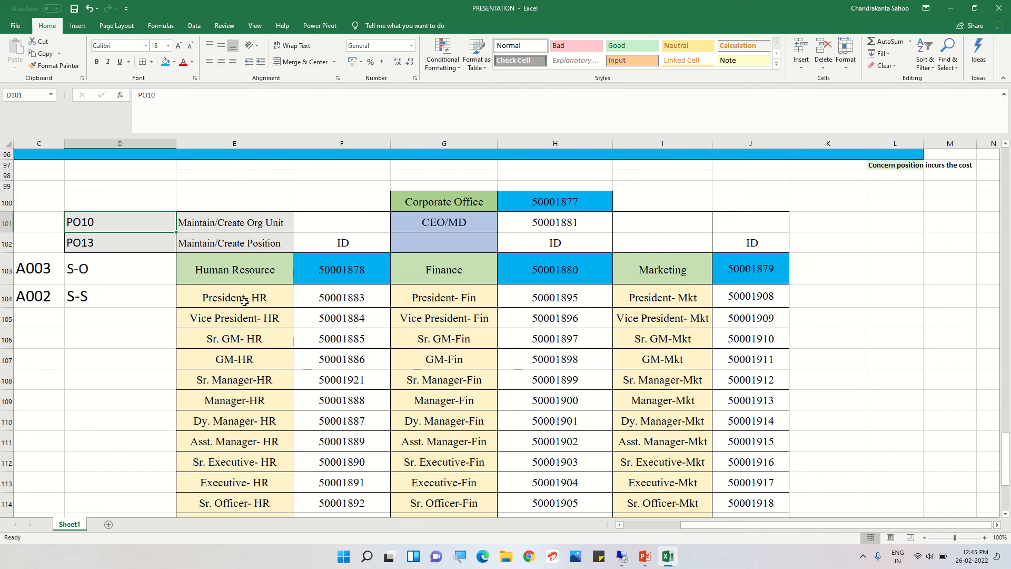
drag(243, 297, 258, 500)
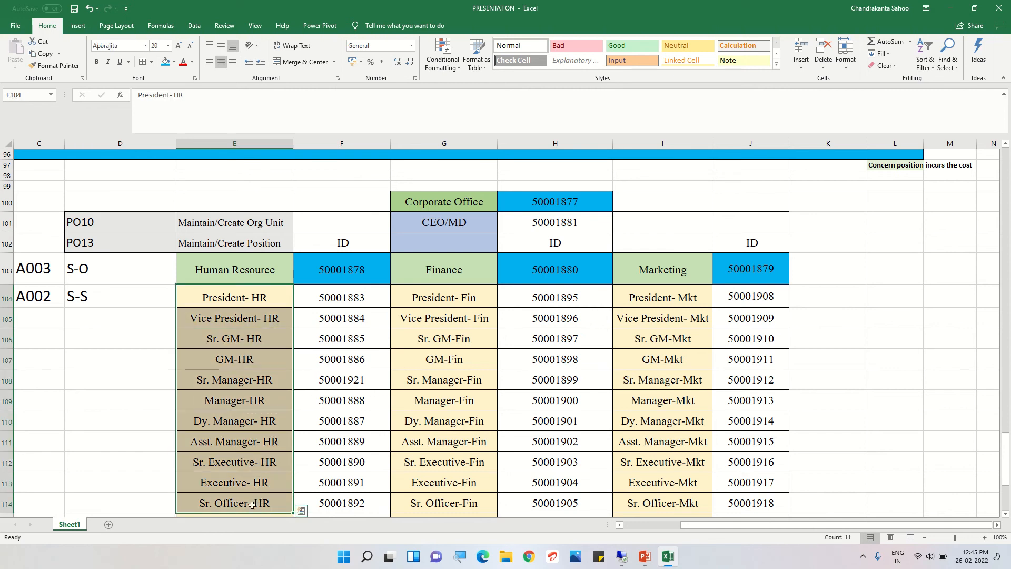
scroll(253, 506, down, 2)
drag(243, 460, 242, 215)
click(231, 187)
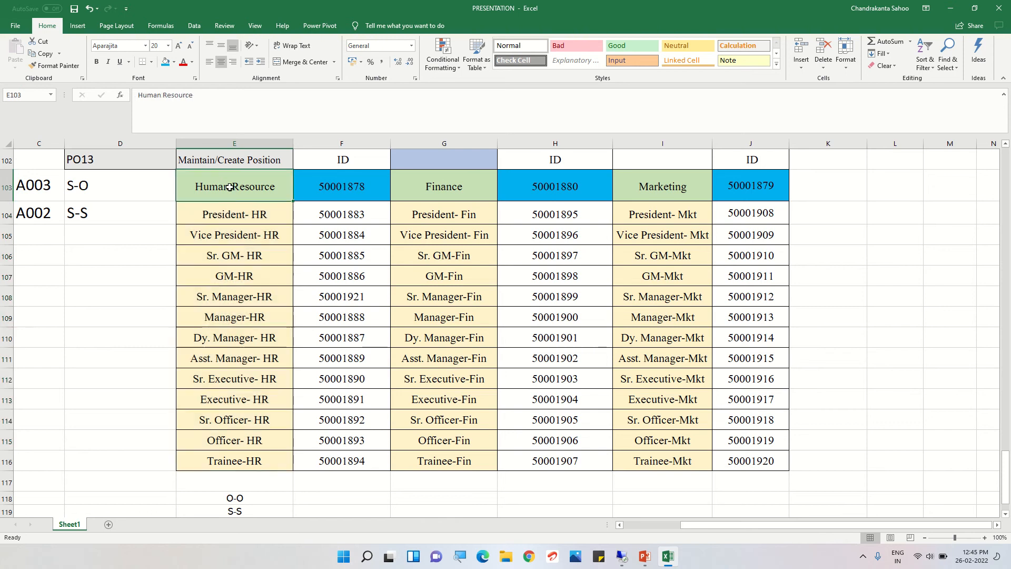
scroll(361, 287, up, 1)
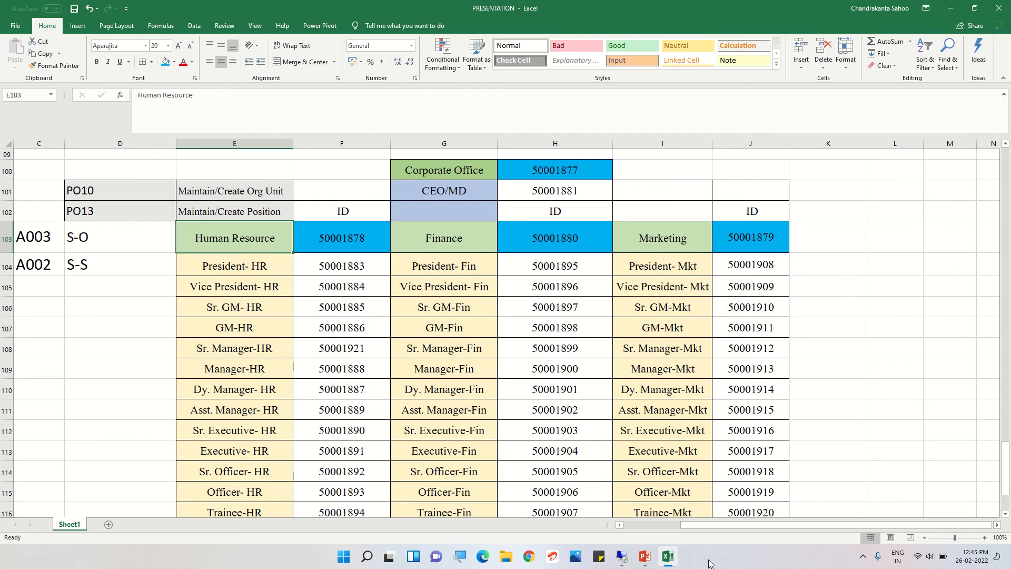
click(623, 554)
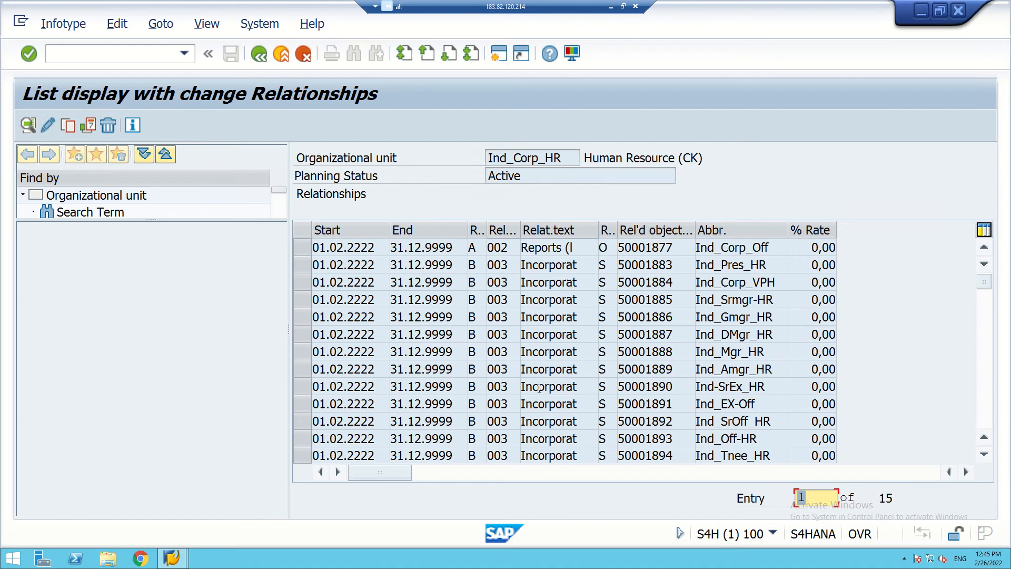
Examine the Human Resource unit's relationship entries from first to last and return to organizational unit maintenance.
scroll(539, 388, down, 1)
scroll(756, 342, up, 1)
scroll(726, 397, down, 4)
scroll(727, 396, up, 1)
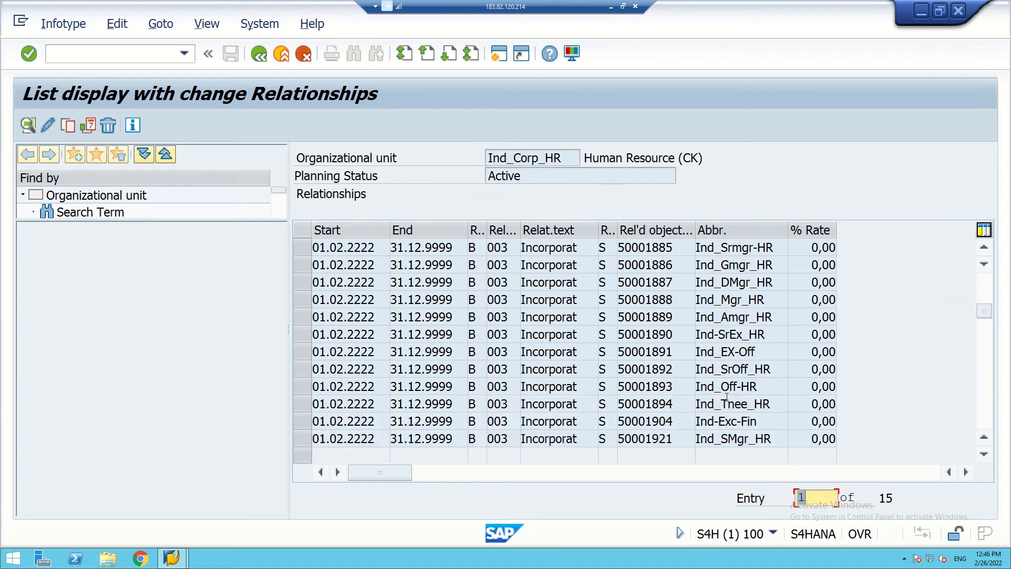
scroll(725, 396, up, 3)
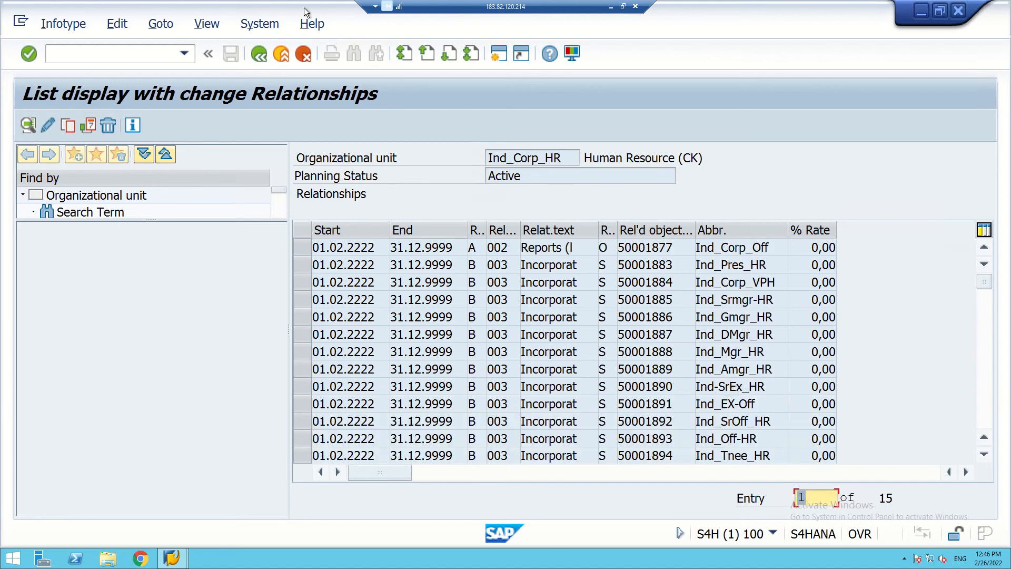
click(260, 56)
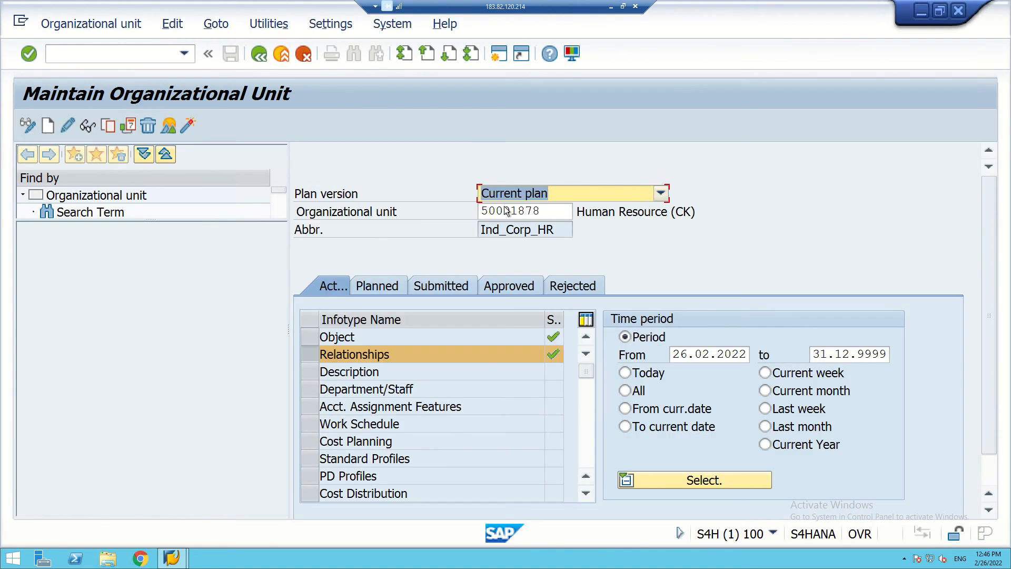
Set the organizational unit to 50001879, examine the Marketing unit's relationship overview, and return to the maintenance screen.
click(548, 211)
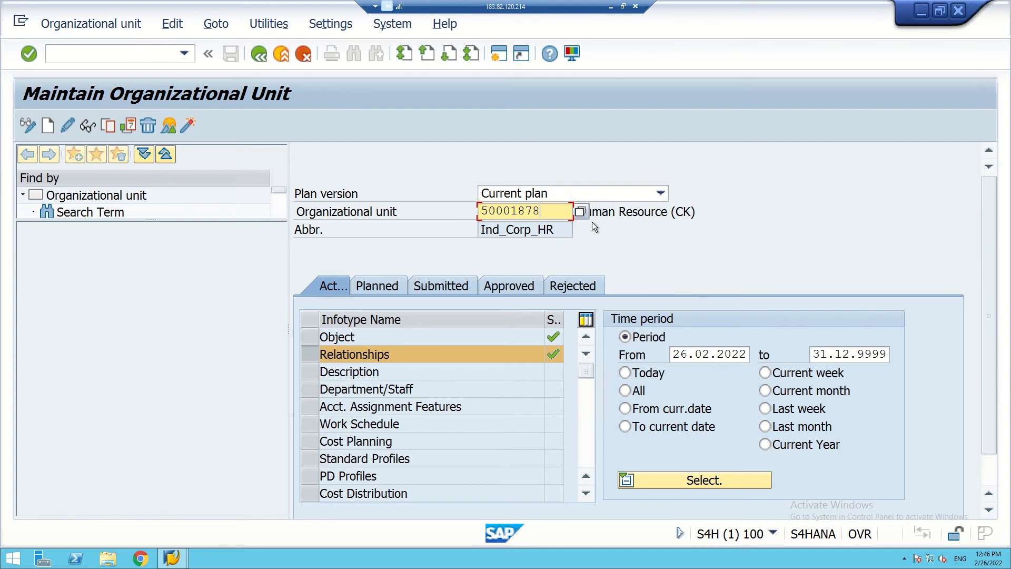
key(BackSpace)
text(9)
key(Return)
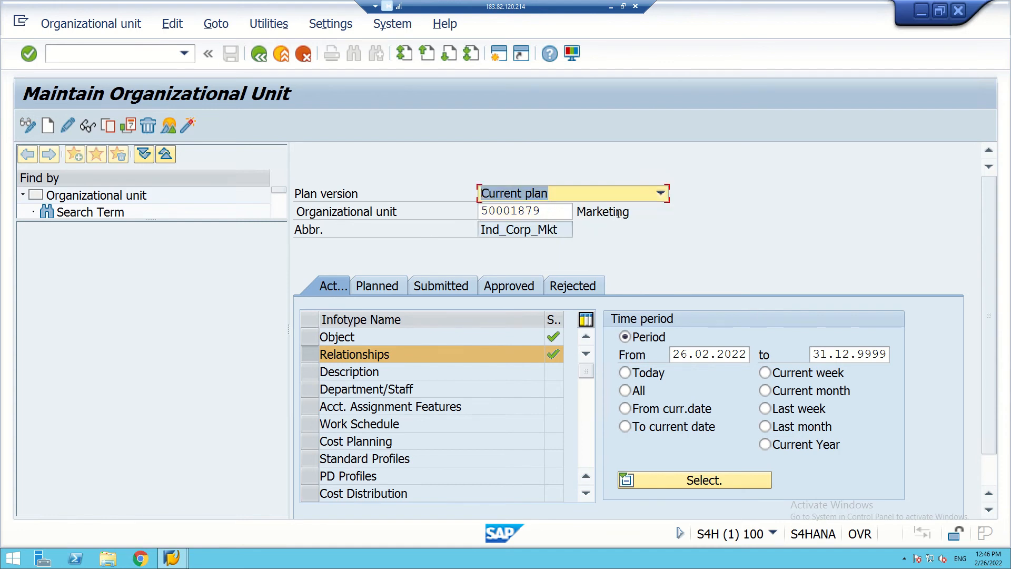
click(168, 127)
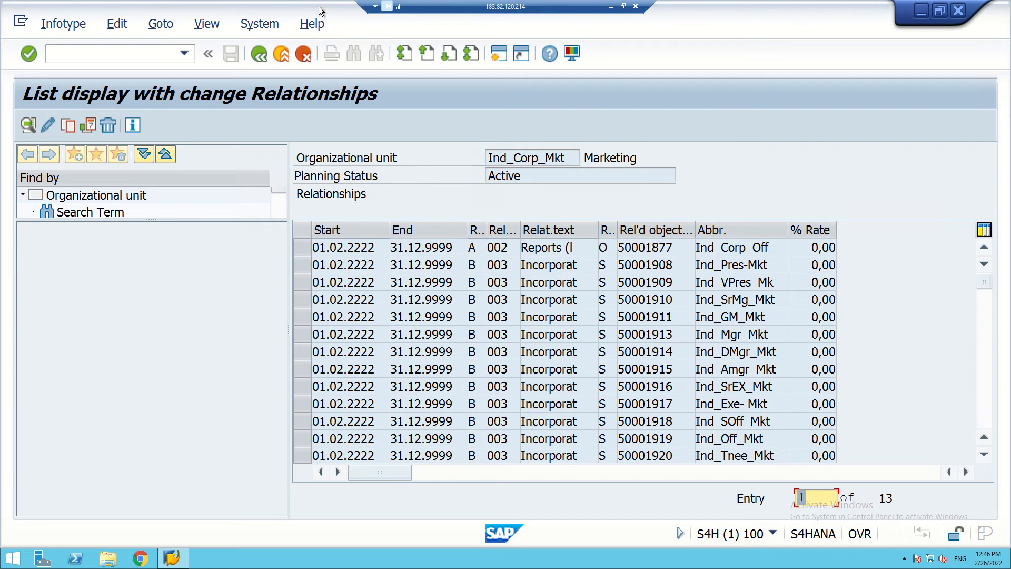
click(259, 53)
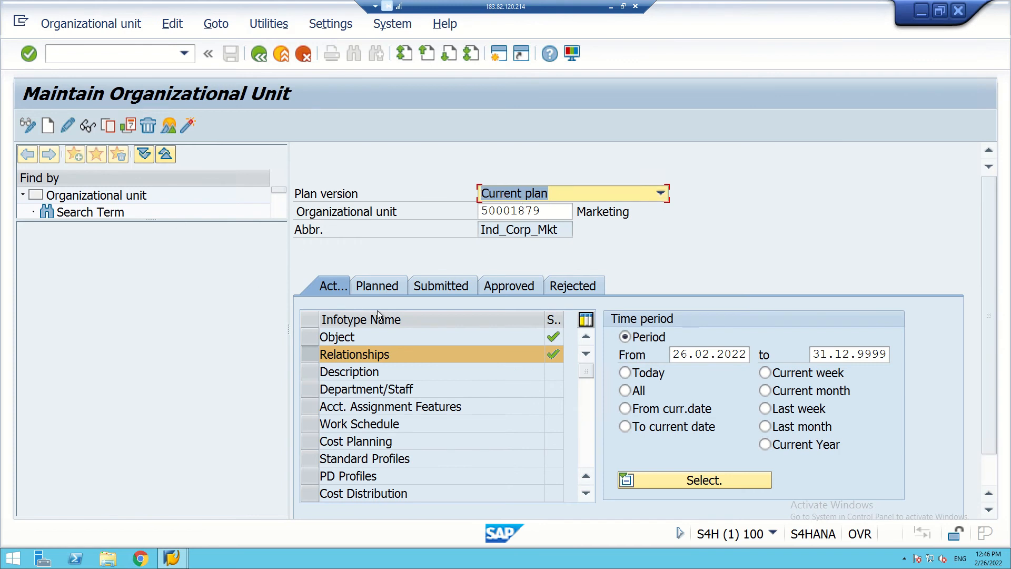
Open the Marketing unit's Object infotype in change mode, go back to the maintenance screen, and reopen it for changing.
click(311, 337)
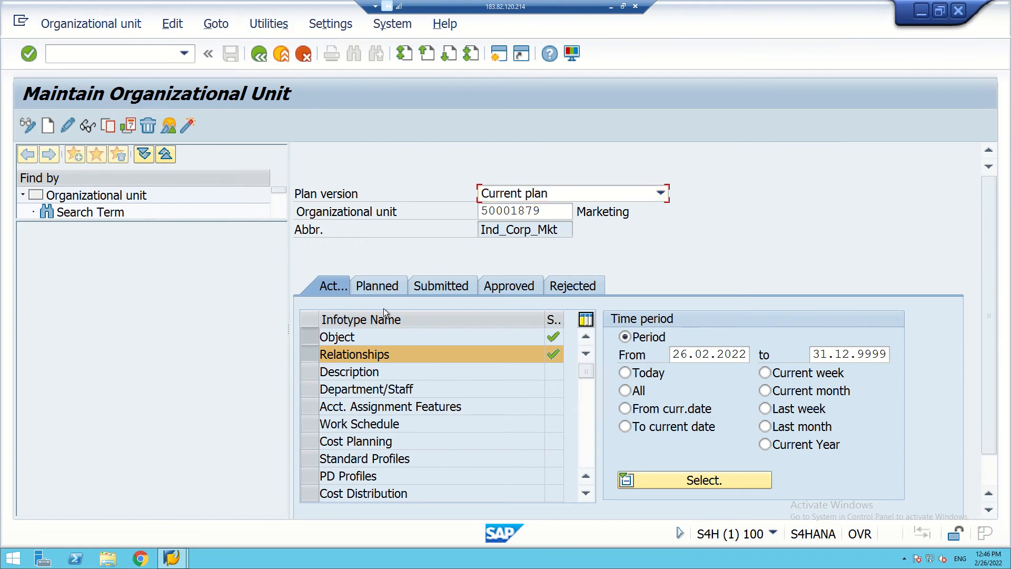
click(66, 125)
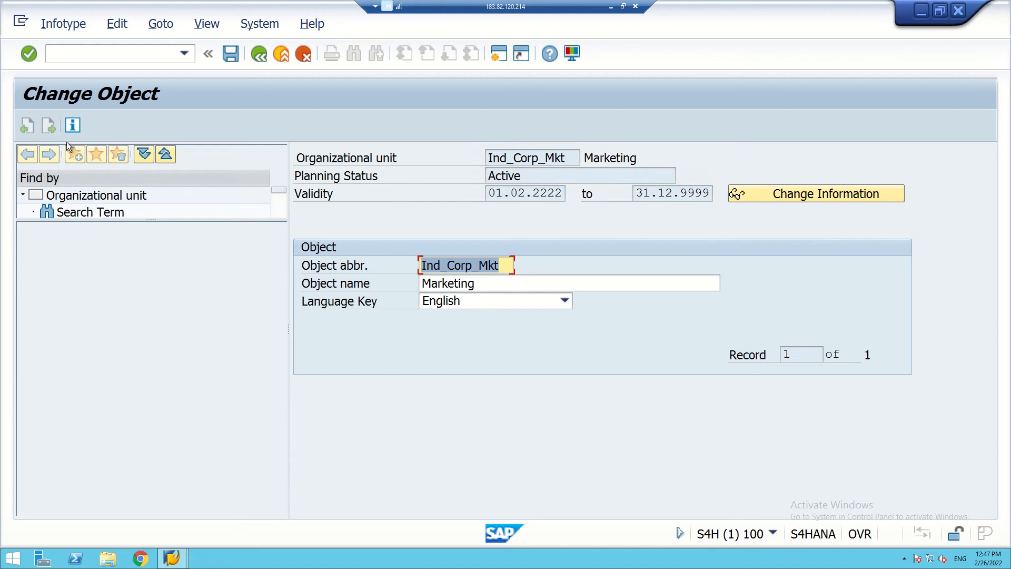
click(259, 53)
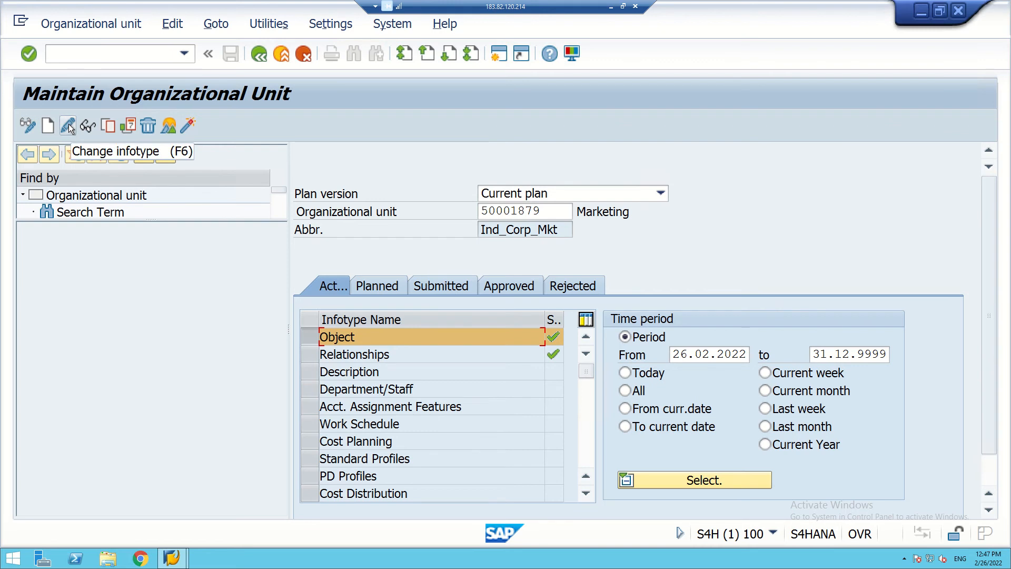
click(68, 126)
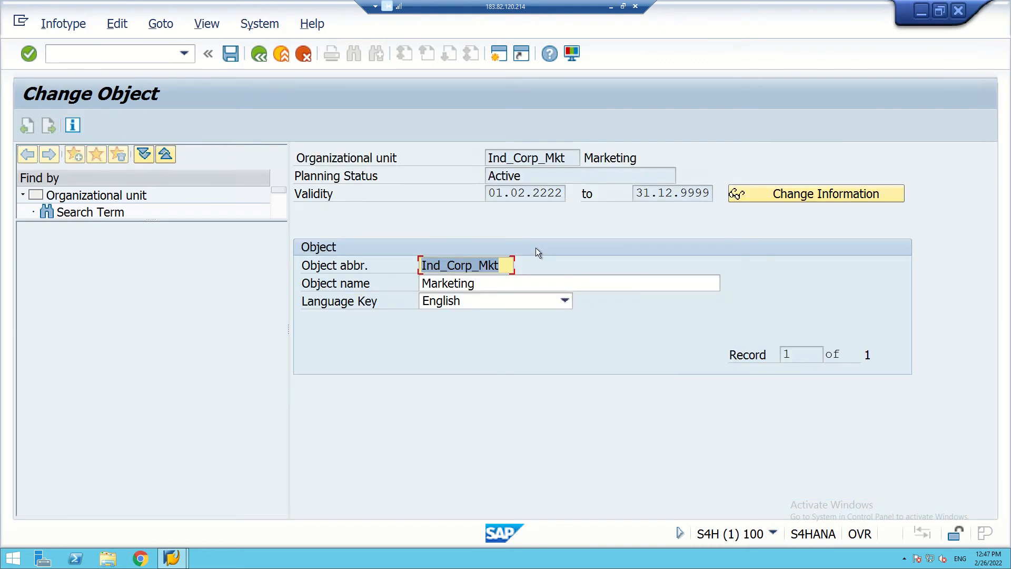
Change the Marketing unit's object name to Marketing (CK) and save the record.
click(504, 287)
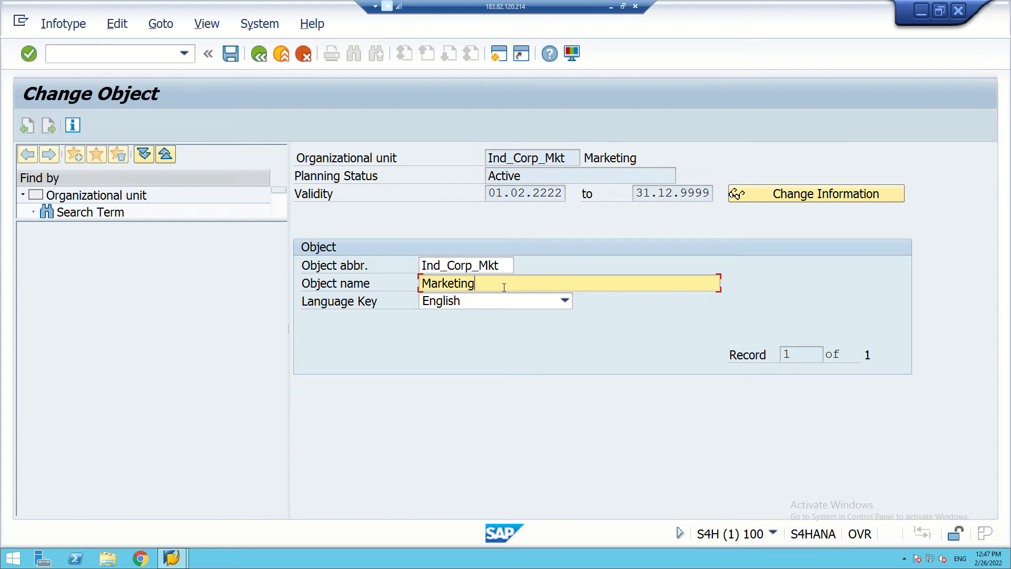
text((CK))
click(230, 54)
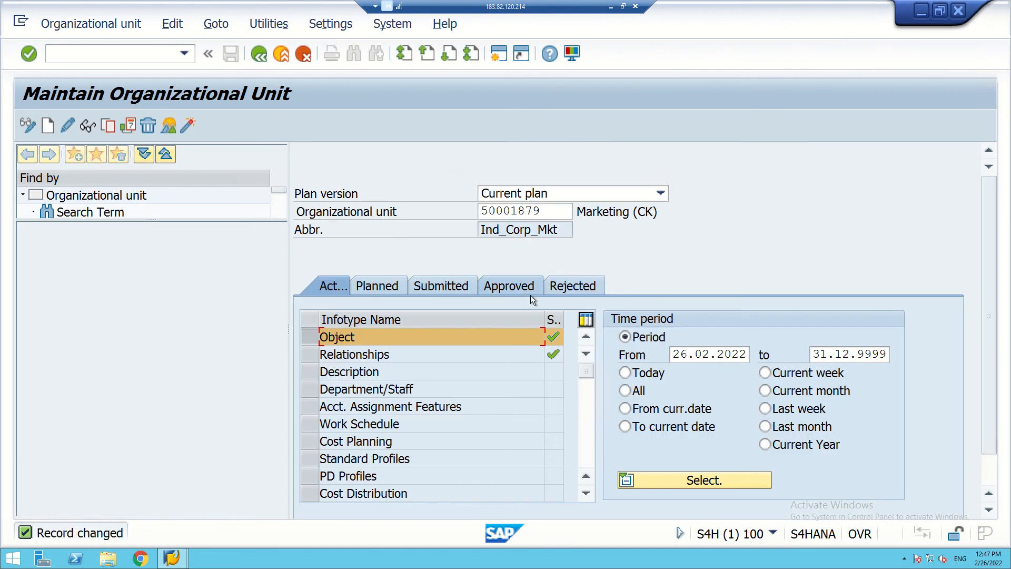
Review the Object and Relationships overviews of the Marketing (CK) unit and return to the maintenance screen.
click(169, 128)
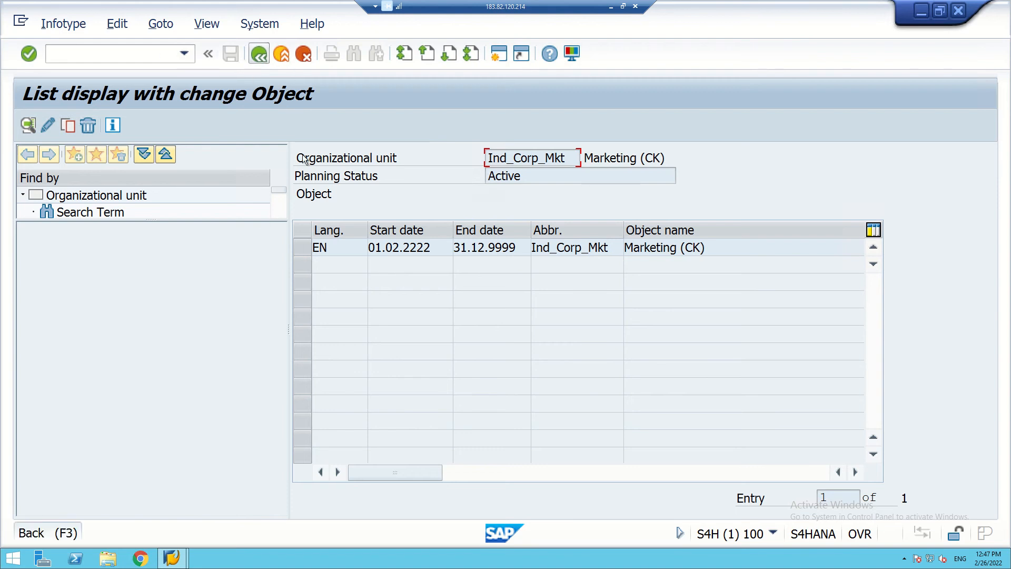
click(258, 54)
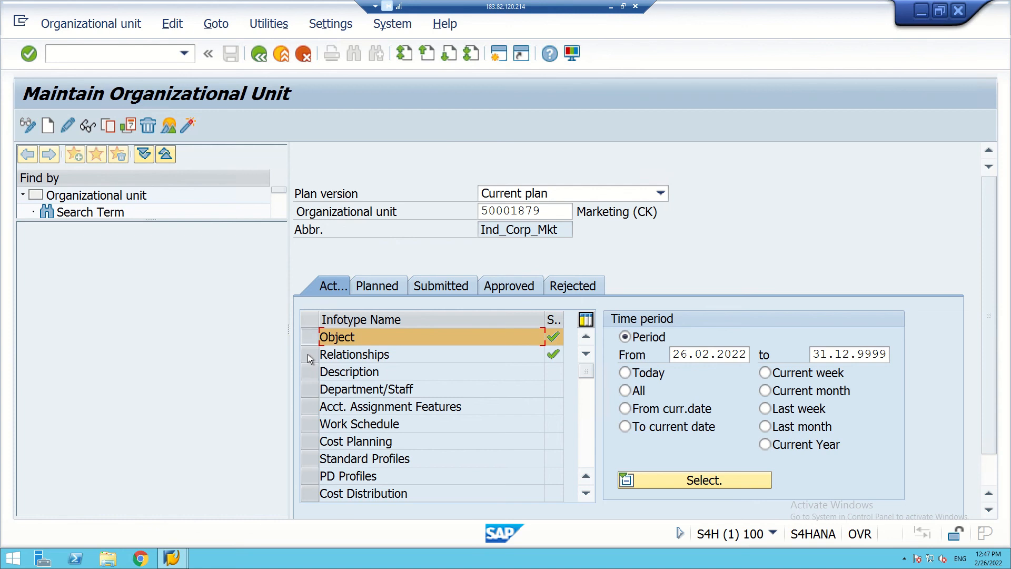
click(308, 358)
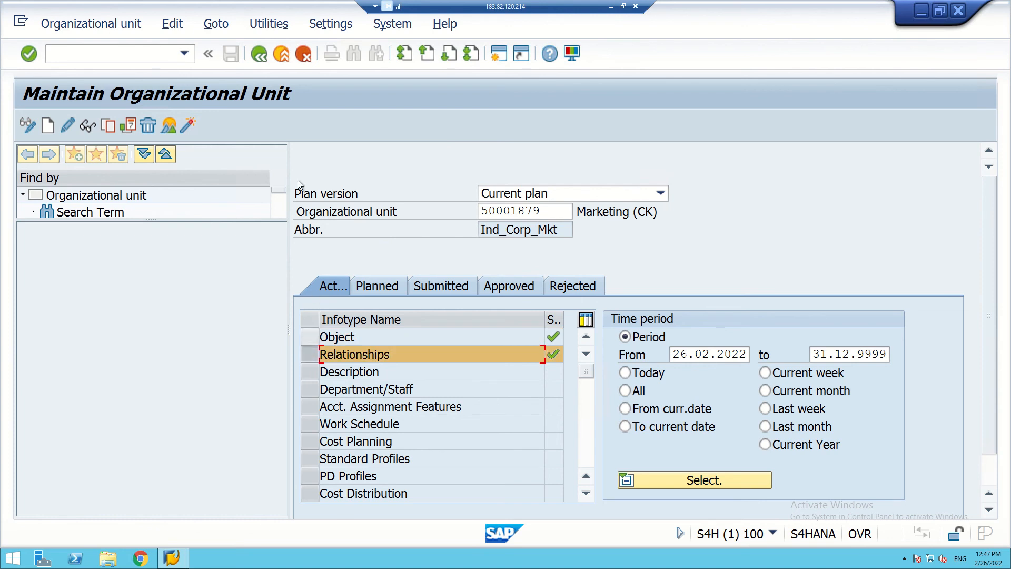
click(168, 125)
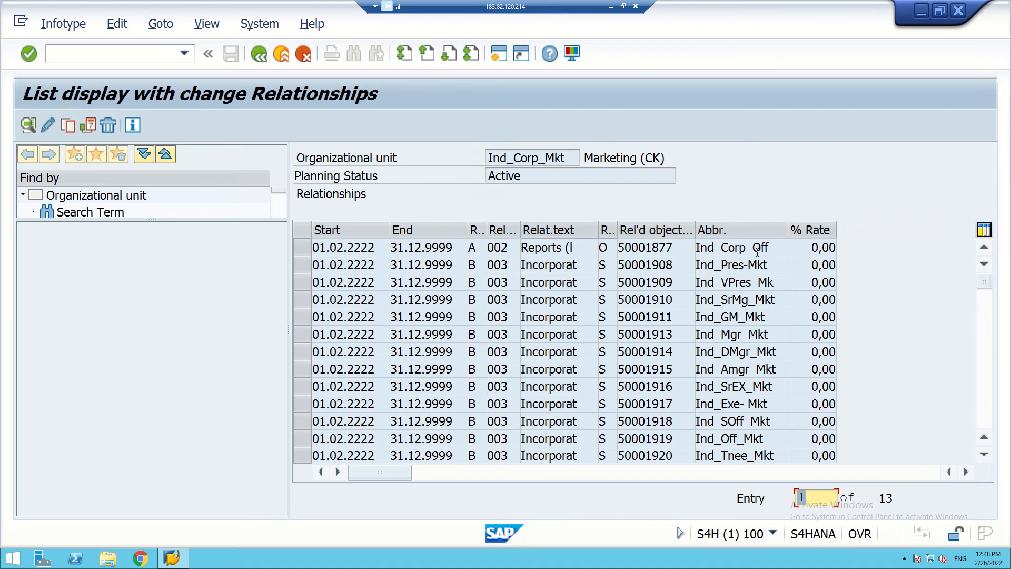
scroll(660, 302, down, 2)
scroll(660, 302, up, 2)
click(259, 54)
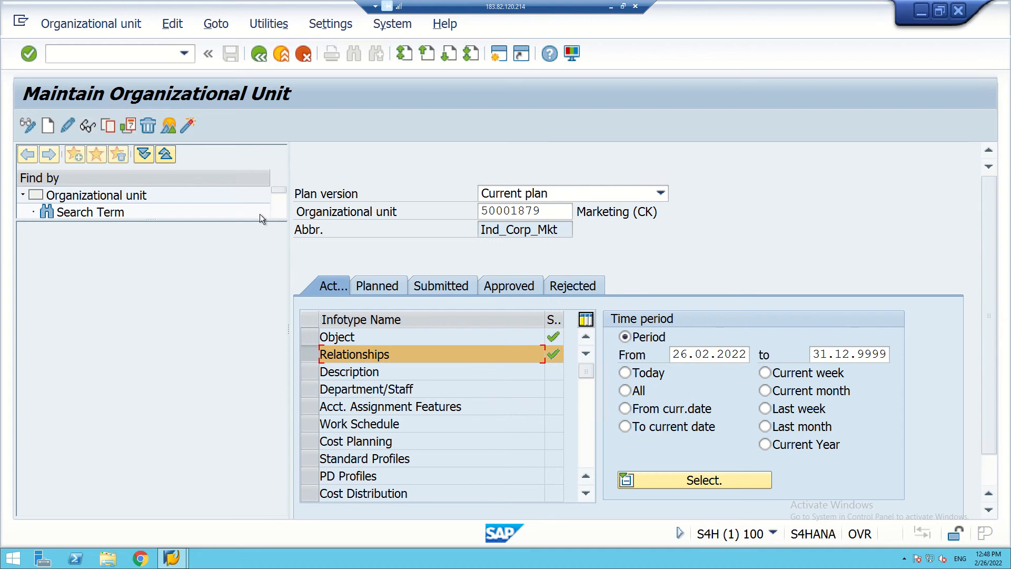
Leave organizational unit maintenance and start position maintenance with transaction PO13.
click(258, 54)
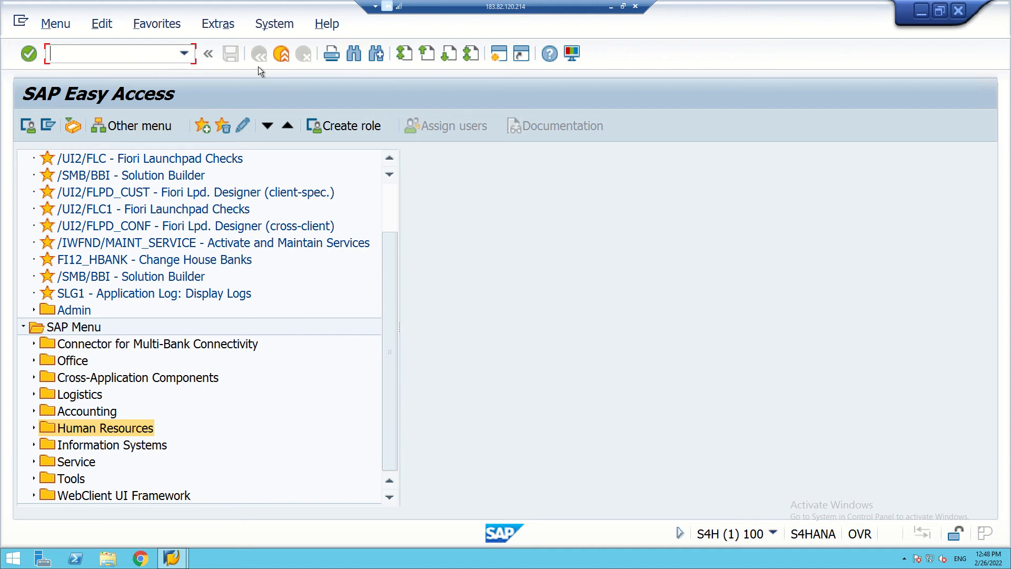
text(PO13)
key(Return)
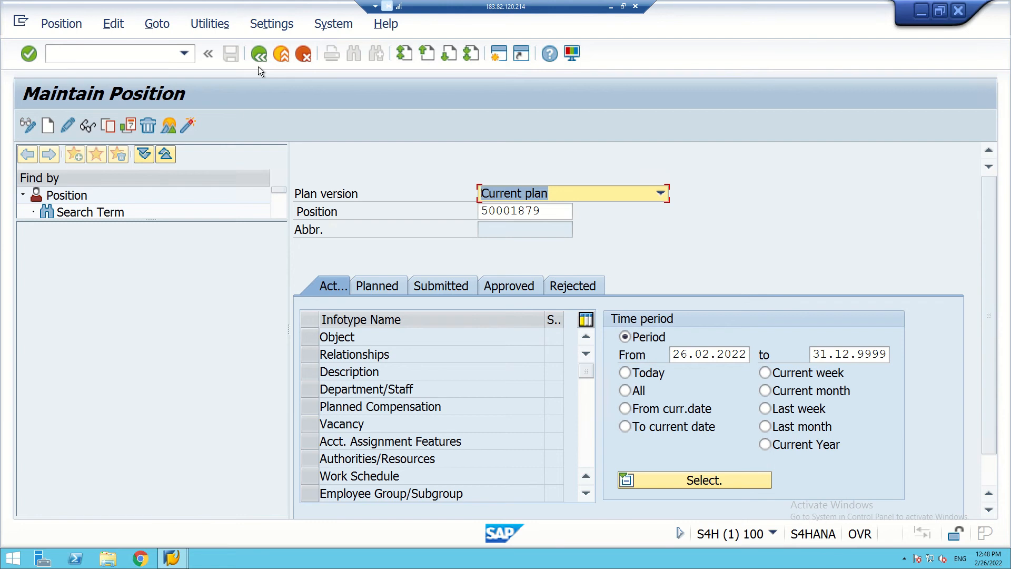
Look up the President- HR position ID in the Excel worksheet and return to SAP position maintenance.
click(611, 6)
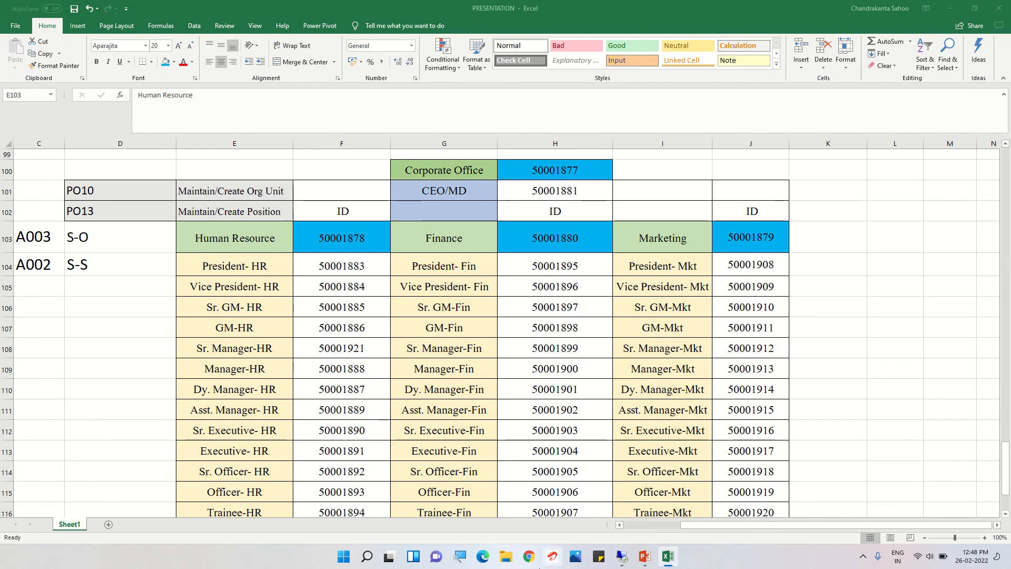
click(330, 270)
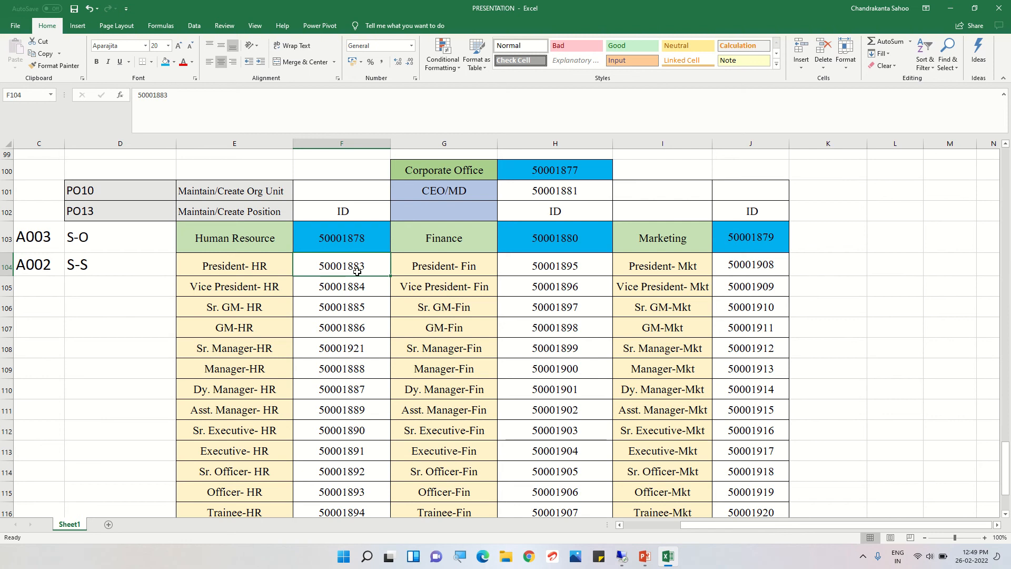
click(950, 9)
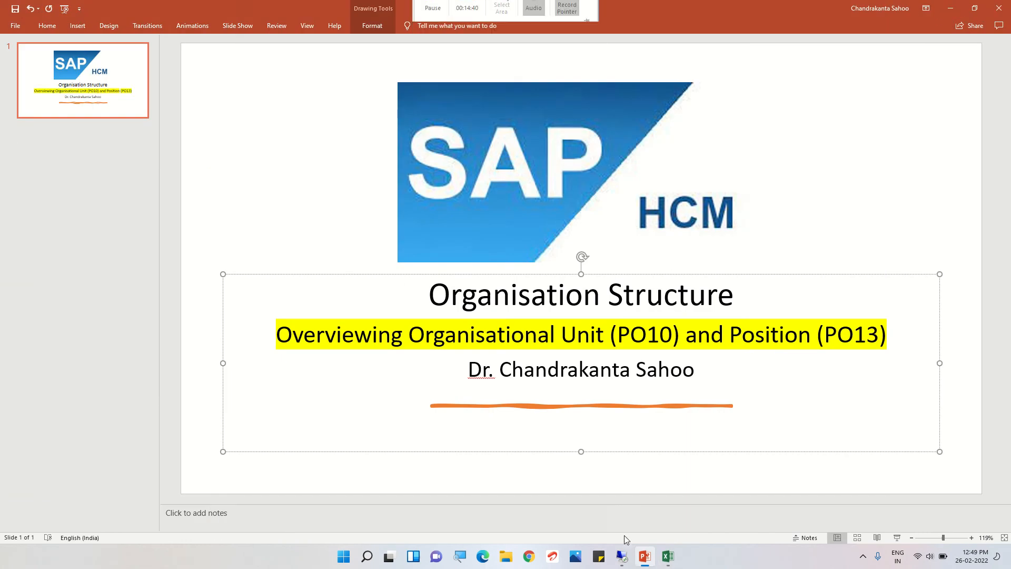
click(622, 556)
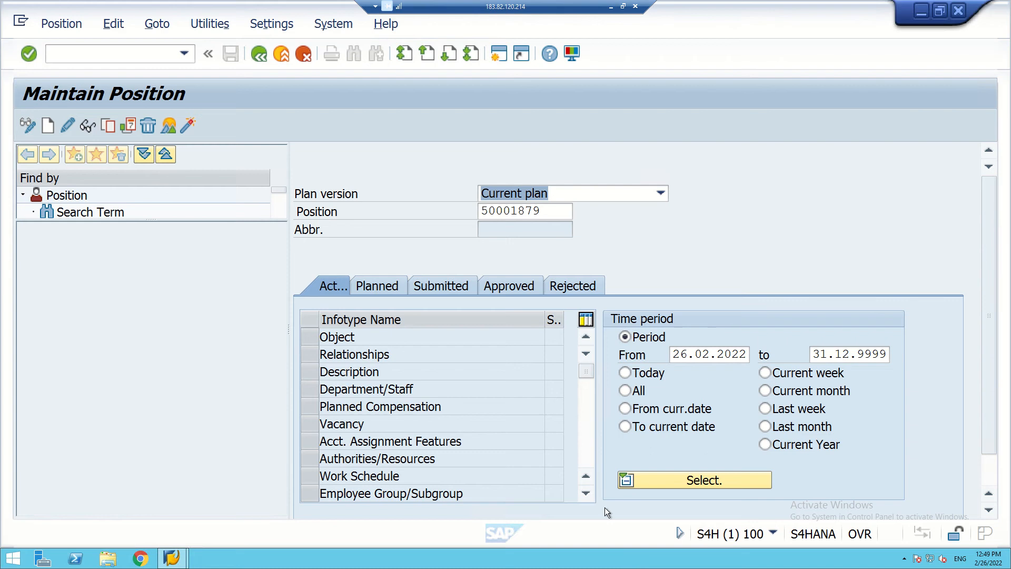
Set the position to 50001883, examine its relationship overview, and return to position maintenance.
click(527, 211)
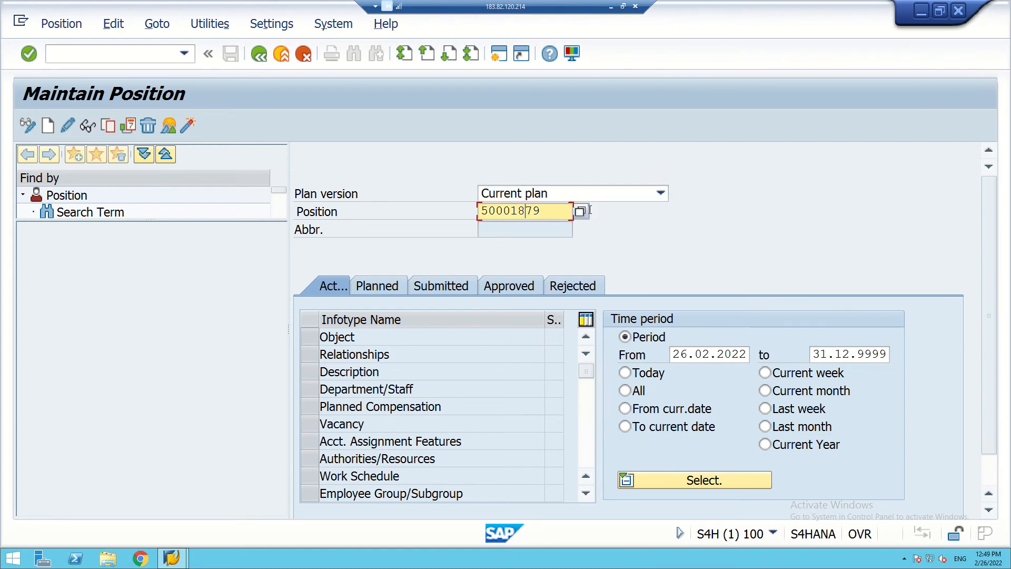
key(Delete)
key(Delete)
text(83)
click(307, 355)
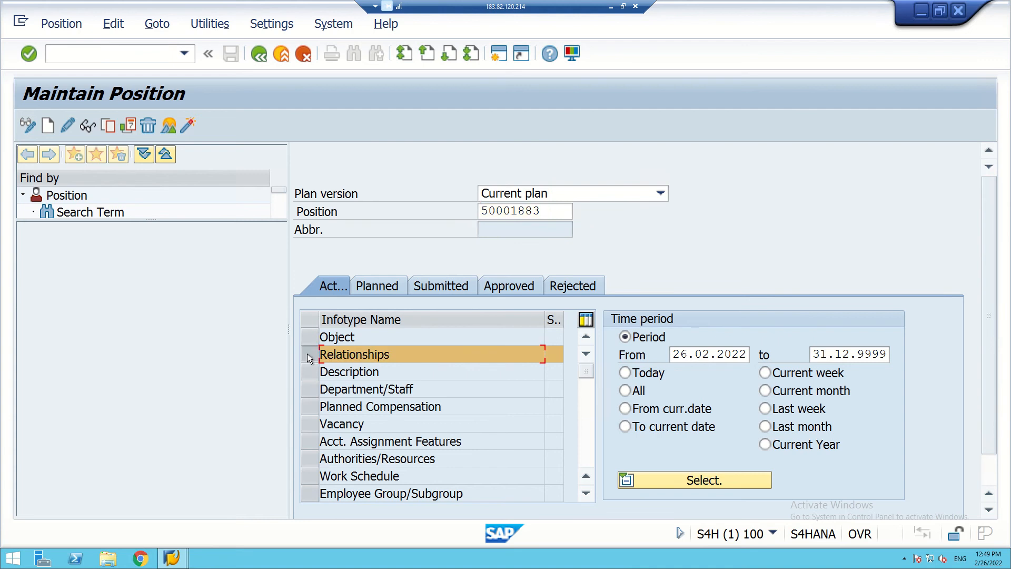
click(169, 127)
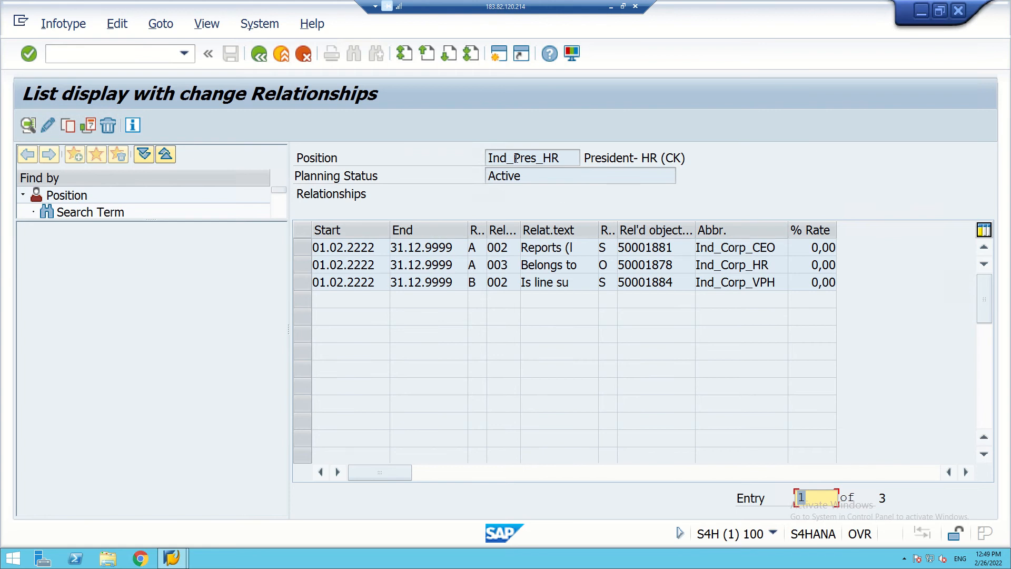
drag(515, 158, 577, 159)
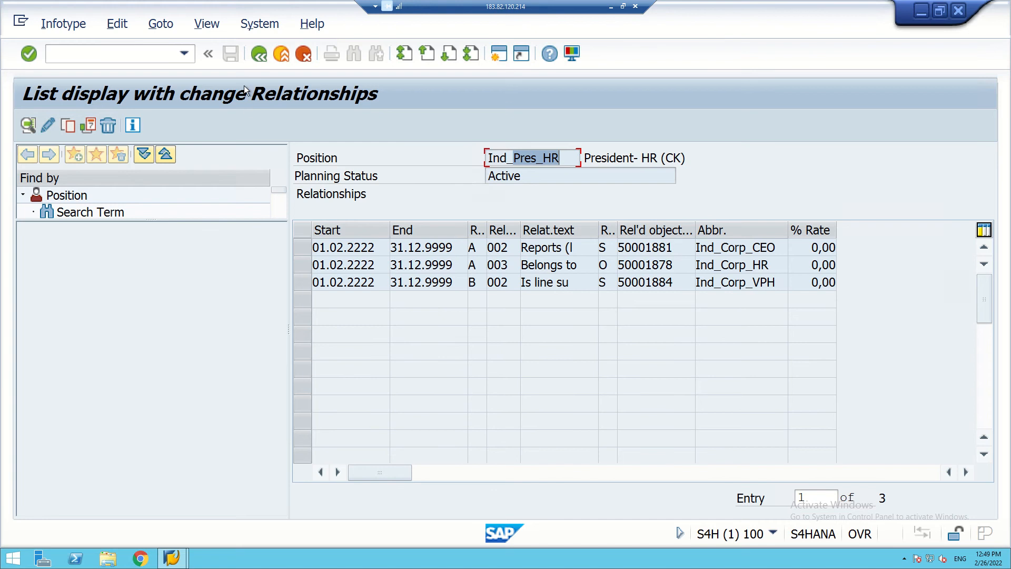
click(259, 54)
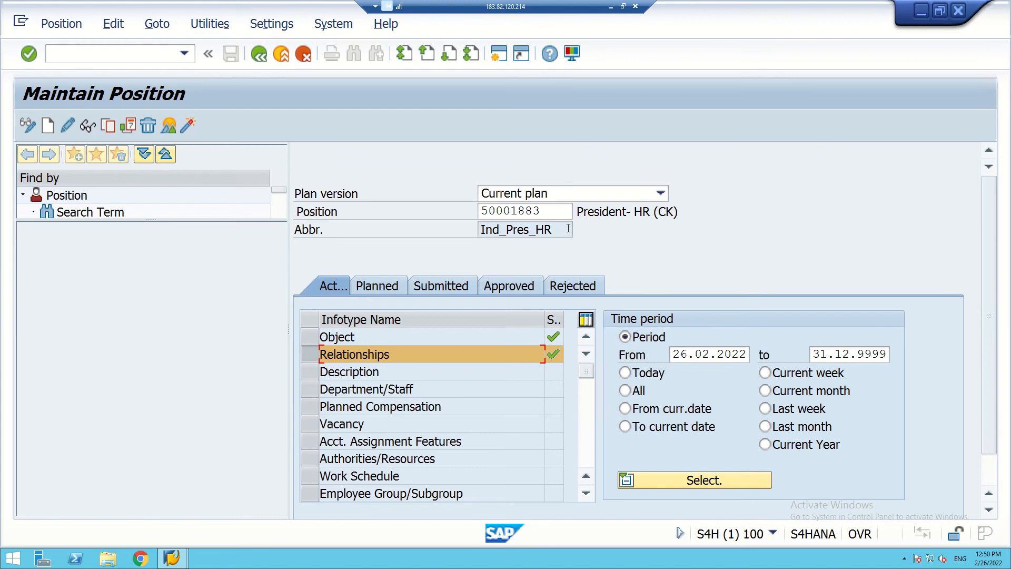
Set the position to 50001900 and load it in position maintenance.
click(529, 211)
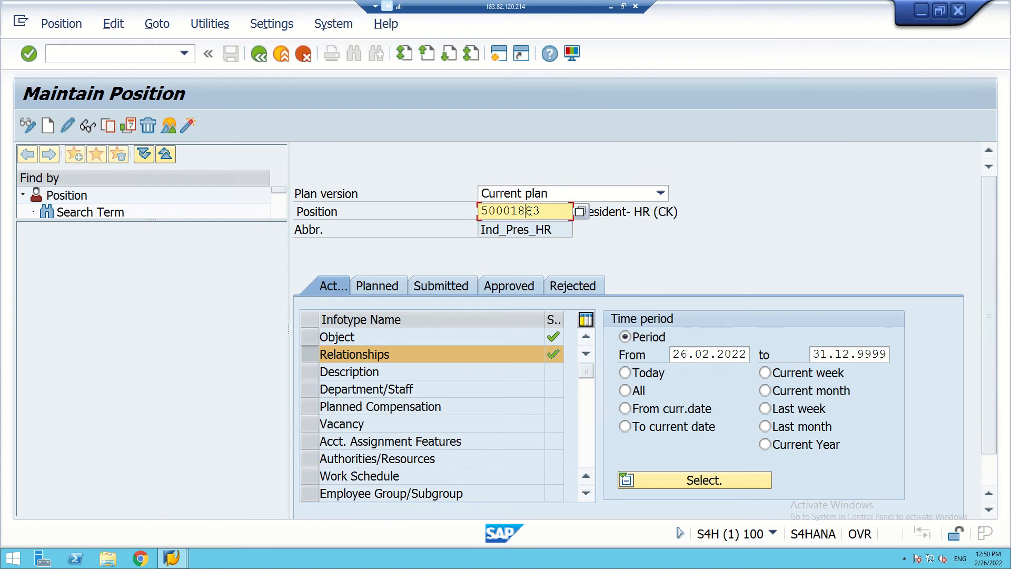
key(BackSpace)
key(BackSpace)
key(Delete)
key(Delete)
text(1900)
key(Return)
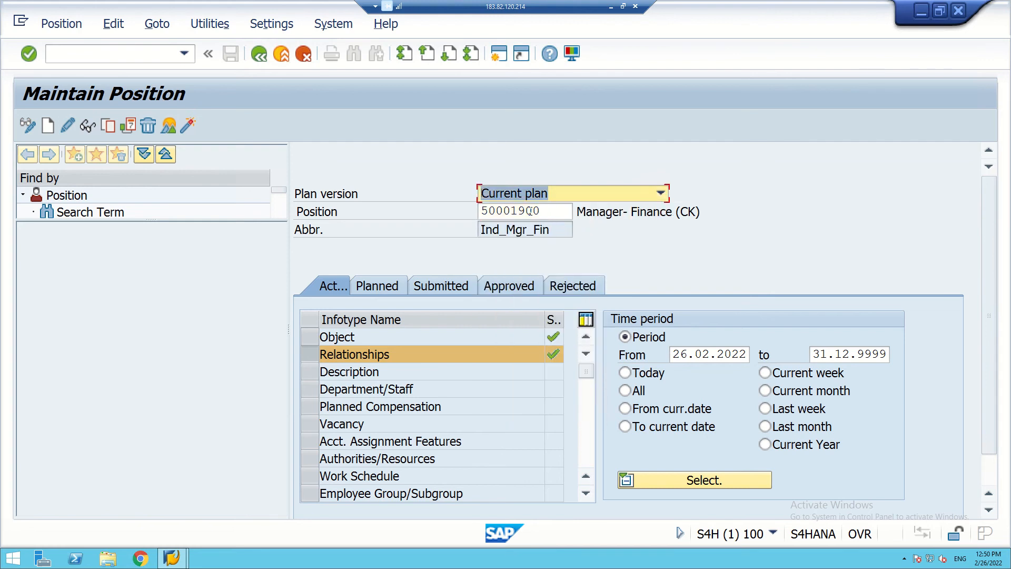
Examine the Manager- Finance position's relationship overview, go back to position maintenance, and reopen the overview.
click(306, 355)
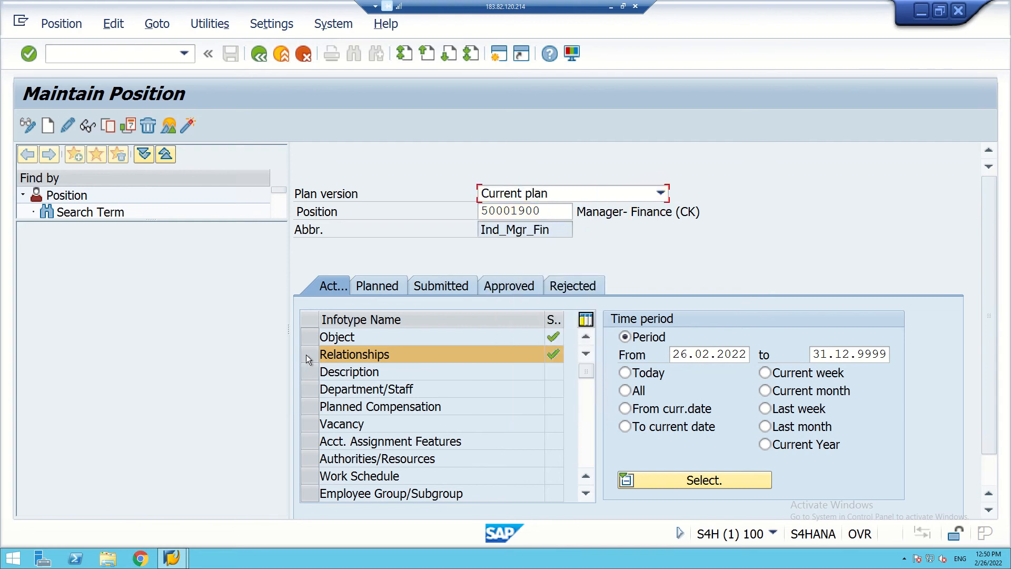
click(309, 356)
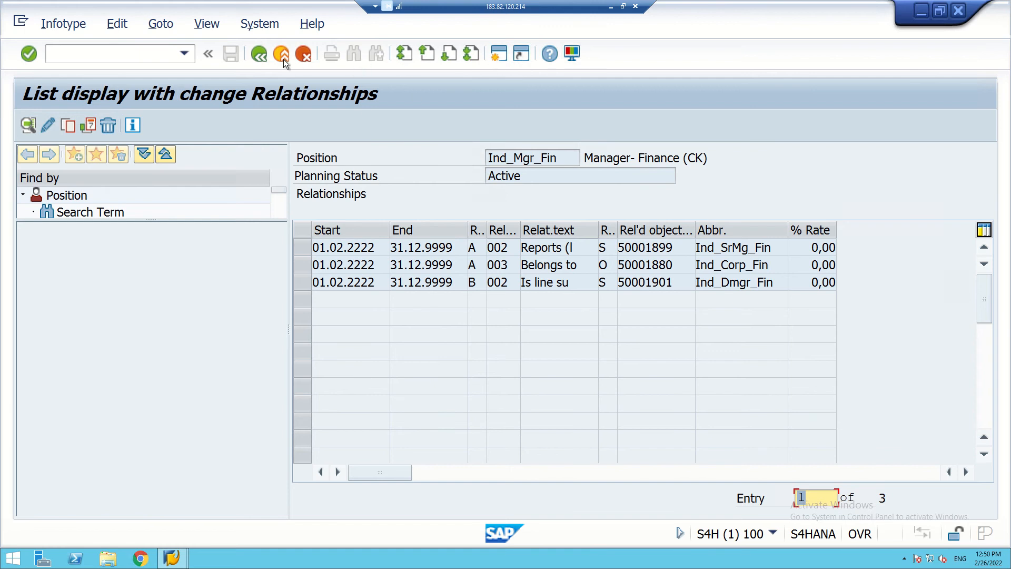
click(259, 54)
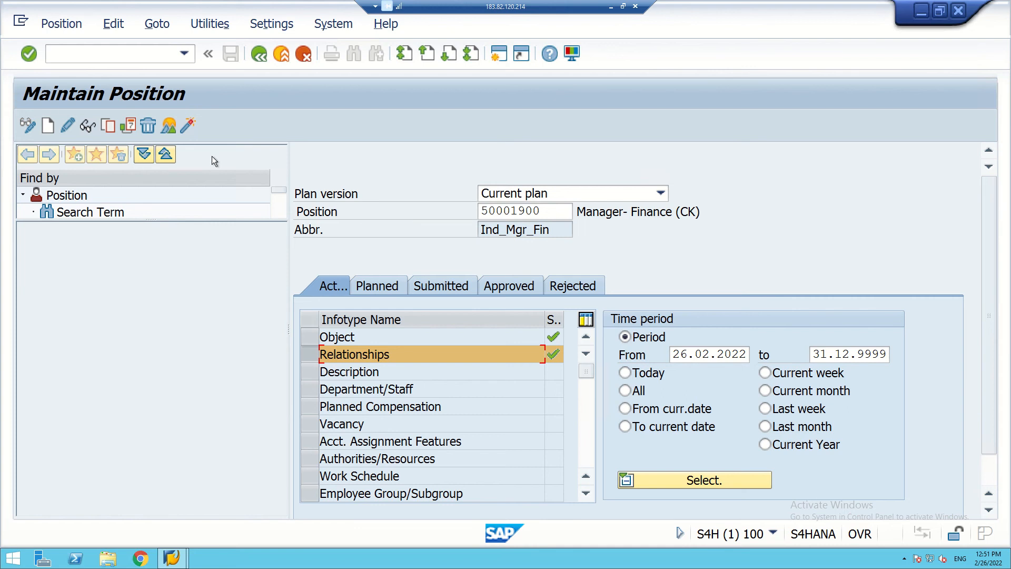
click(167, 125)
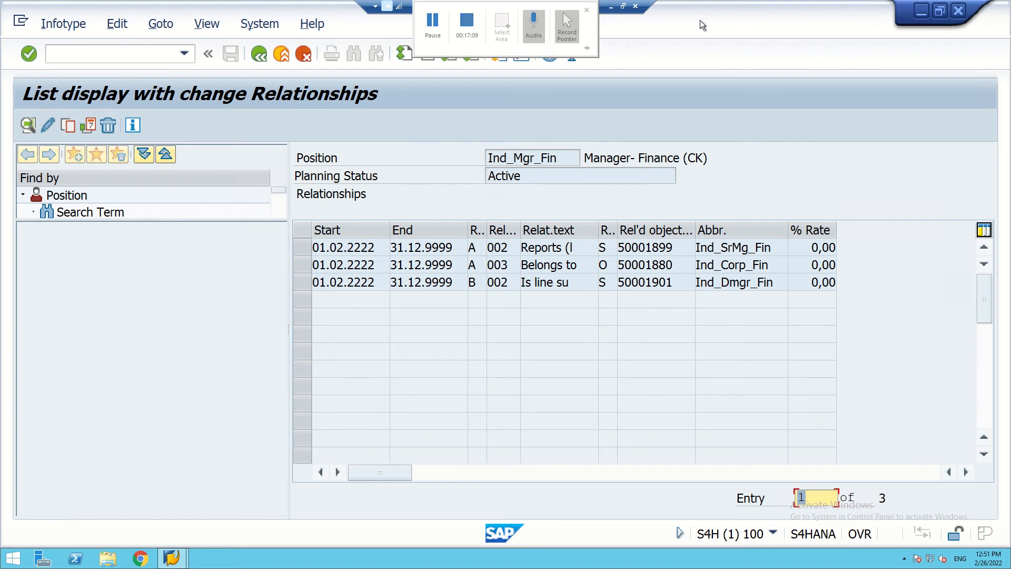
Switch from SAP to the Excel worksheet with the position chart.
click(613, 6)
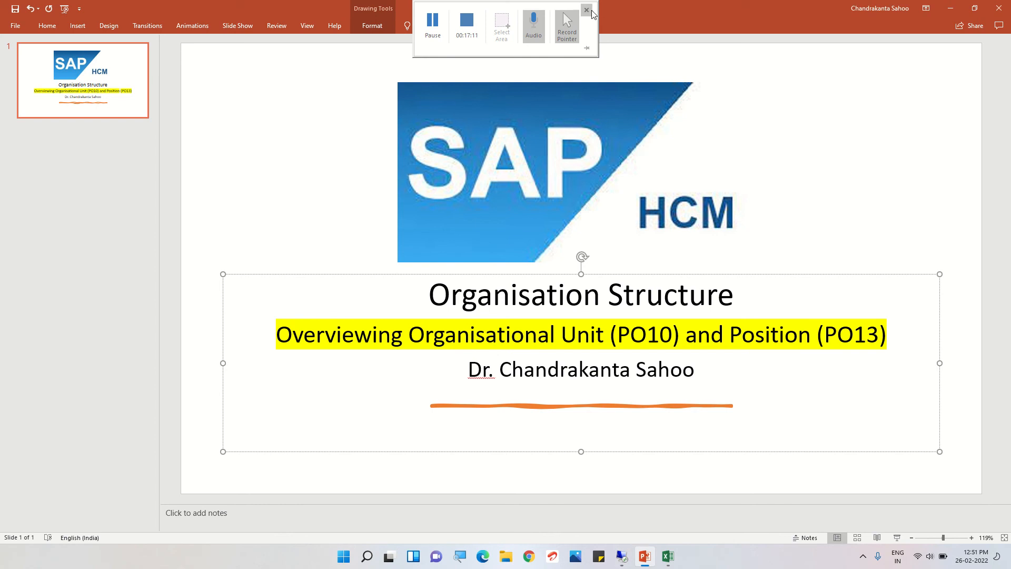
click(647, 136)
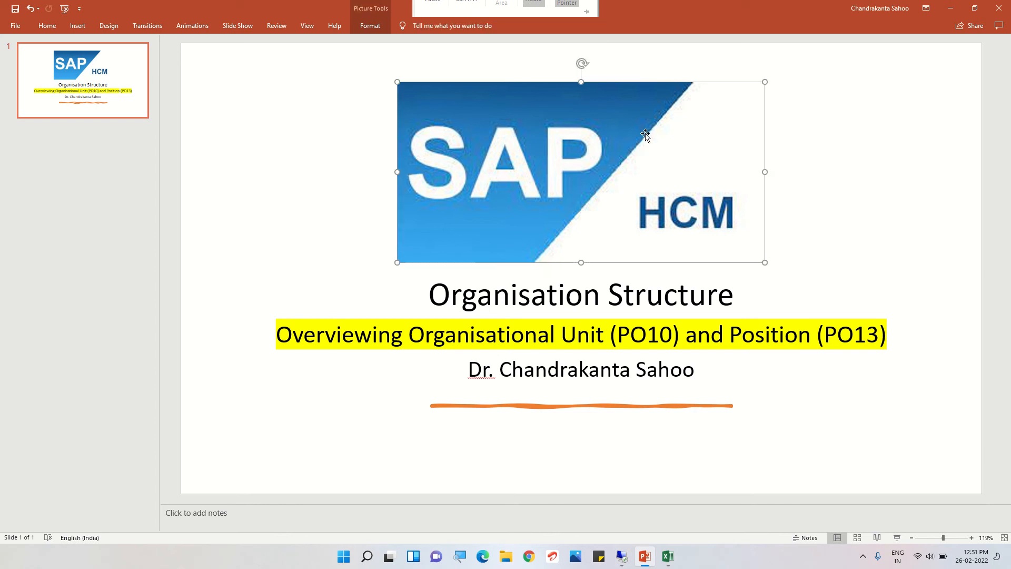
click(951, 7)
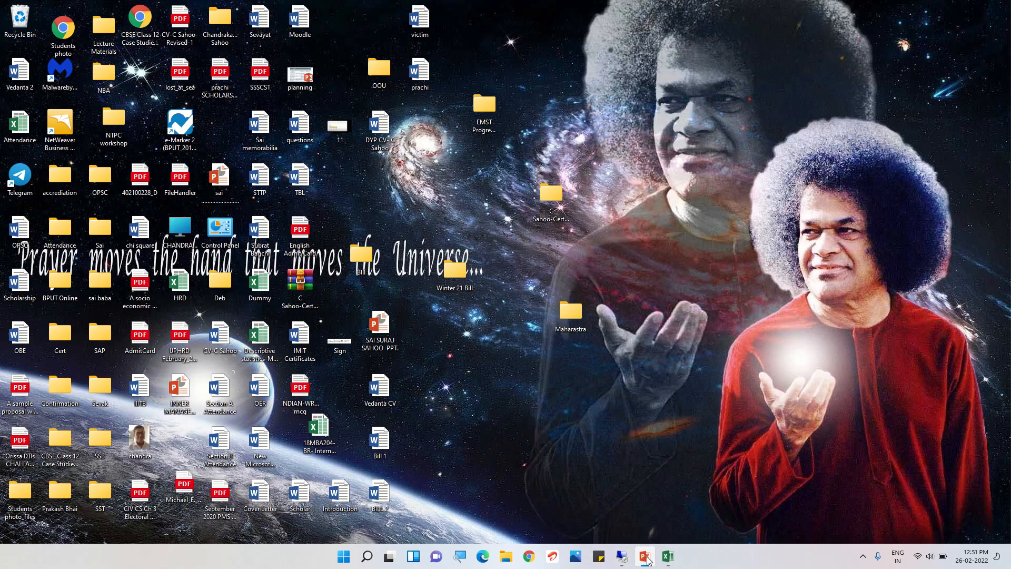
click(648, 560)
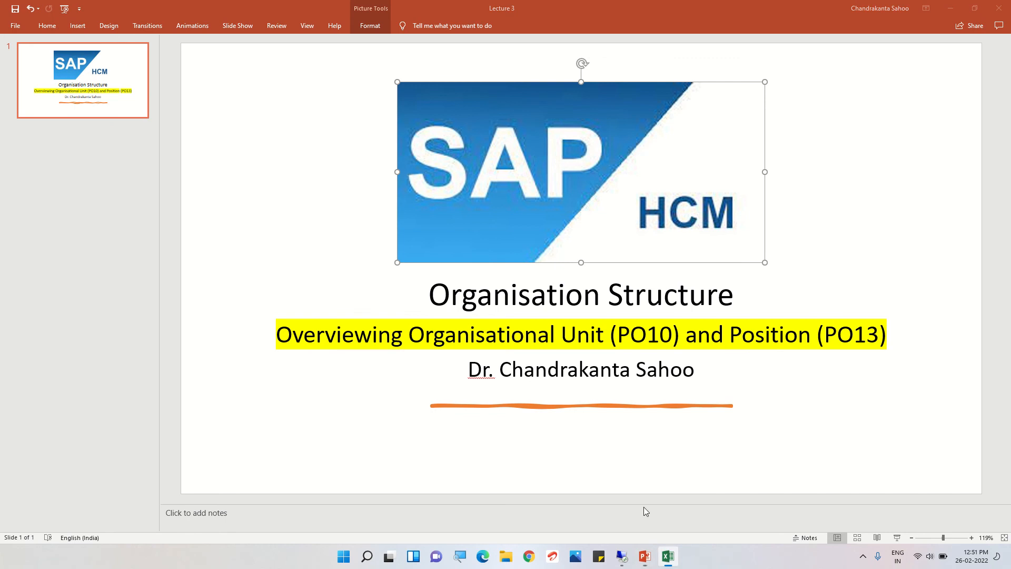
click(668, 556)
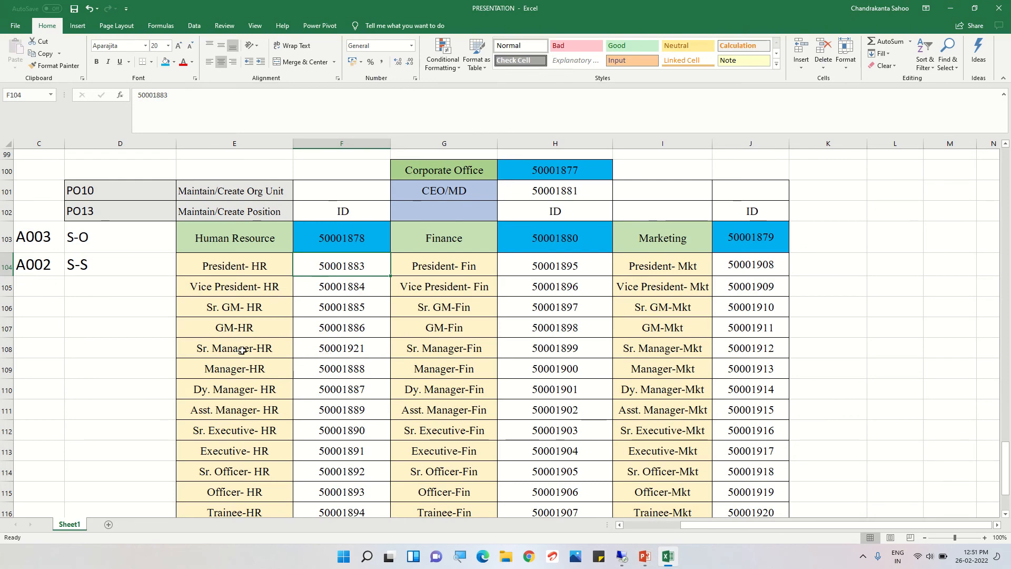
Colour the Manager-Fin position ID in cell H109 red.
click(440, 372)
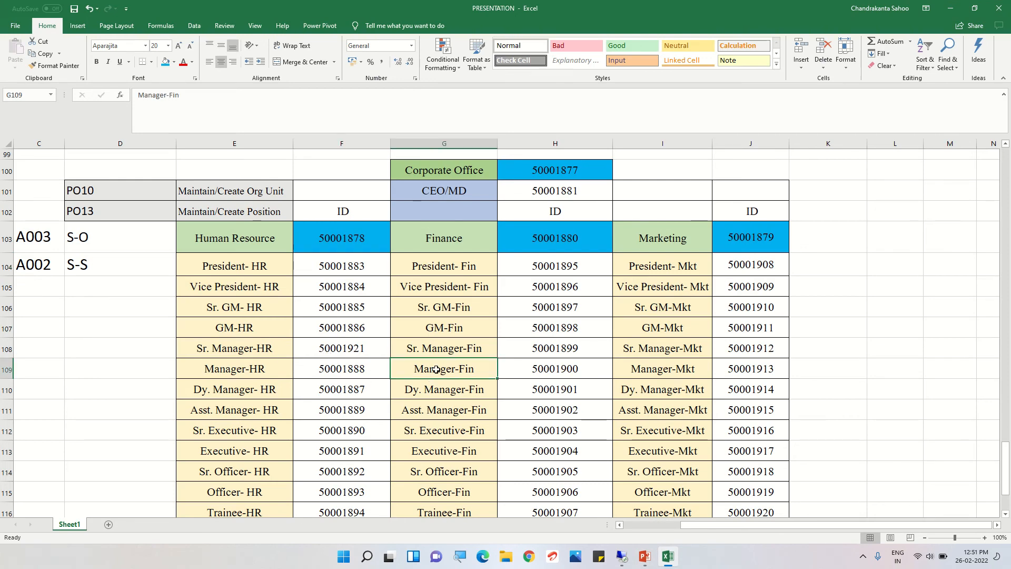
click(532, 374)
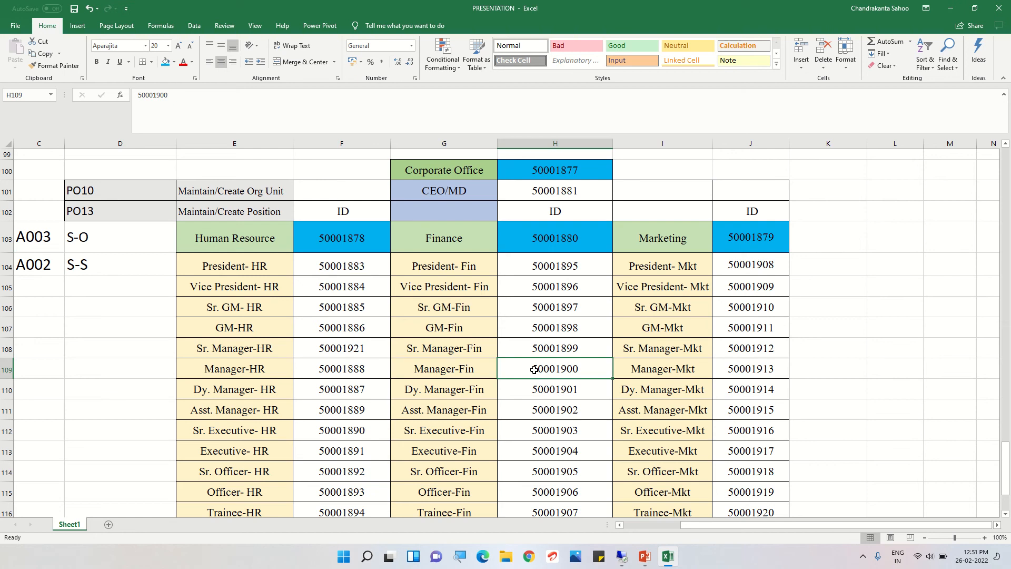
click(183, 61)
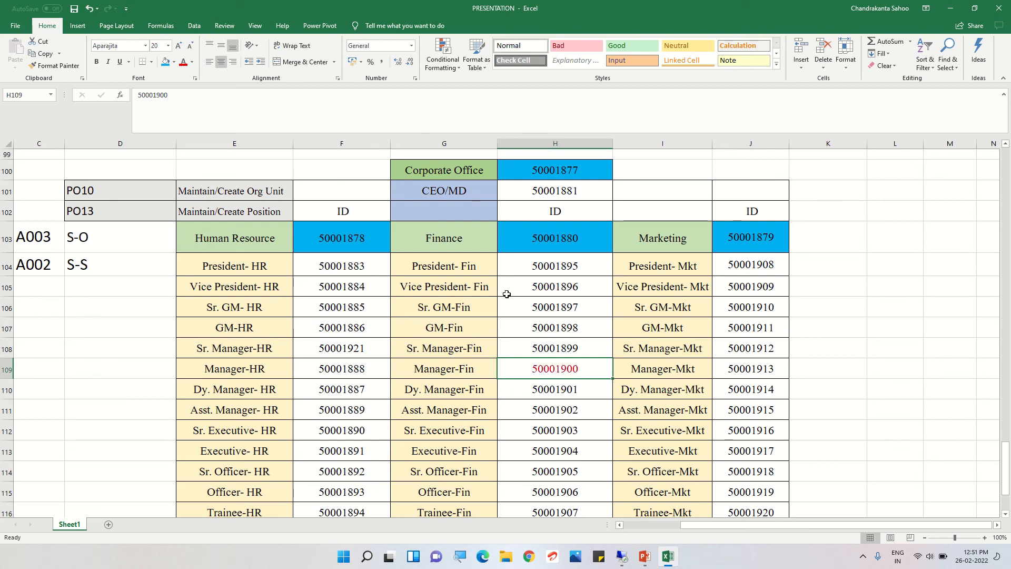
Colour the Sr. Manager-Fin position ID in cell H108 light blue.
click(540, 345)
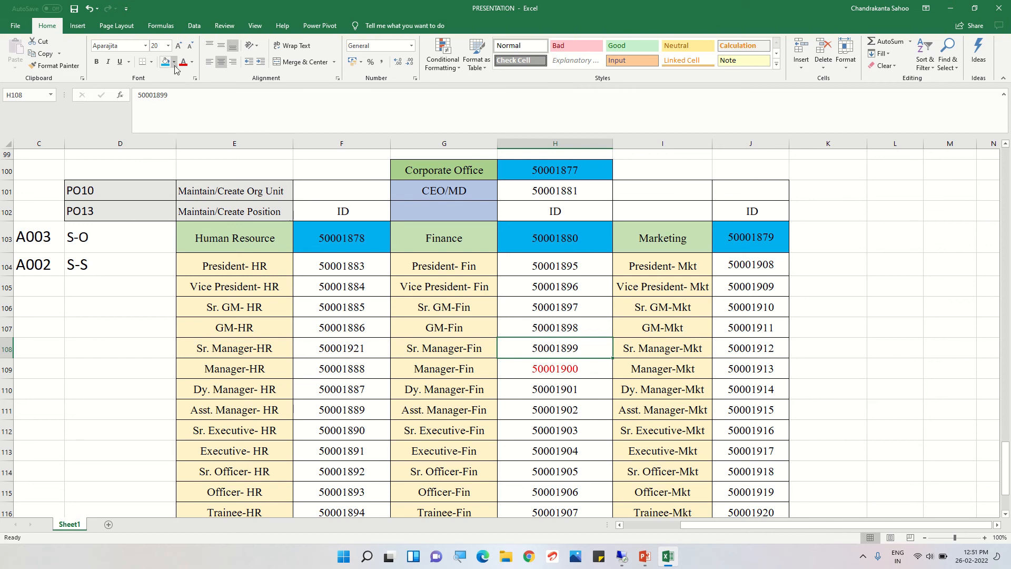
click(191, 62)
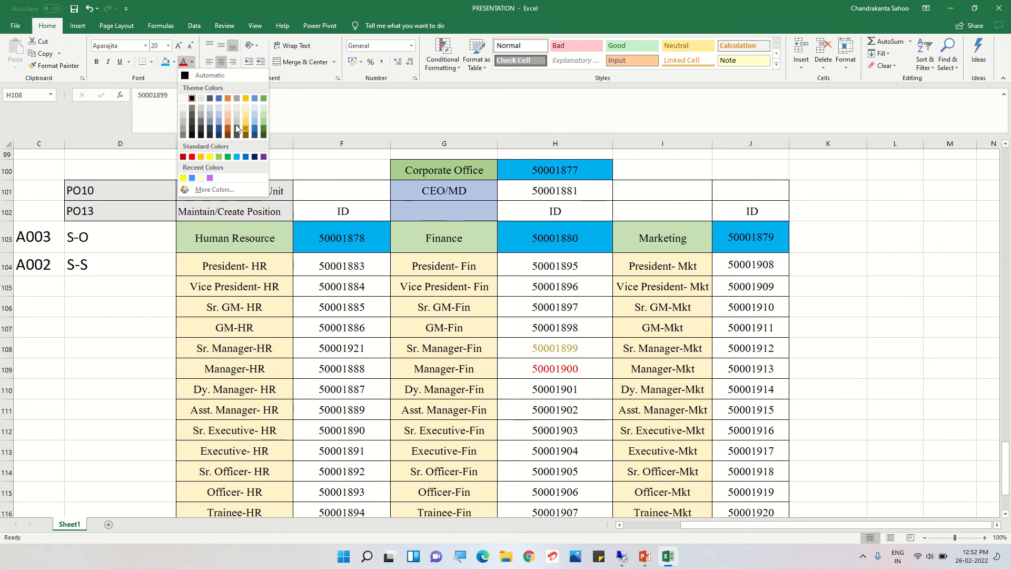
click(218, 123)
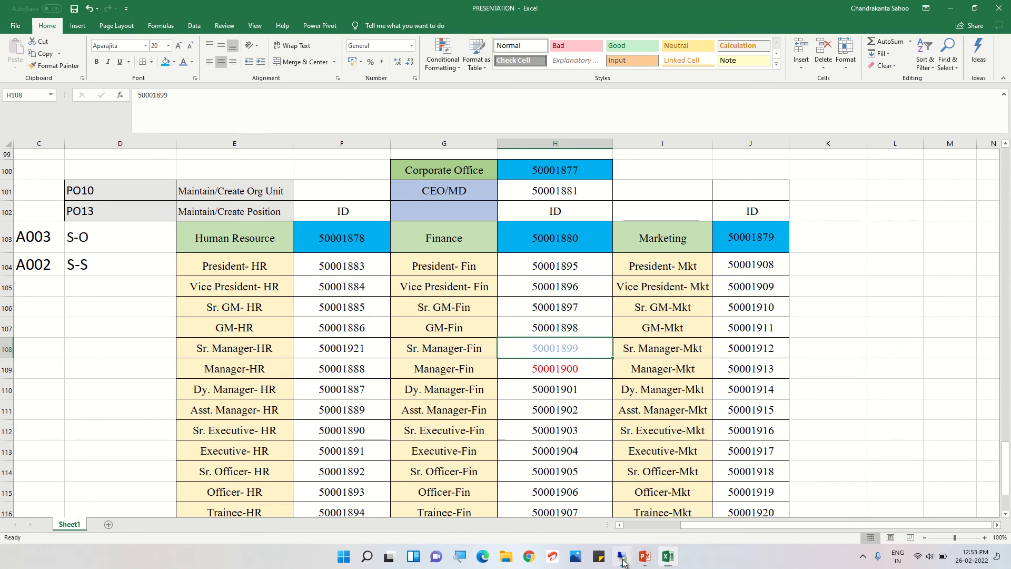
Switch from Excel to SAP and reopen the relationship overview of the Manager- Finance position from position maintenance.
click(622, 556)
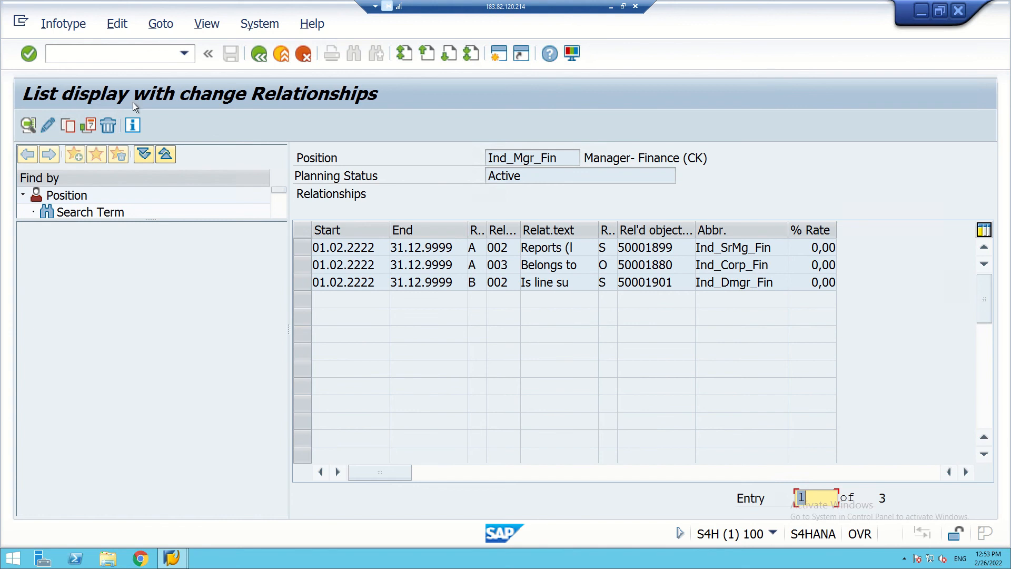
click(258, 54)
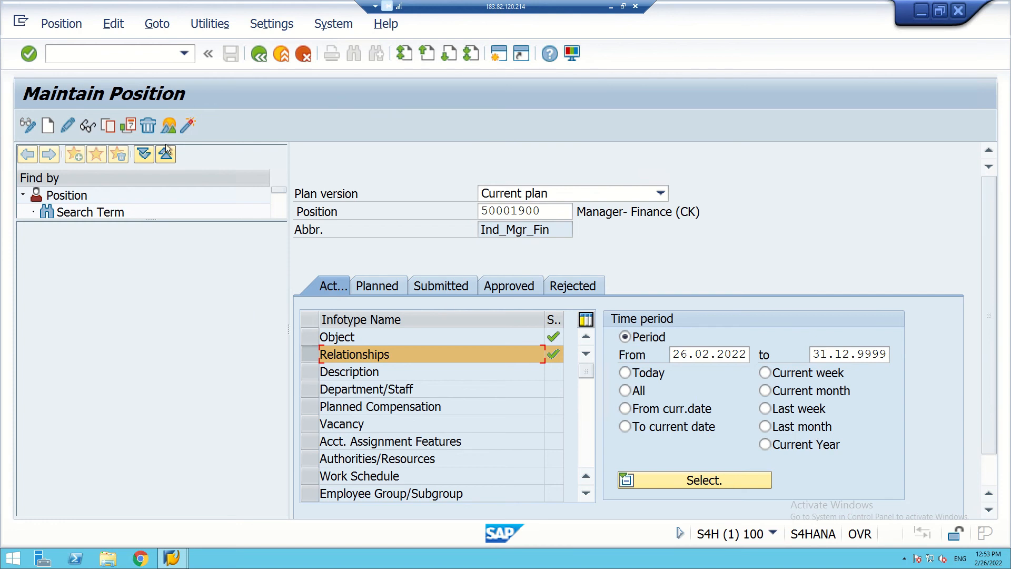
click(168, 125)
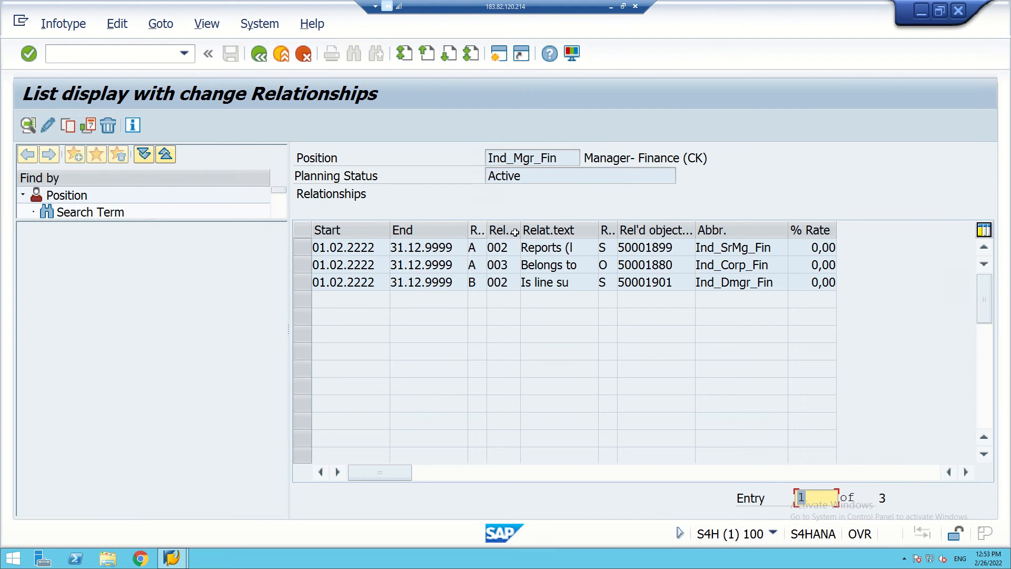
click(259, 54)
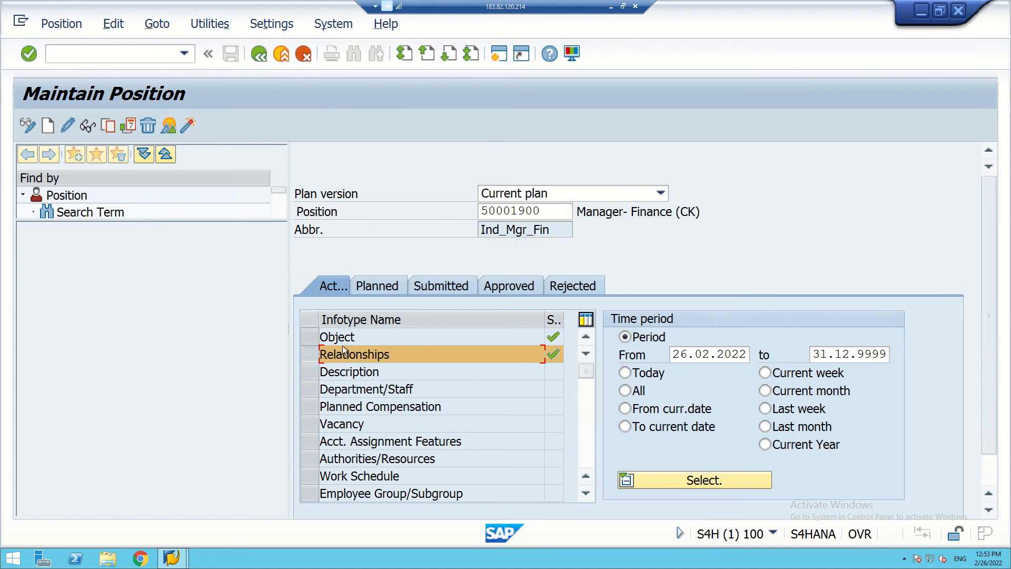
click(169, 129)
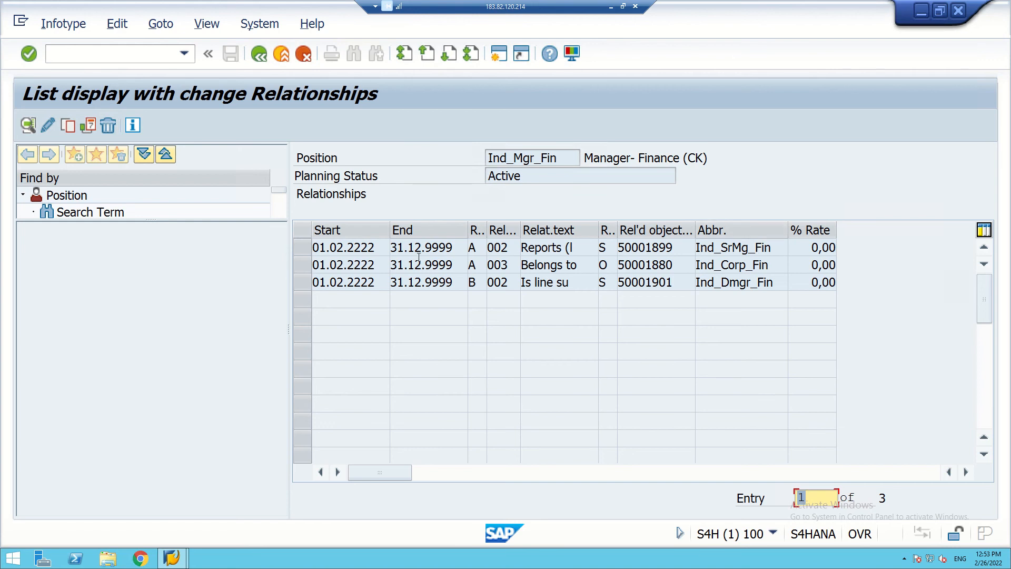
Copy the Manager- Finance position's A 002 reporting relationship to Ind_SrMg_Fin and set the copy's valid-from date to 01.03.2222.
click(303, 247)
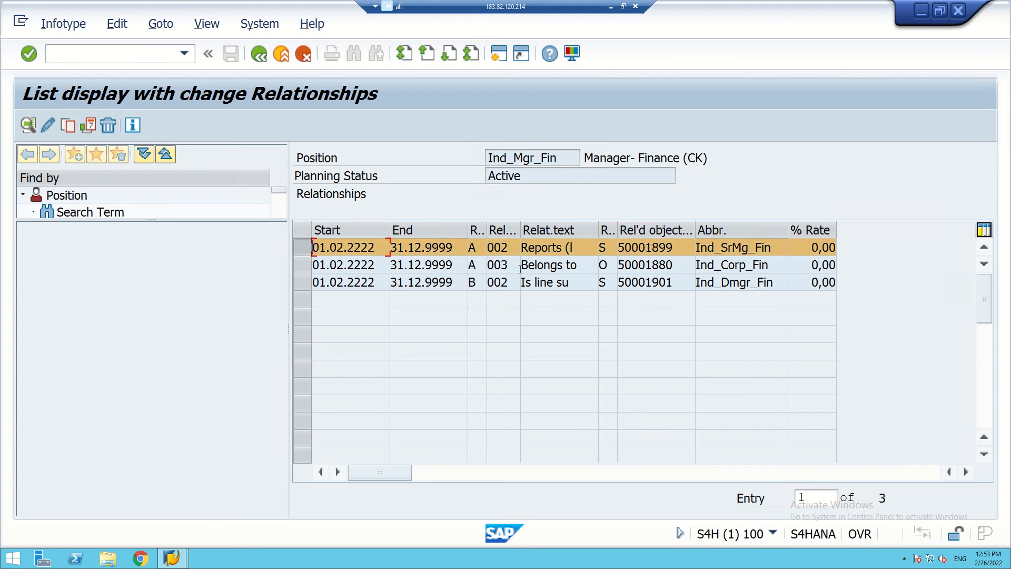
click(64, 125)
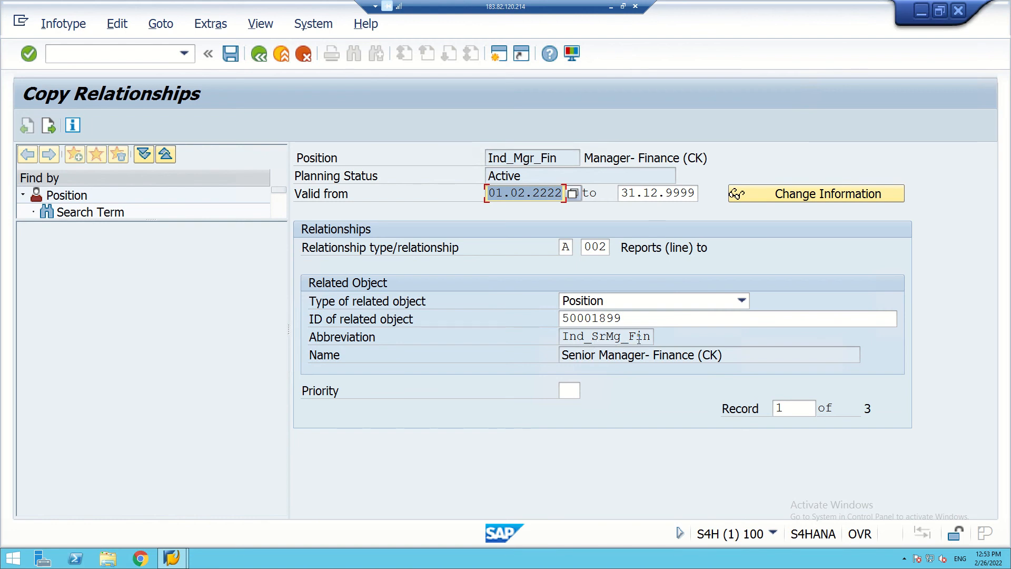
click(623, 319)
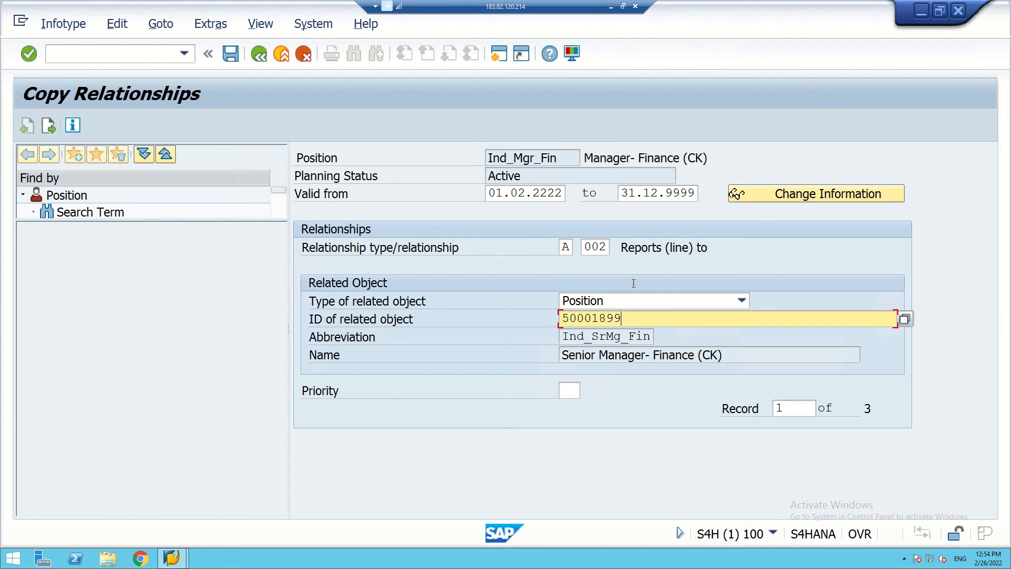
click(501, 194)
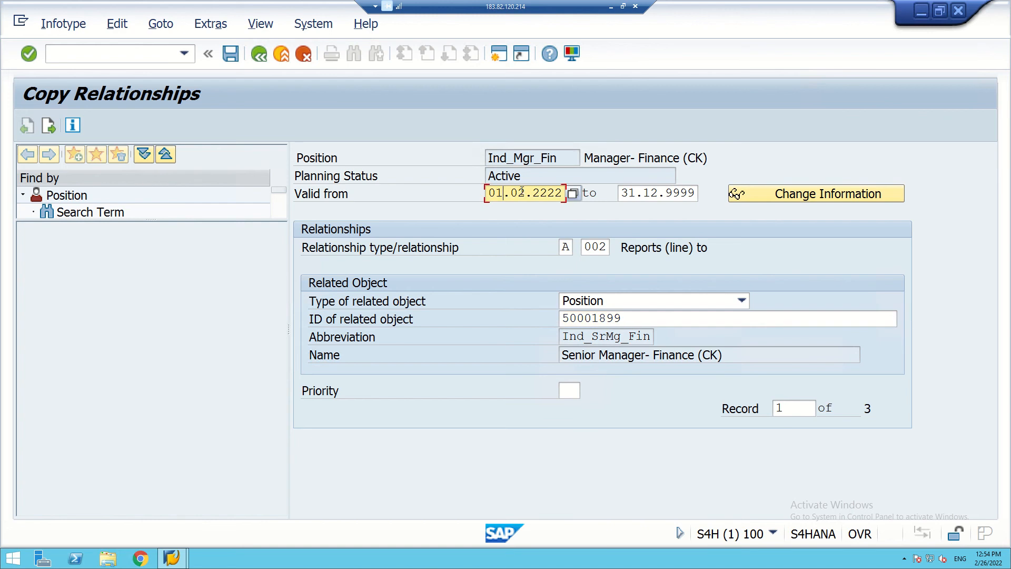
key(BackSpace)
text(1)
key(Delete)
text(3)
Set the related object of the copied relationship to position 50001898 and save it, accepting delimitation of the previous record.
click(624, 319)
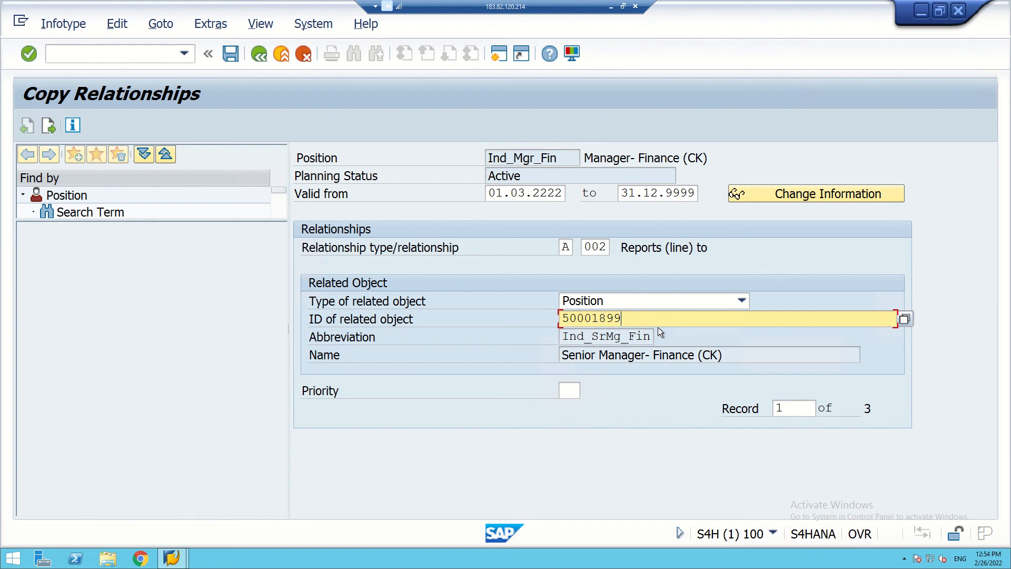
key(BackSpace)
text(9)
key(BackSpace)
text(8)
click(231, 53)
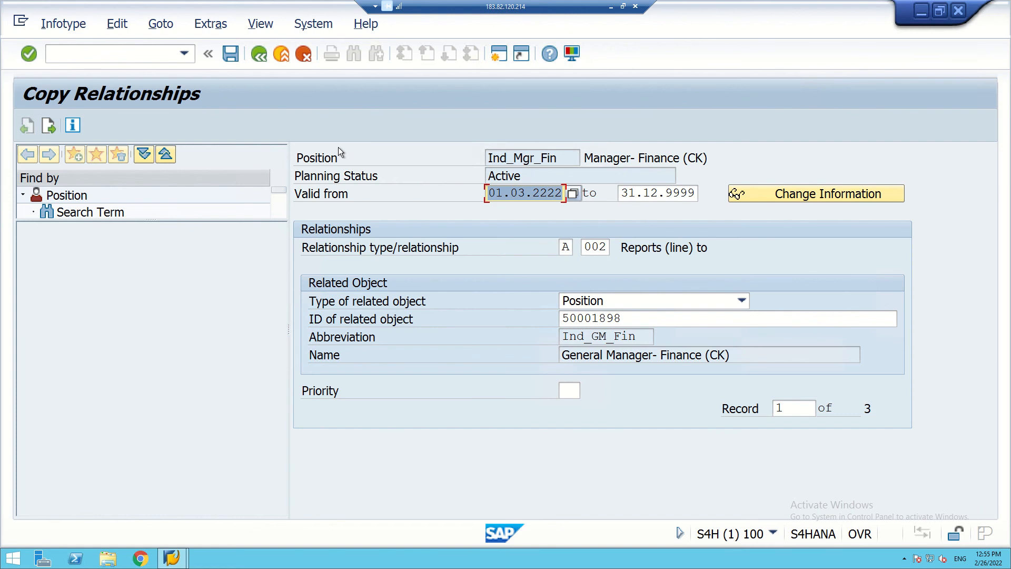
click(231, 51)
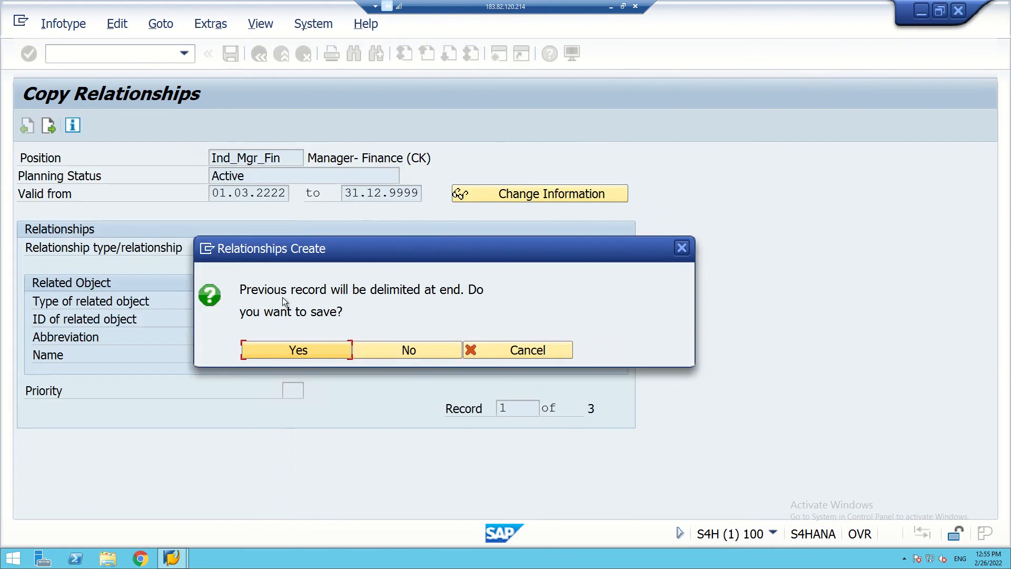
click(311, 349)
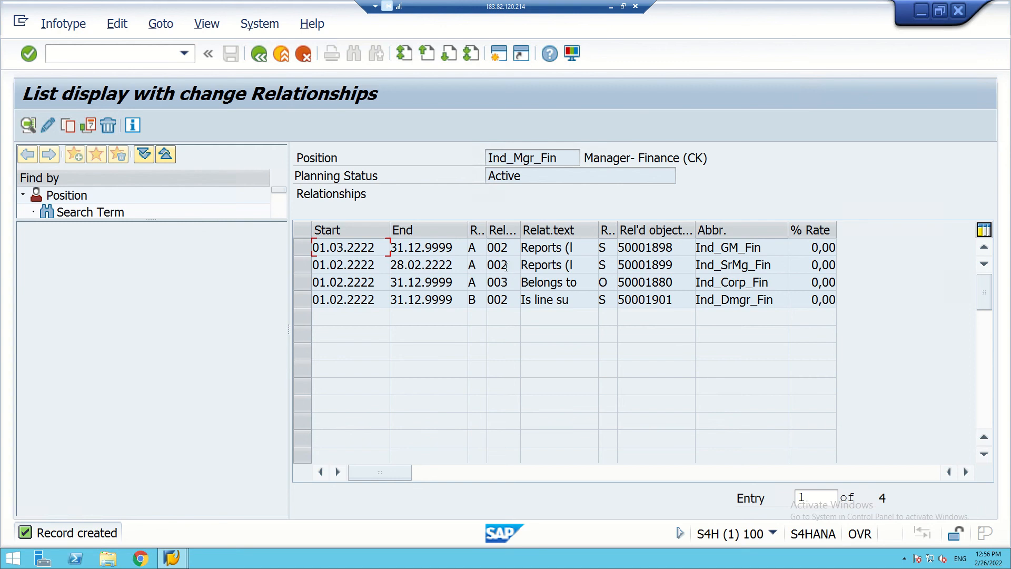
Reopen the relationship overview, copy the A 002 record for Ind_GM_Fin, and set the copy's valid-from date to 01.04.2222.
click(259, 58)
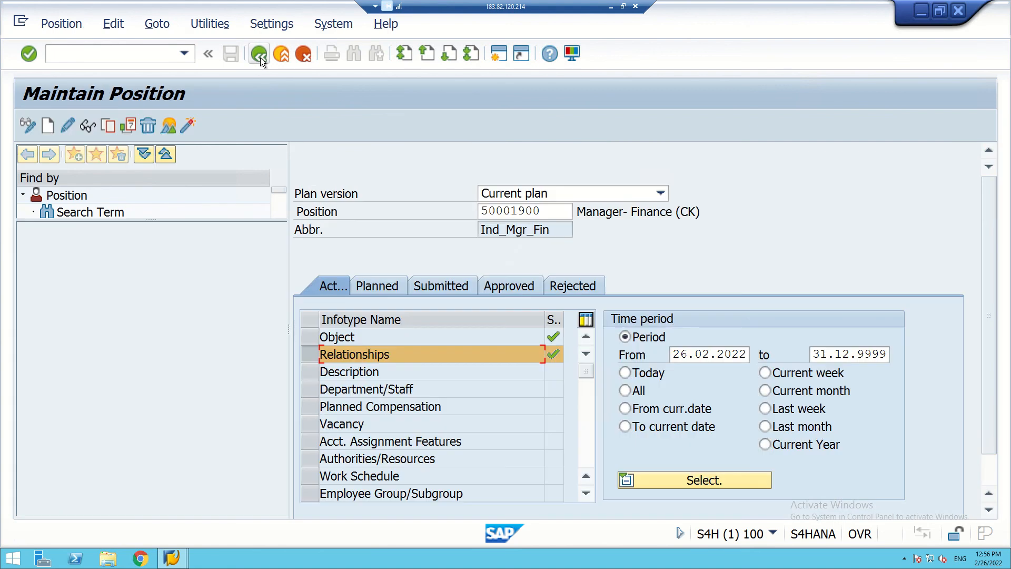
click(170, 125)
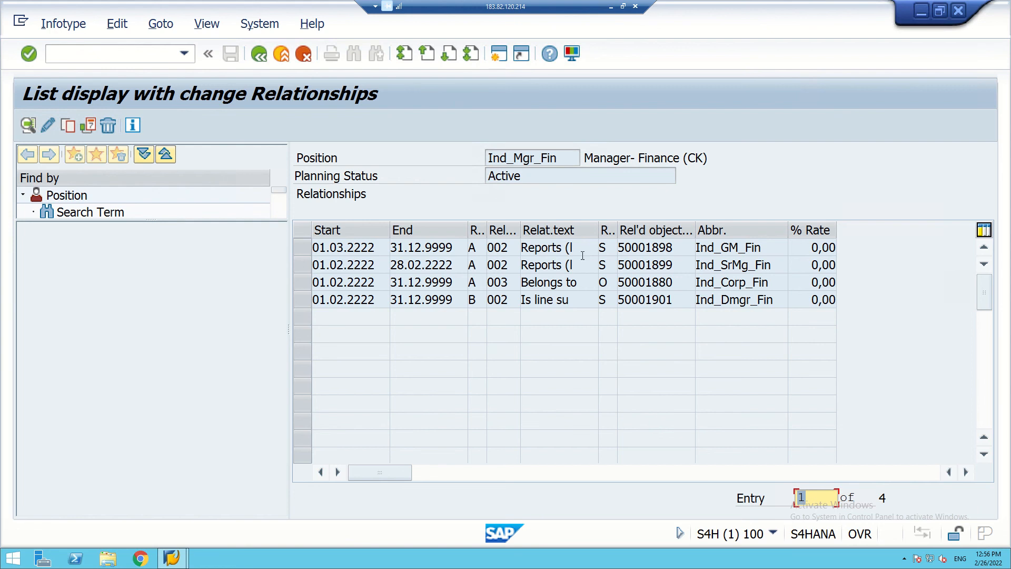
click(302, 248)
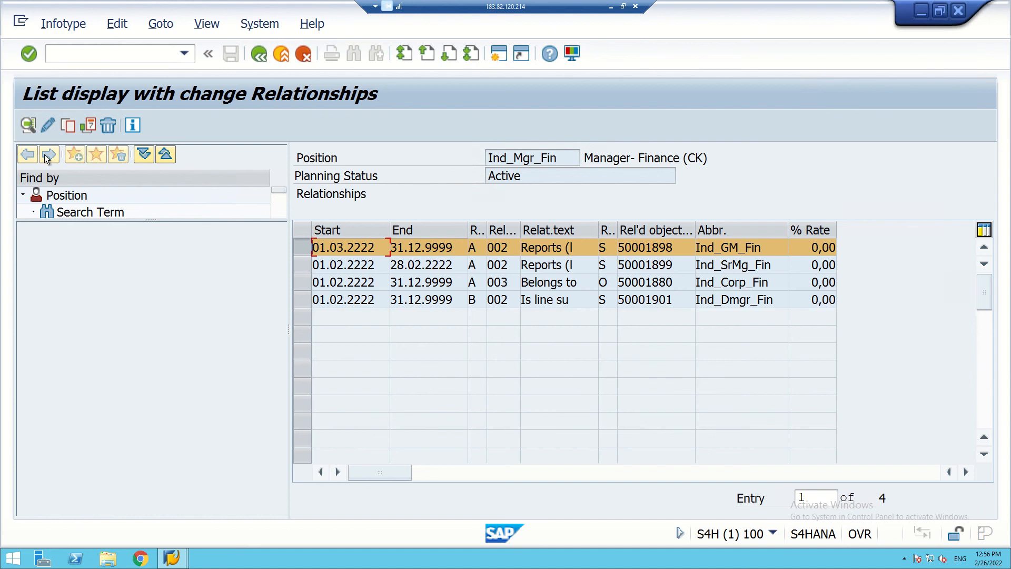
click(66, 125)
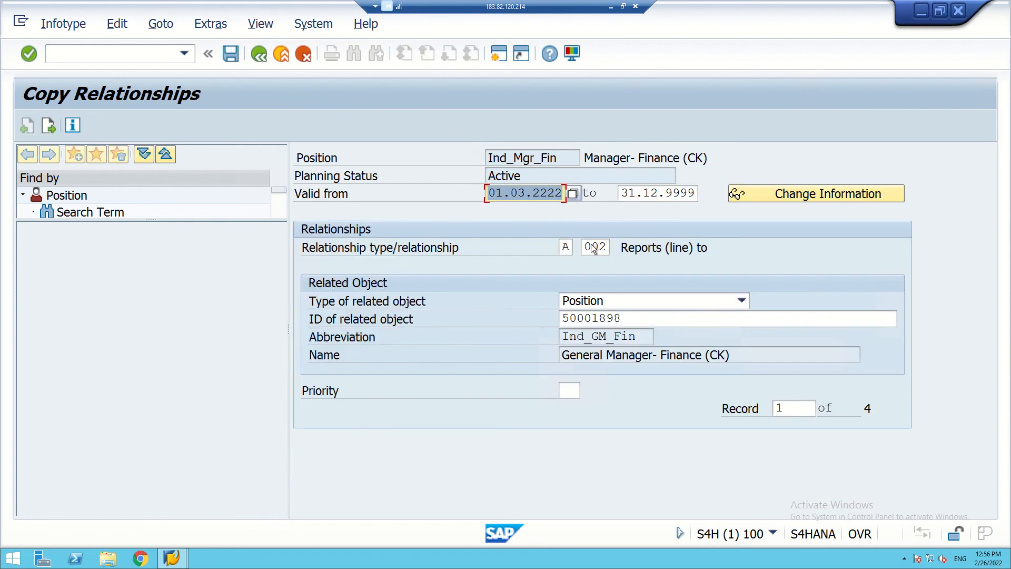
click(501, 193)
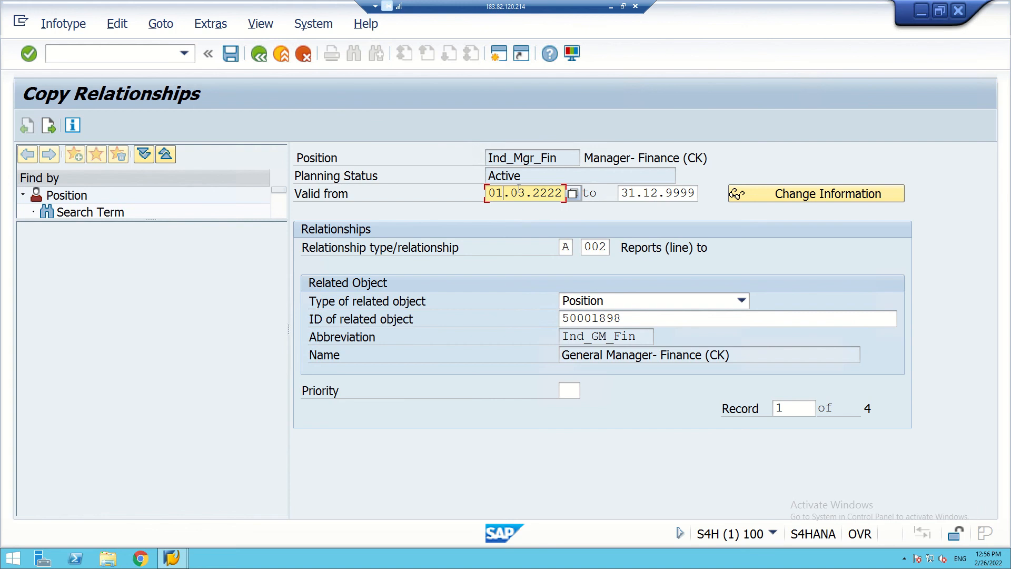
click(519, 190)
key(Delete)
text(4)
Set the related object of this copied relationship to position 50001899 and save it, accepting delimitation of the previous record.
click(628, 321)
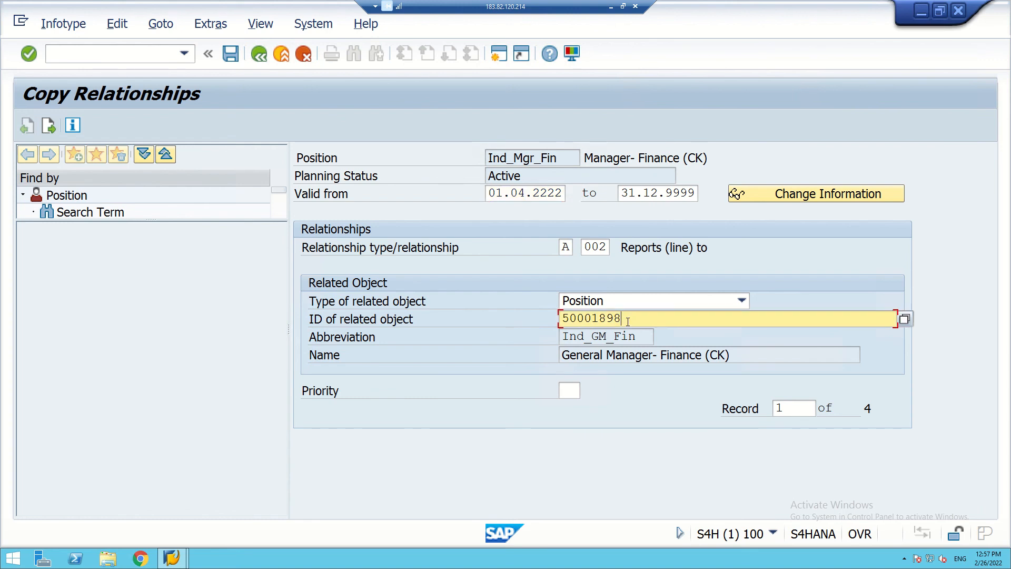
key(BackSpace)
text(9)
key(Return)
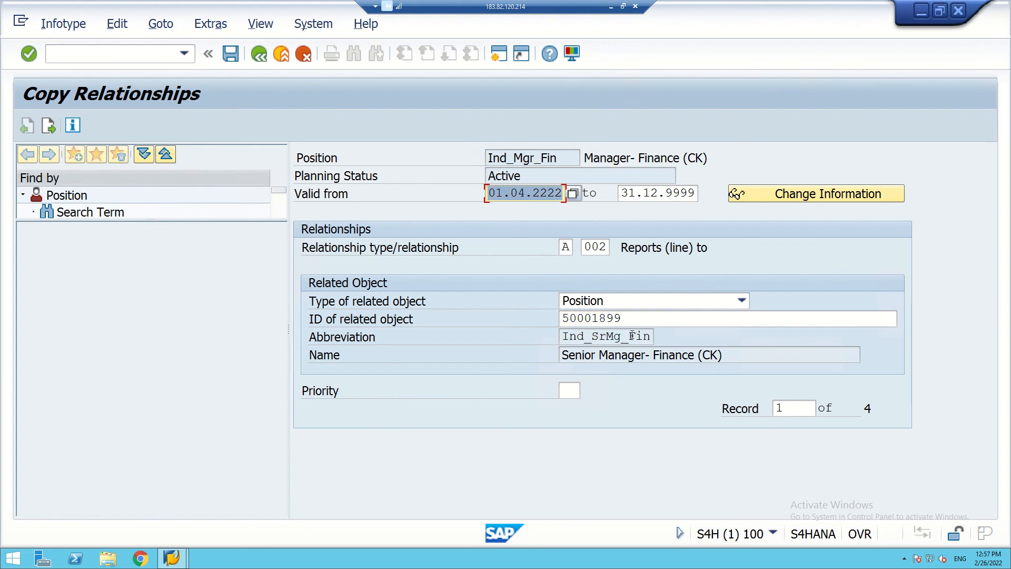
click(230, 55)
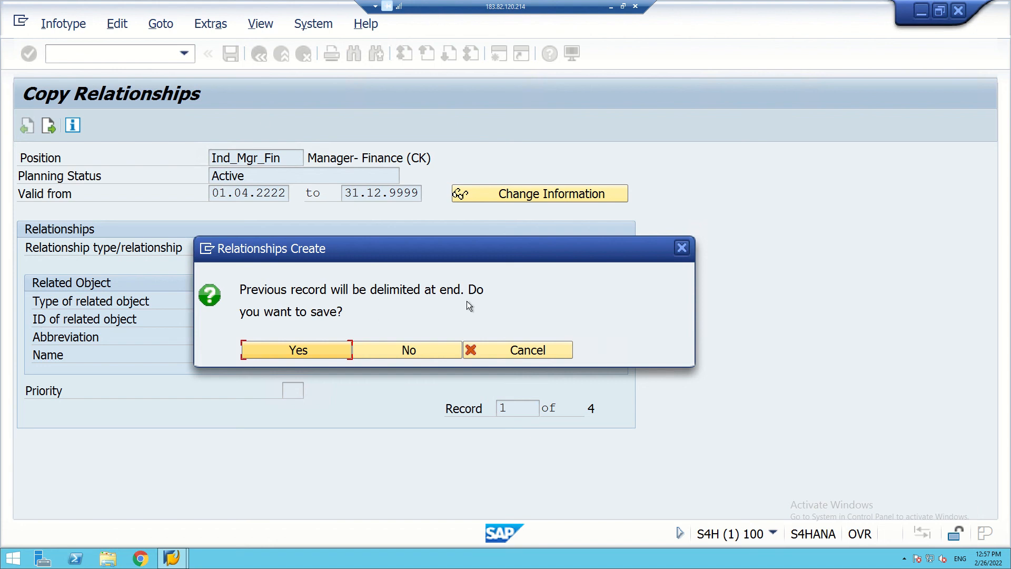
click(305, 353)
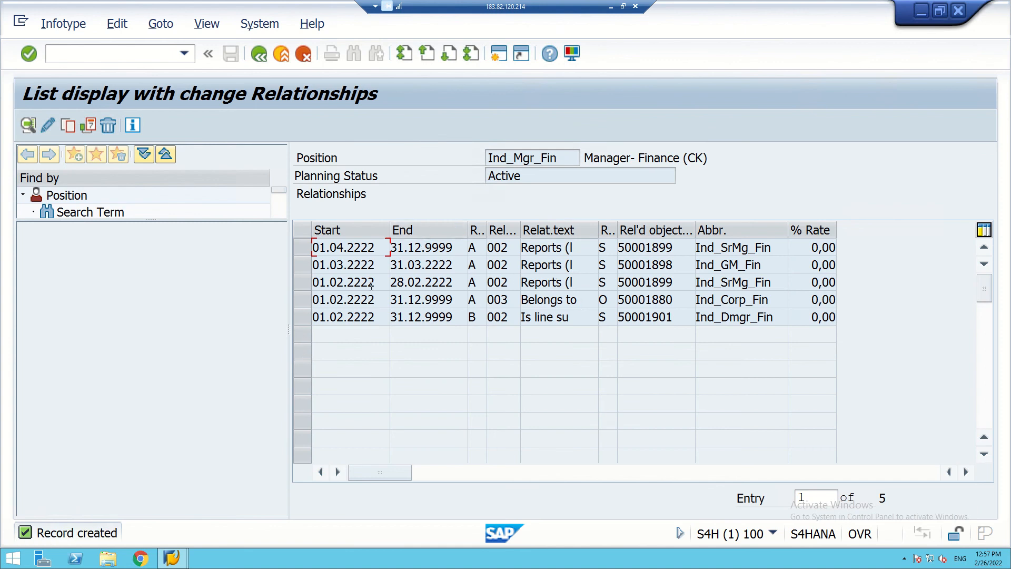
Leave the relationship overview and position maintenance, returning to SAP Easy Access.
click(303, 248)
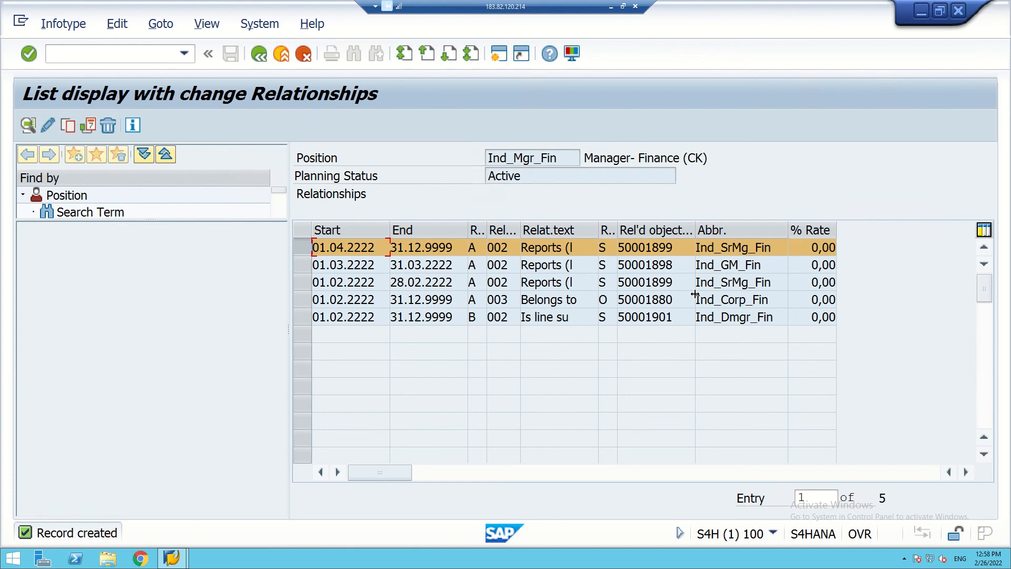
click(258, 52)
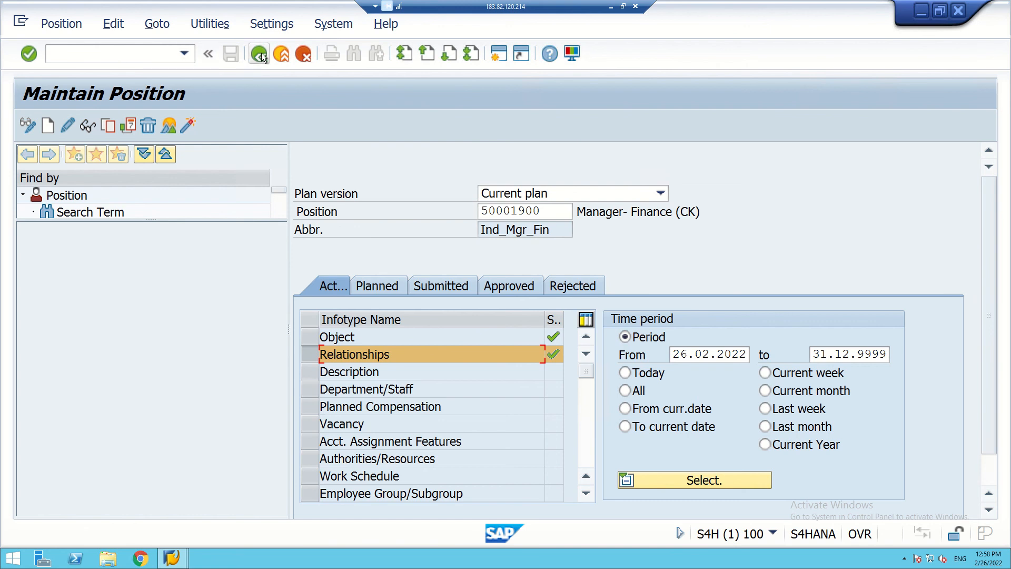
click(337, 134)
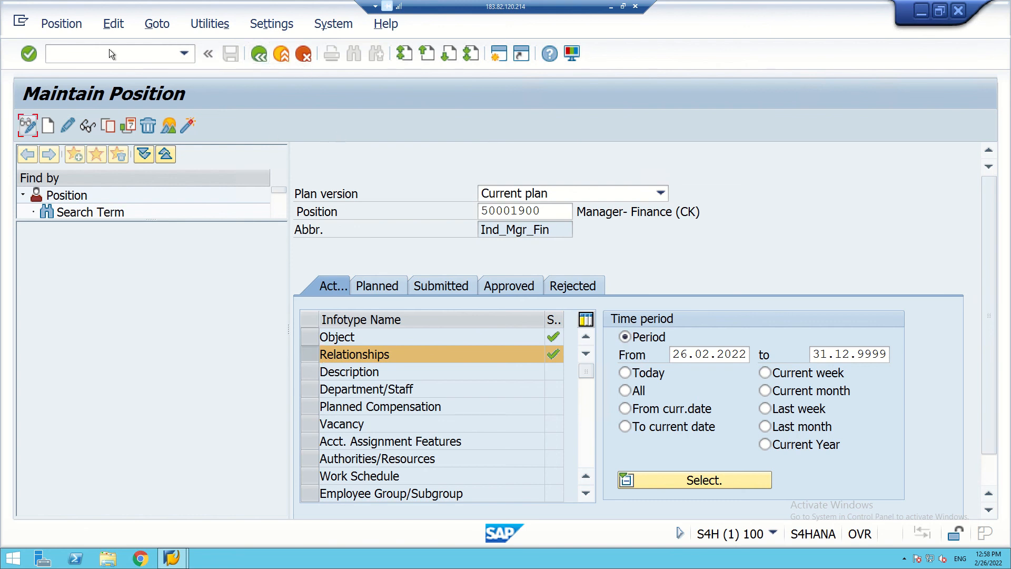
click(259, 53)
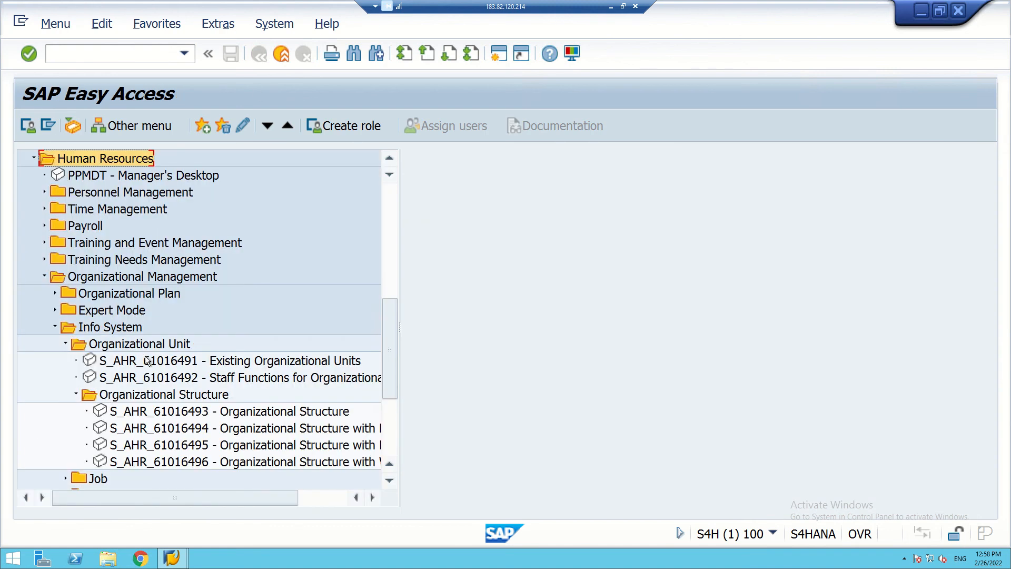
Run the Organizational Structure report S_AHR_61016493 from Organizational Management's Info System for organizational unit 50001877.
click(45, 276)
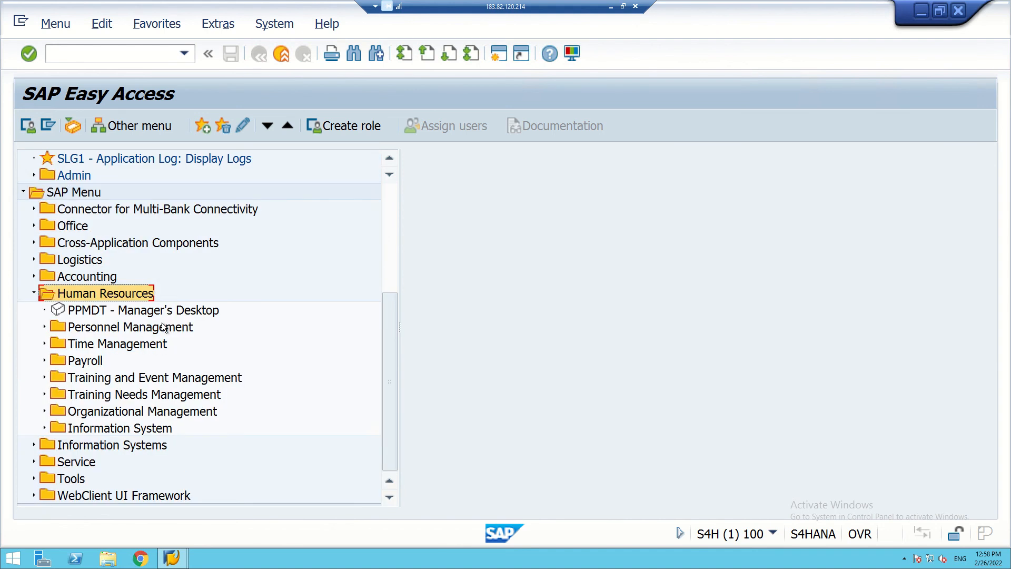
click(44, 411)
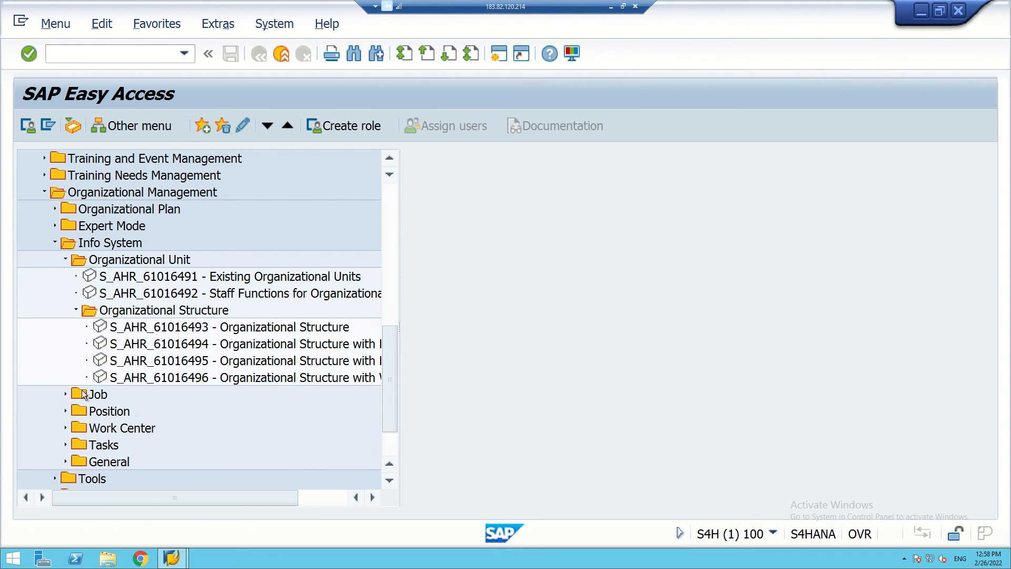
double_click(196, 328)
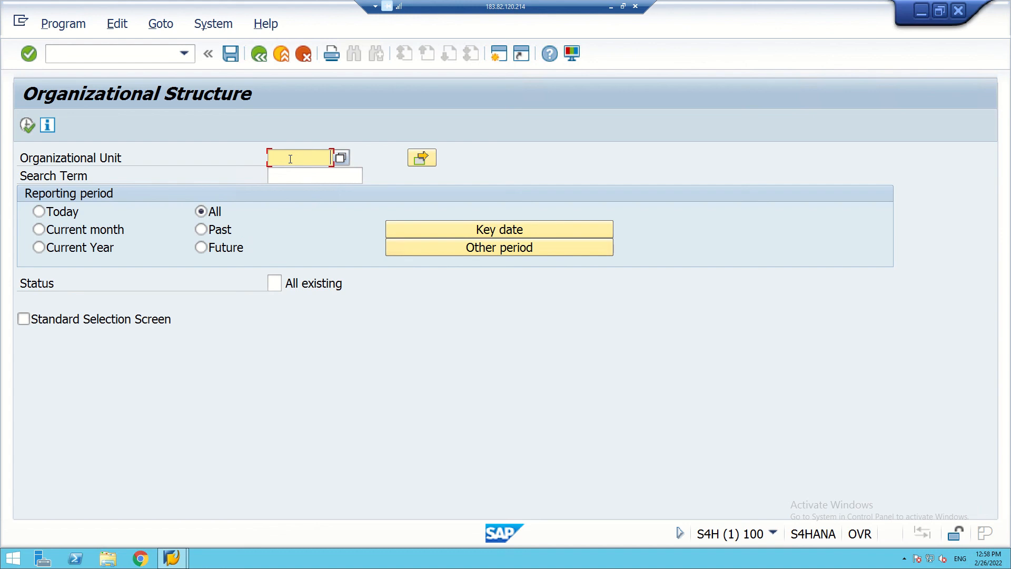
text(50001877)
click(27, 126)
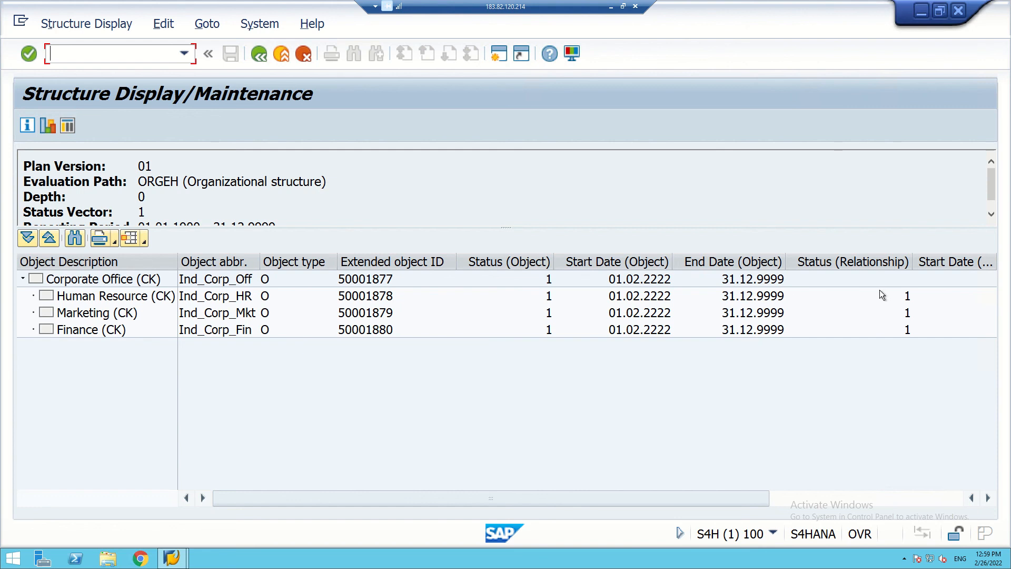
Examine the Corporate Office structure listing with its relationship columns, and return to the Organizational Management entries in SAP Easy Access.
drag(743, 499, 968, 568)
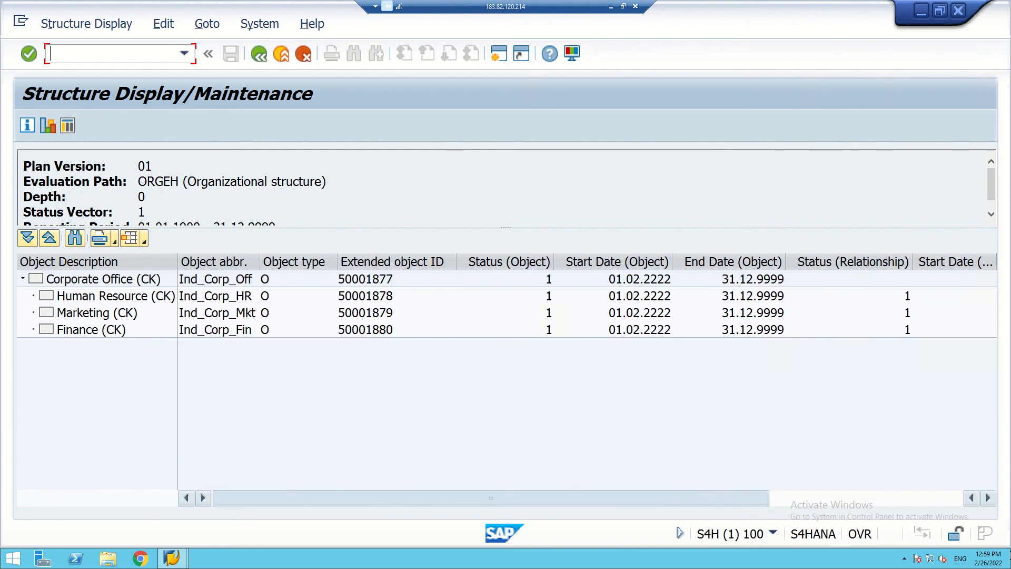
drag(738, 501, 981, 523)
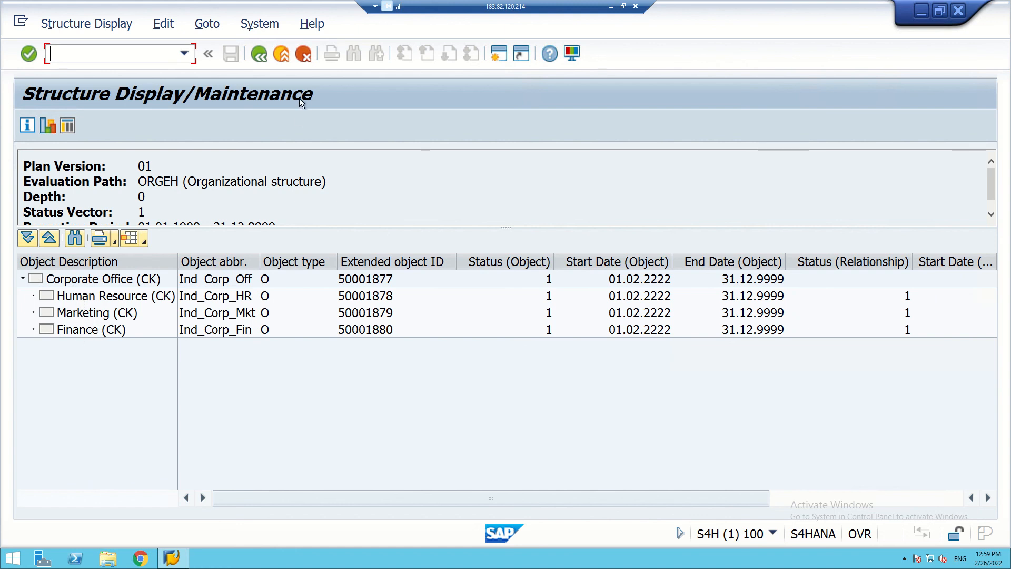
click(260, 54)
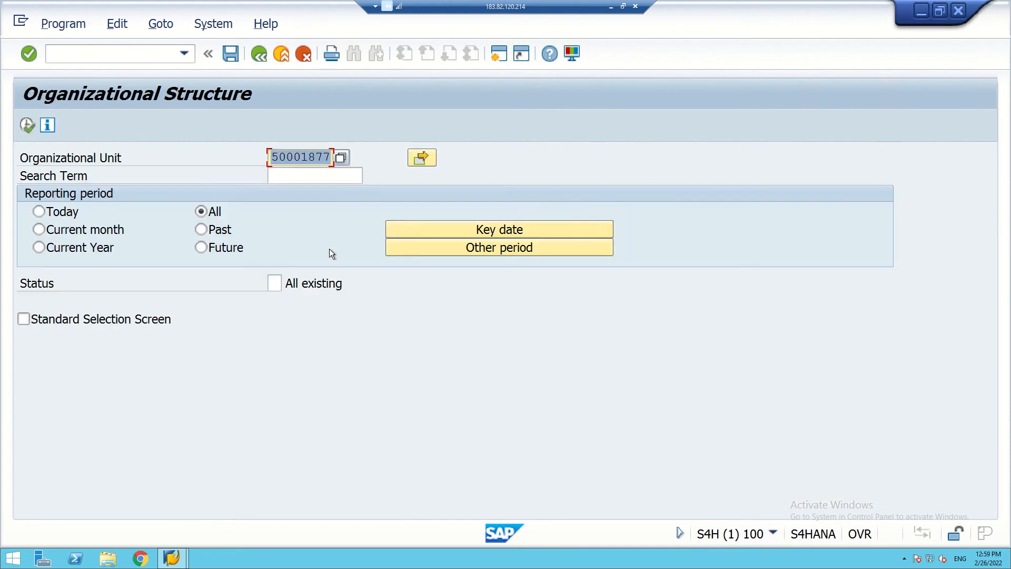
click(260, 56)
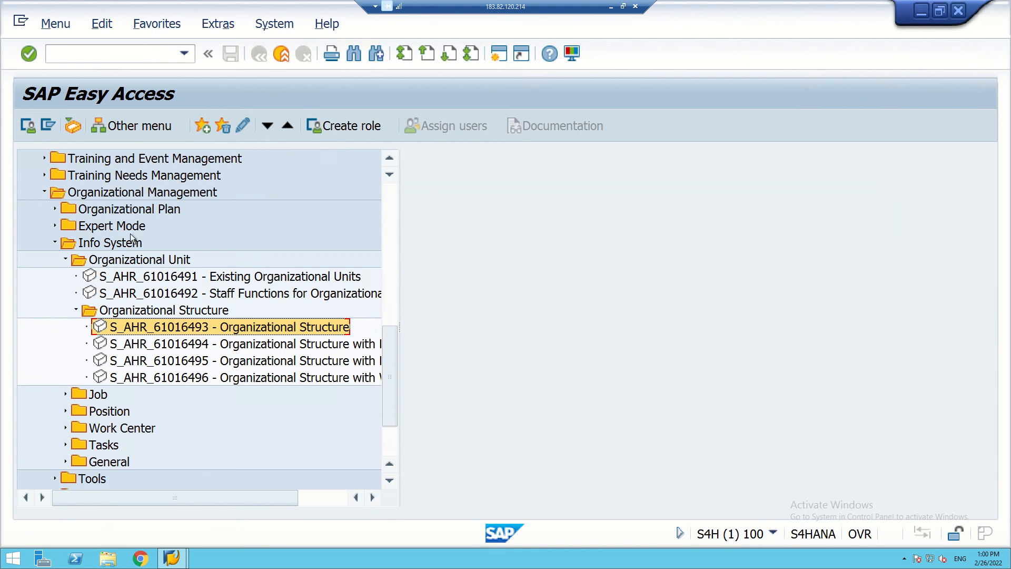
scroll(76, 214, up, 2)
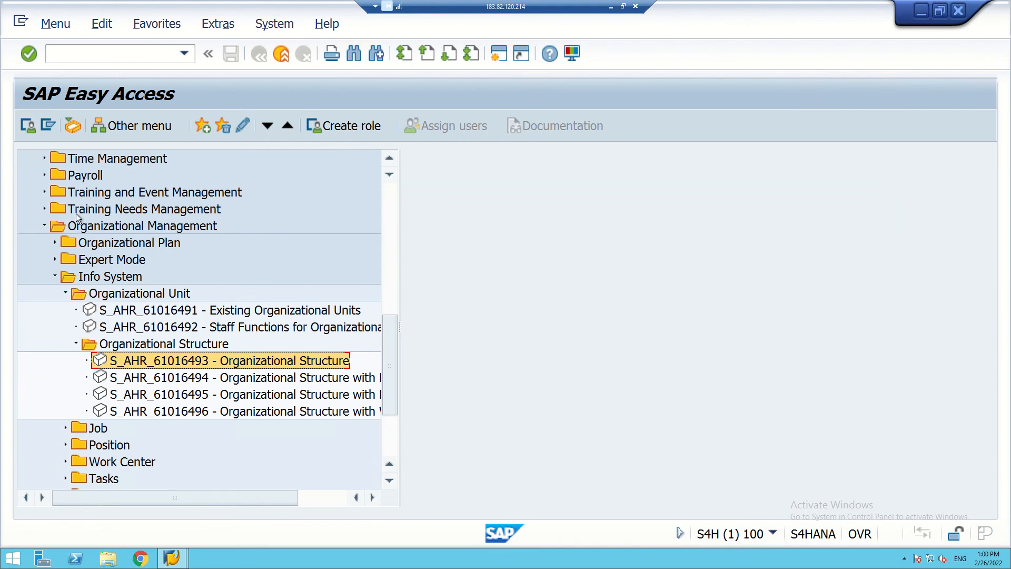
Run the Organizational Structure with Positions report S_AHR_61016494 from Organizational Management's Info System for organizational unit 50001877.
scroll(75, 213, up, 4)
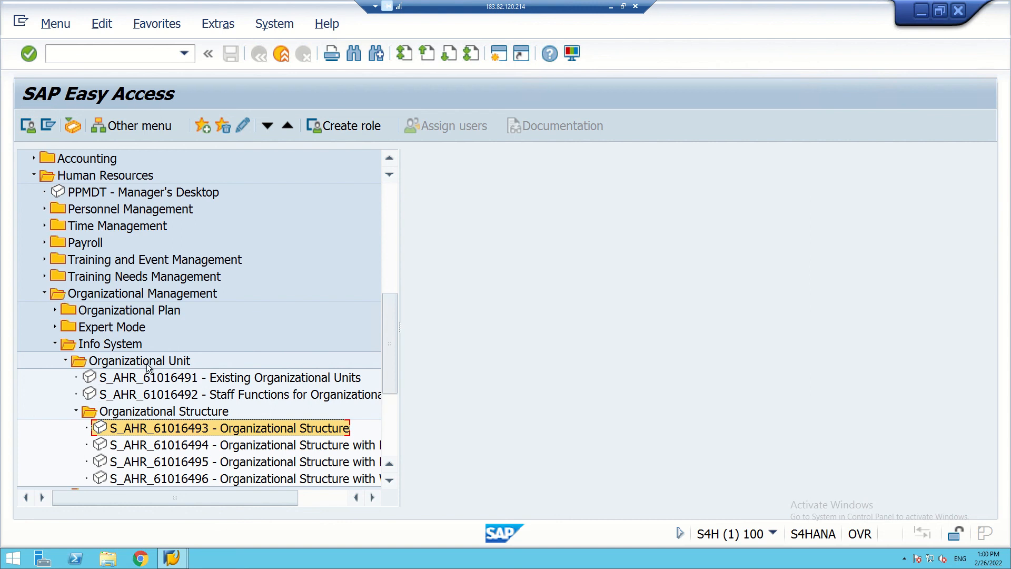
scroll(167, 384, down, 2)
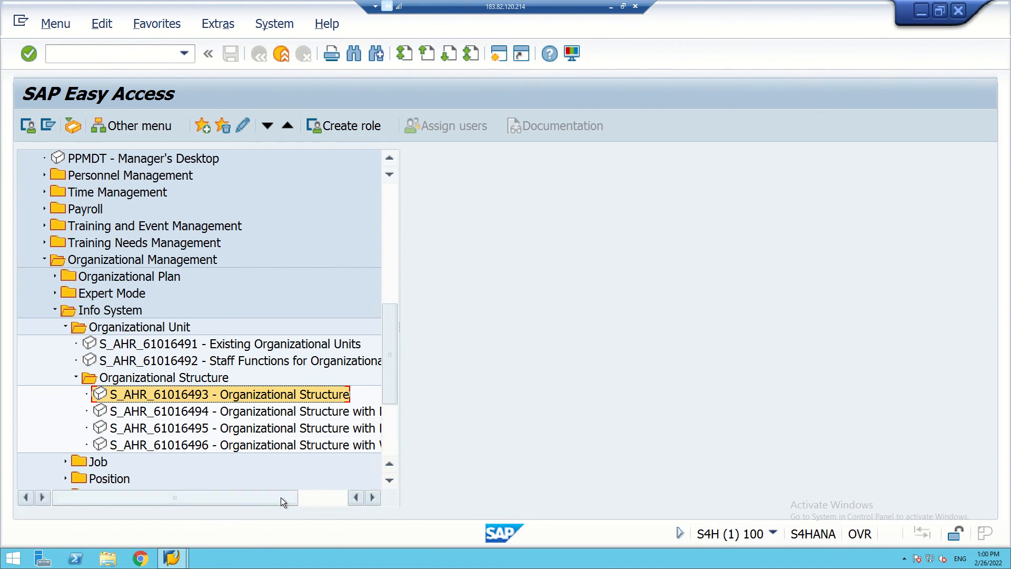
mouse_move(283, 500)
mouse_down()
mouse_move(340, 501)
mouse_move(235, 496)
mouse_move(282, 498)
mouse_up()
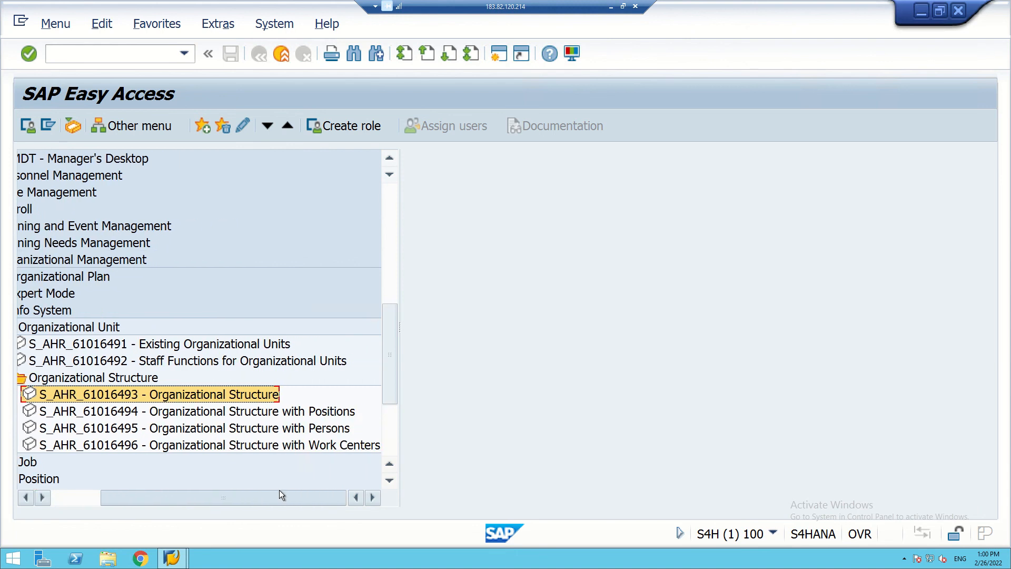
double_click(203, 415)
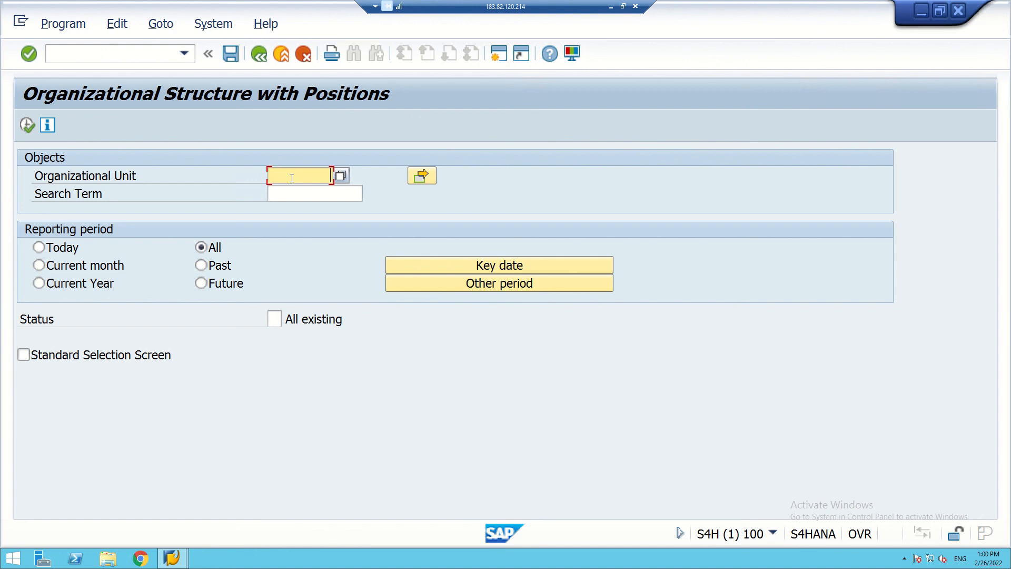
text(50001877)
double_click(322, 175)
click(27, 127)
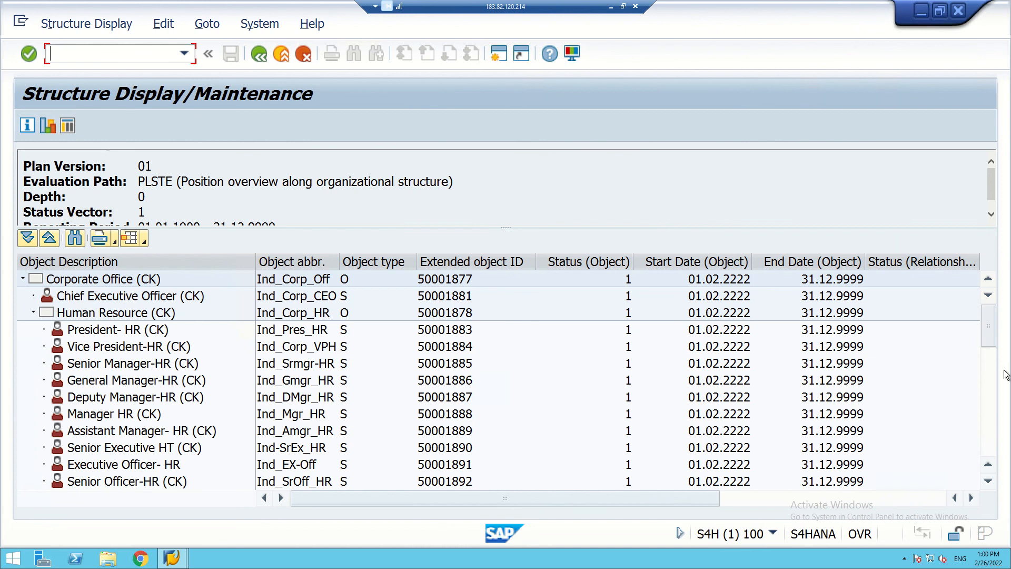
Examine the positions listed under Corporate Office and its Human Resource unit, down to the start of the Marketing unit.
drag(989, 331, 991, 295)
click(328, 330)
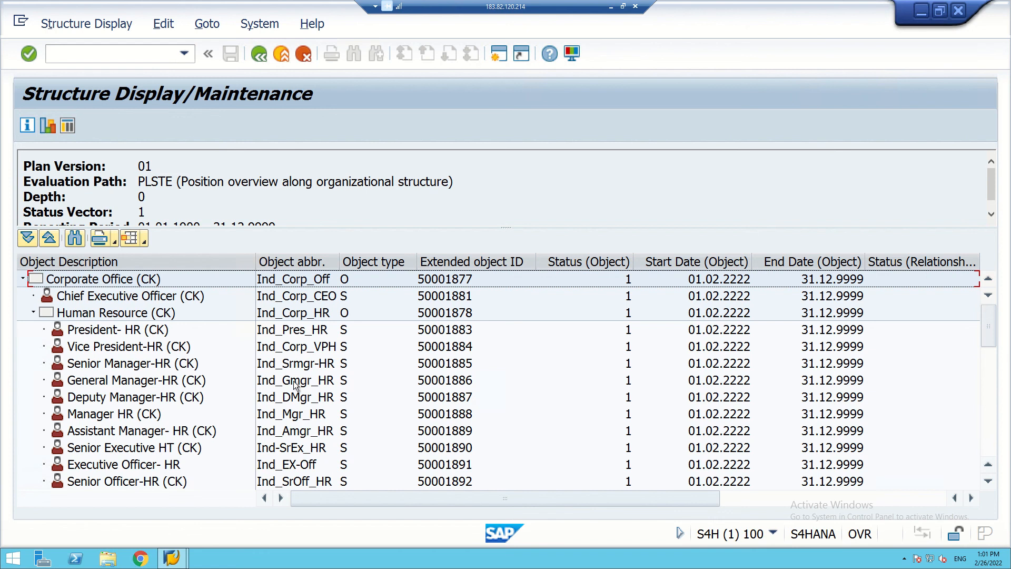
scroll(293, 381, down, 3)
scroll(292, 381, down, 3)
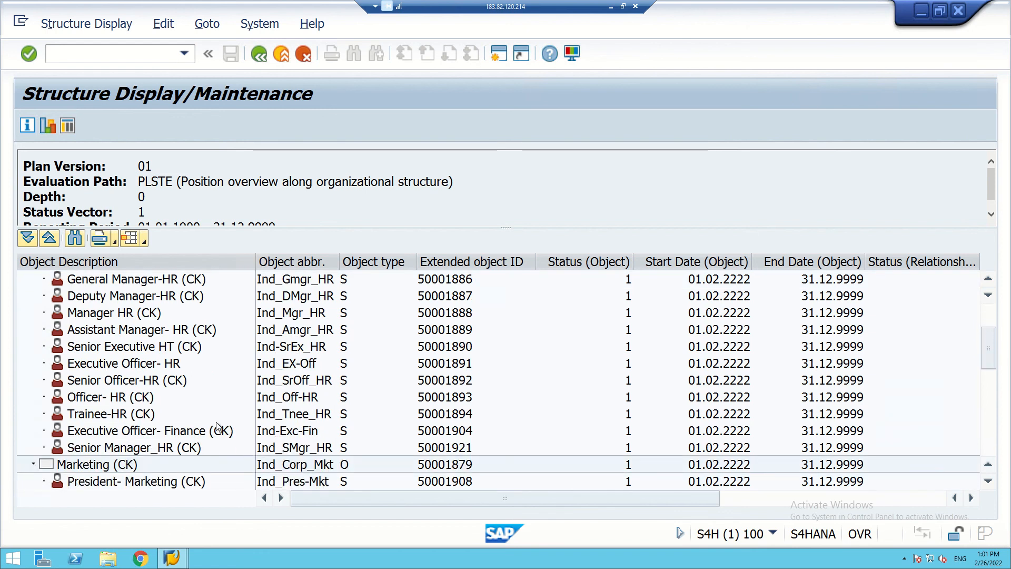
scroll(219, 425, up, 4)
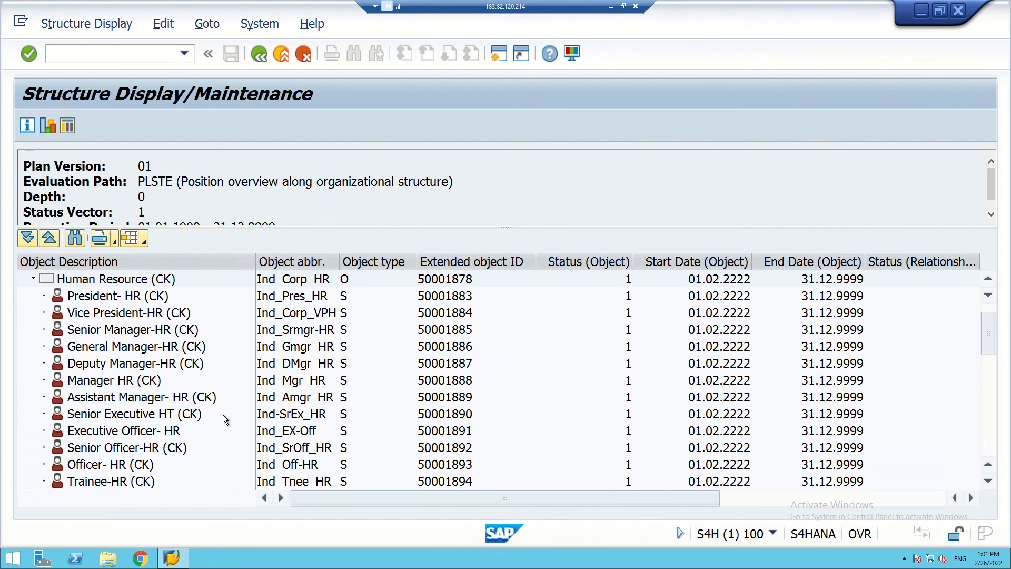
scroll(222, 415, up, 2)
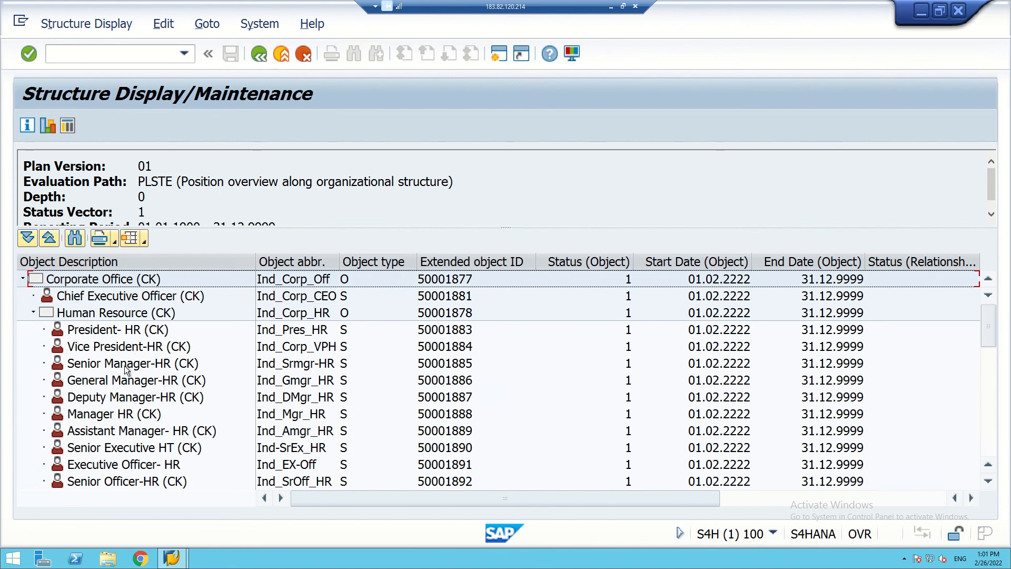
scroll(125, 380, down, 1)
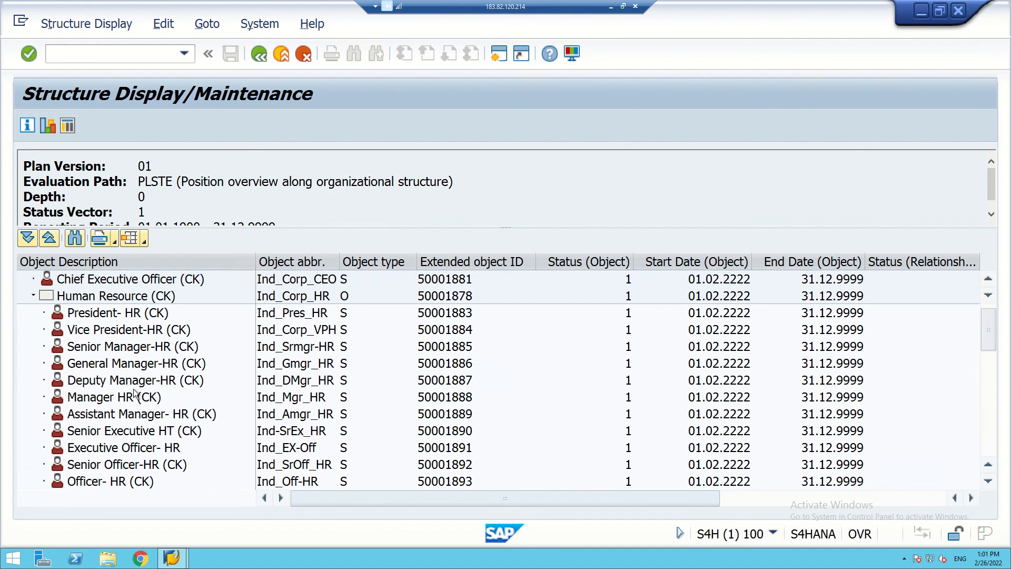
scroll(114, 416, down, 1)
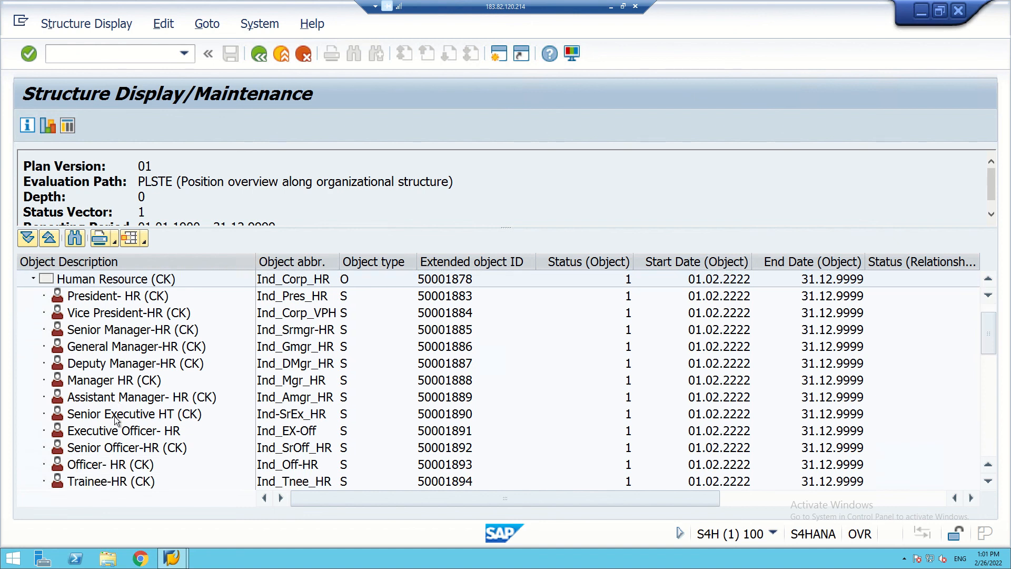
scroll(115, 417, down, 2)
scroll(114, 416, down, 1)
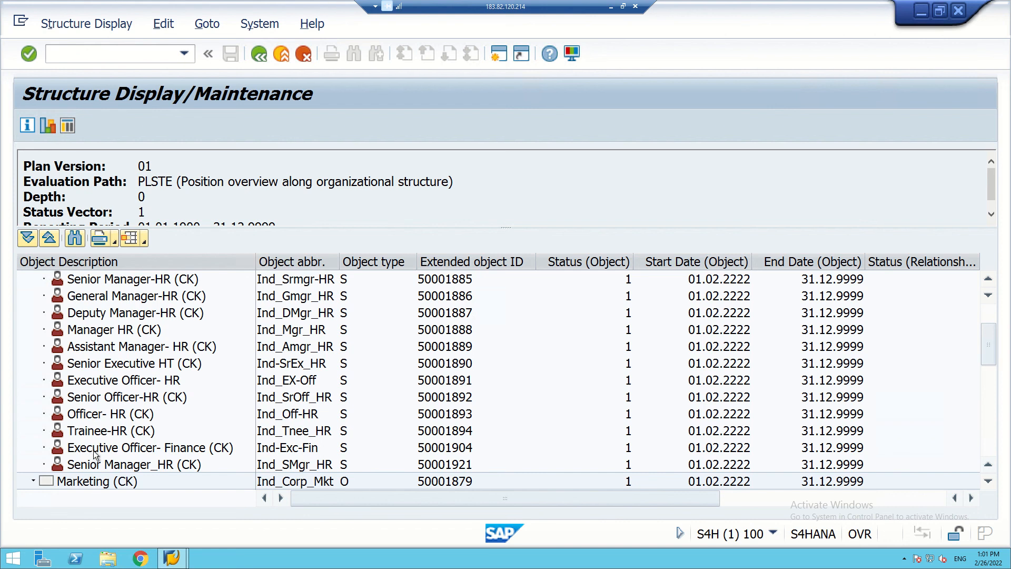
scroll(111, 447, down, 1)
scroll(112, 437, down, 2)
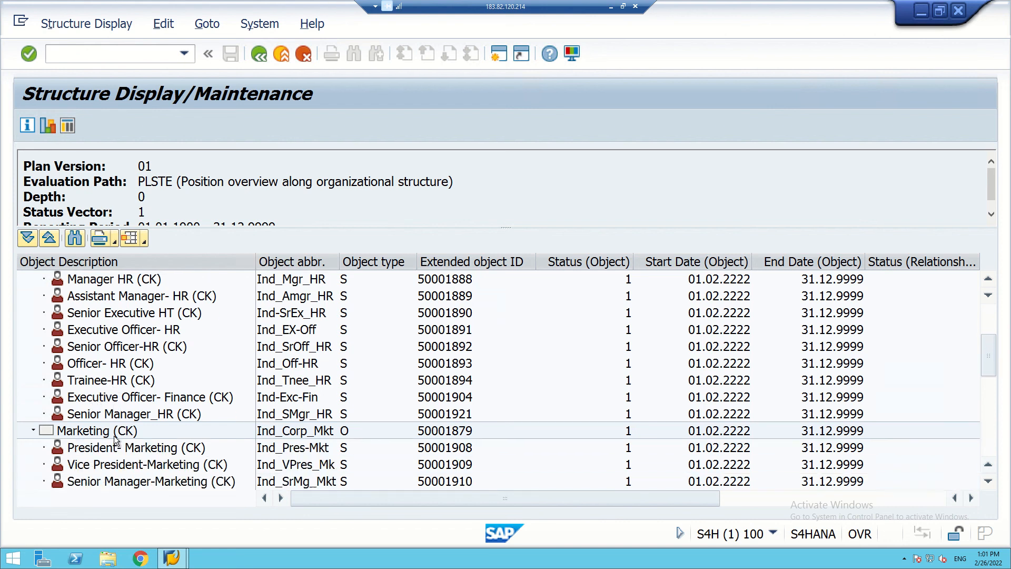
scroll(118, 438, up, 1)
scroll(117, 437, up, 1)
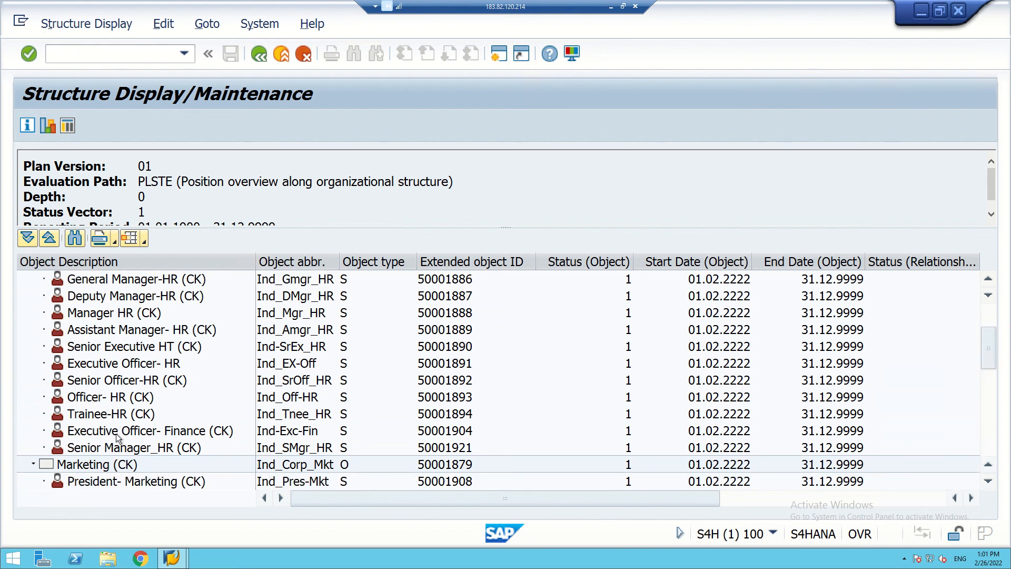
scroll(122, 436, down, 2)
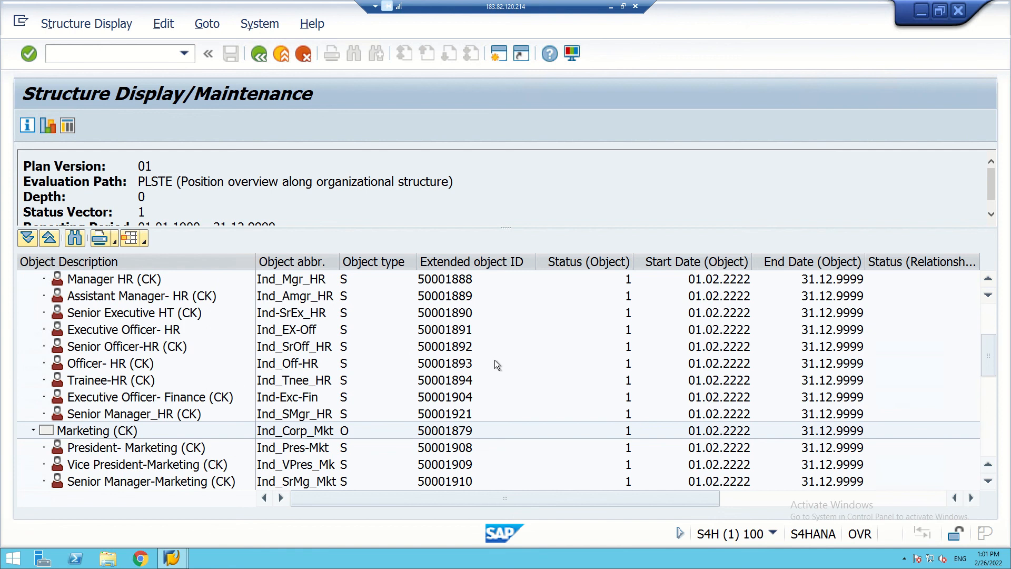
scroll(495, 362, up, 2)
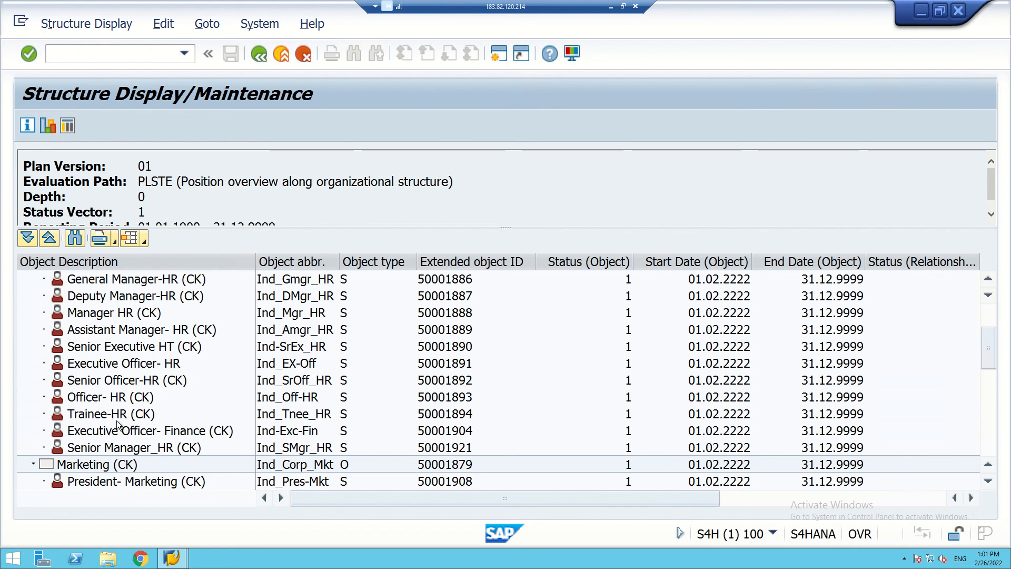
scroll(111, 429, up, 3)
scroll(117, 424, up, 1)
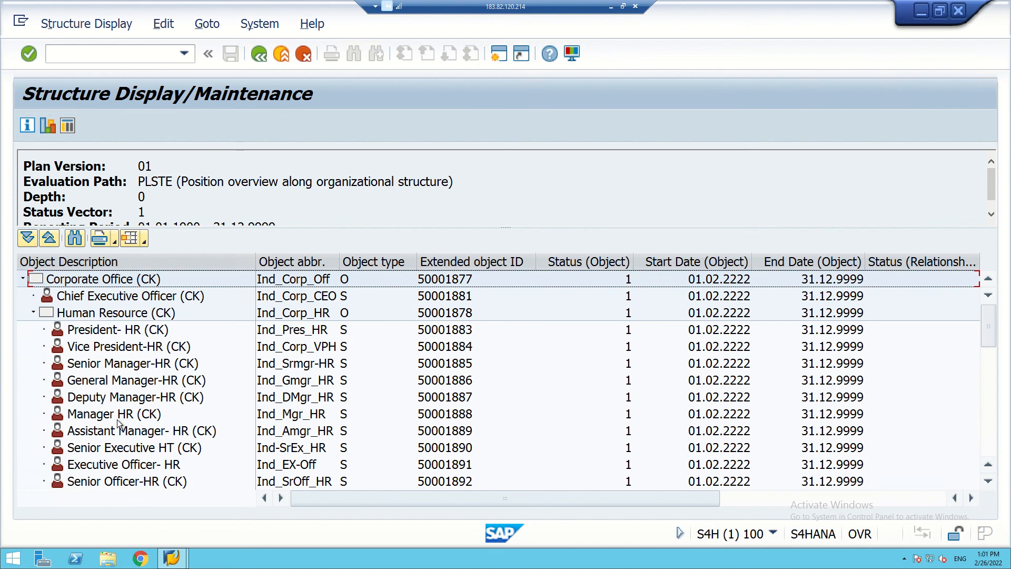
Review the position listing through the Human Resource, Marketing and Finance units, and return to the Corporate Office root.
scroll(121, 415, down, 2)
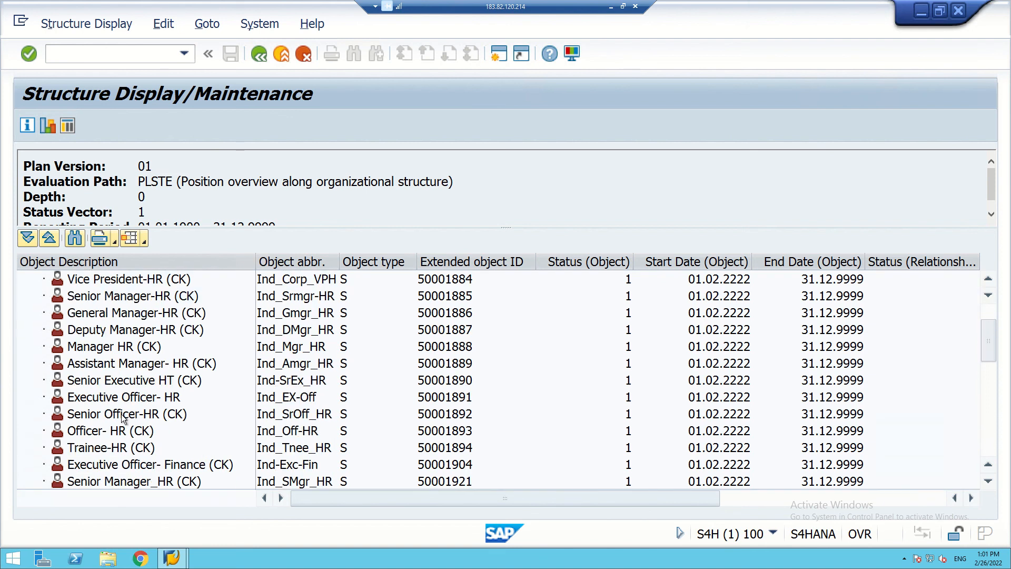
scroll(143, 433, down, 3)
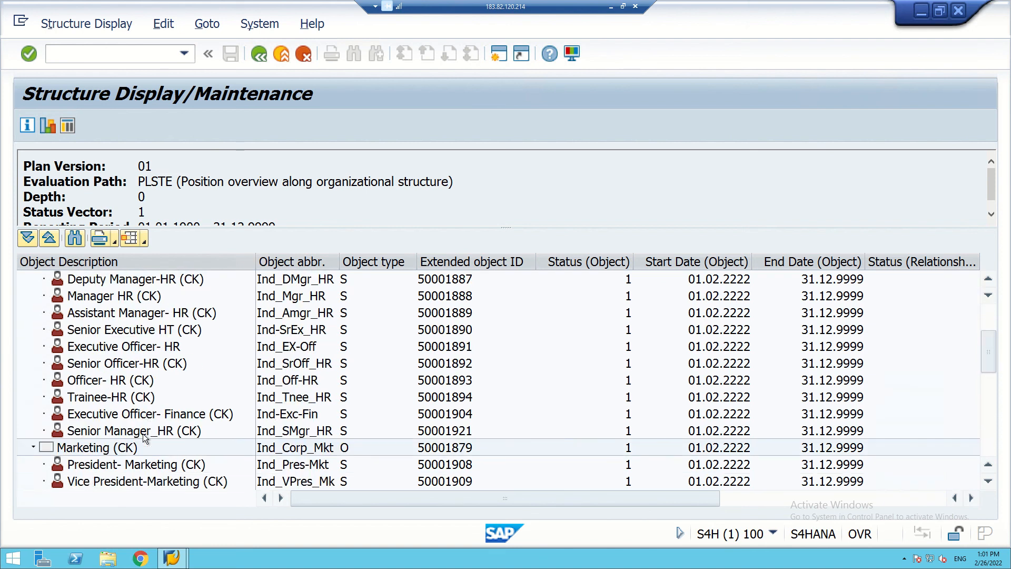
scroll(153, 450, down, 2)
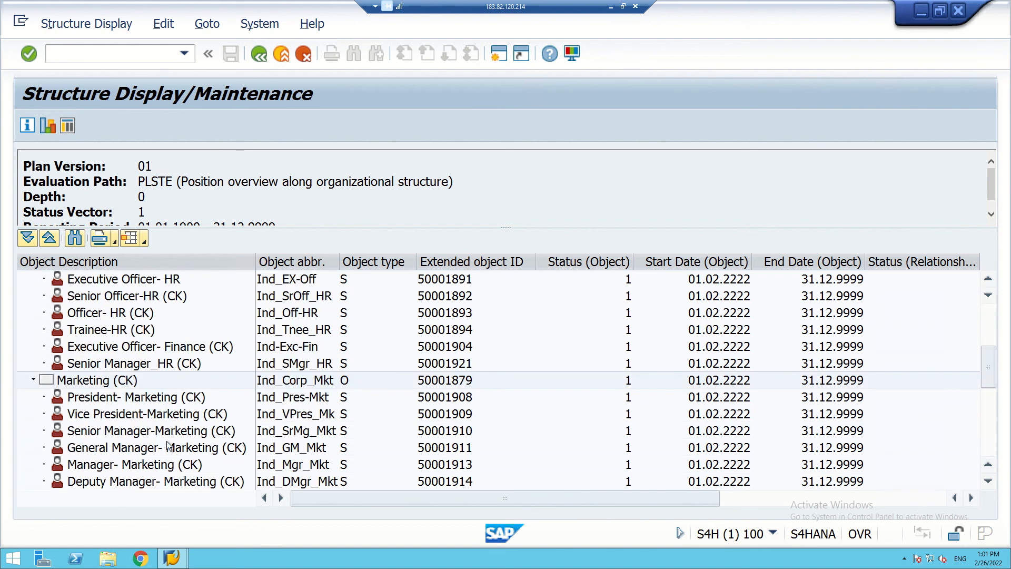
scroll(168, 443, down, 1)
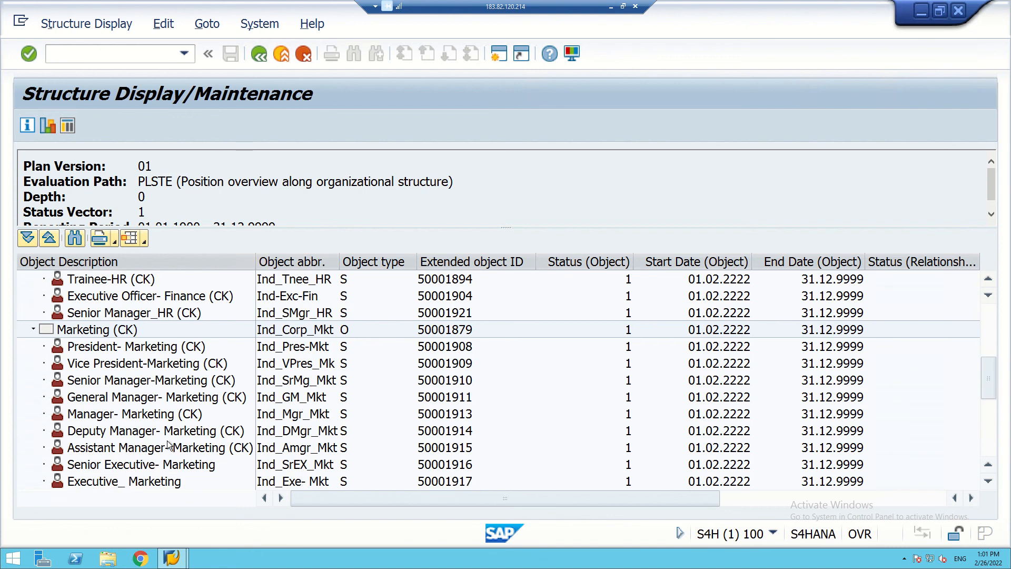
scroll(168, 442, down, 1)
scroll(178, 461, down, 1)
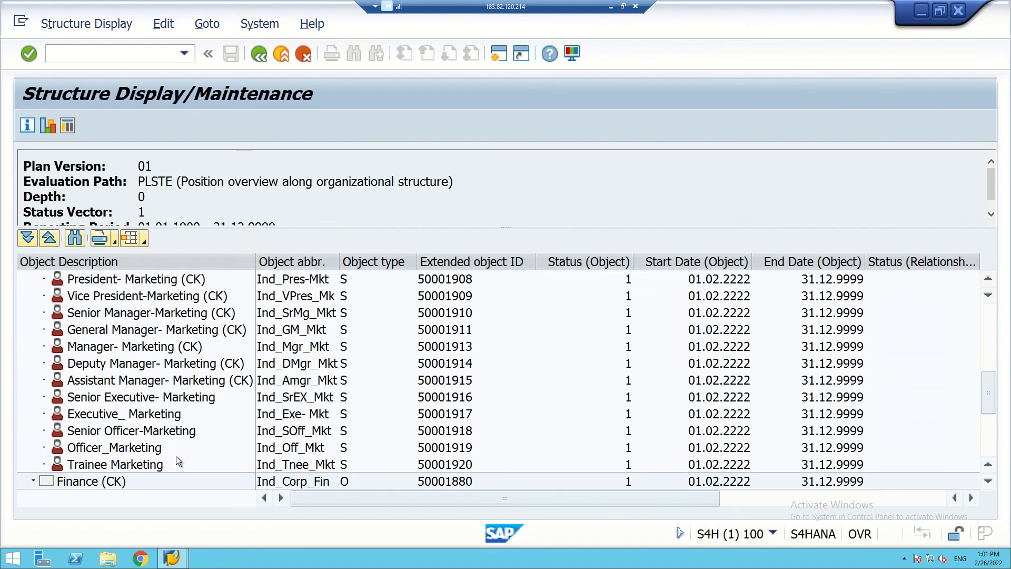
scroll(178, 462, down, 2)
scroll(178, 461, down, 3)
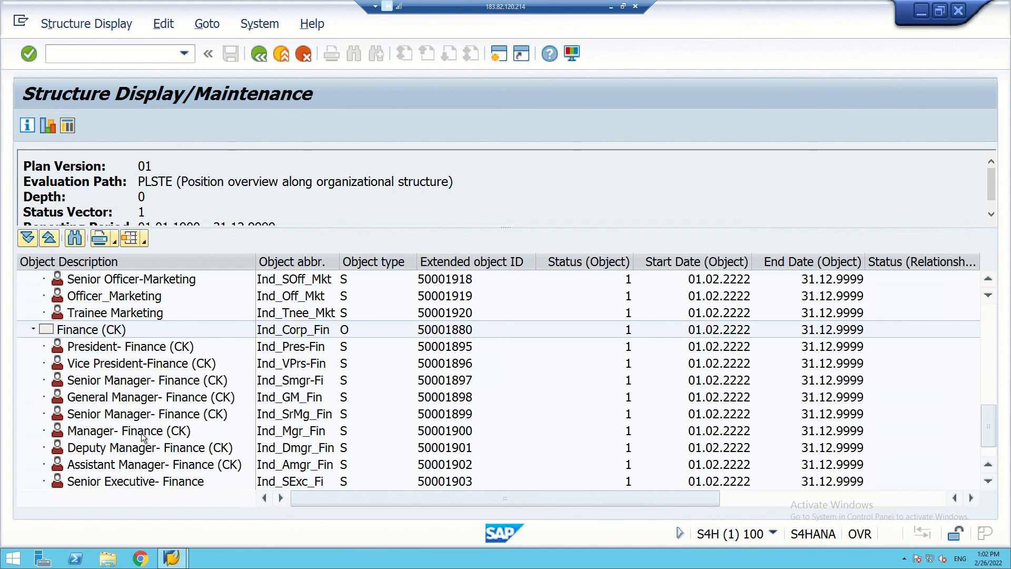
scroll(153, 441, down, 3)
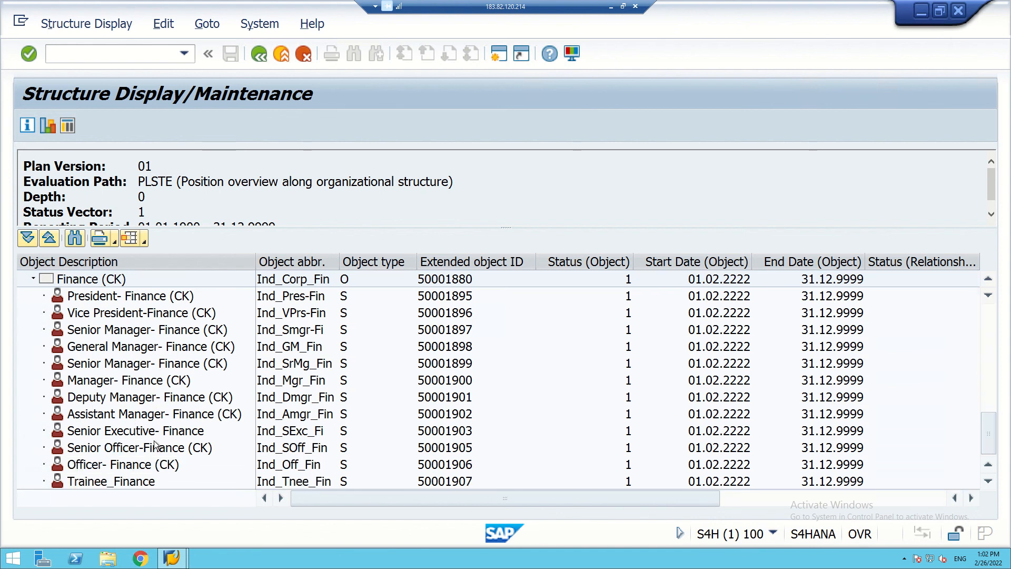
scroll(156, 439, up, 10)
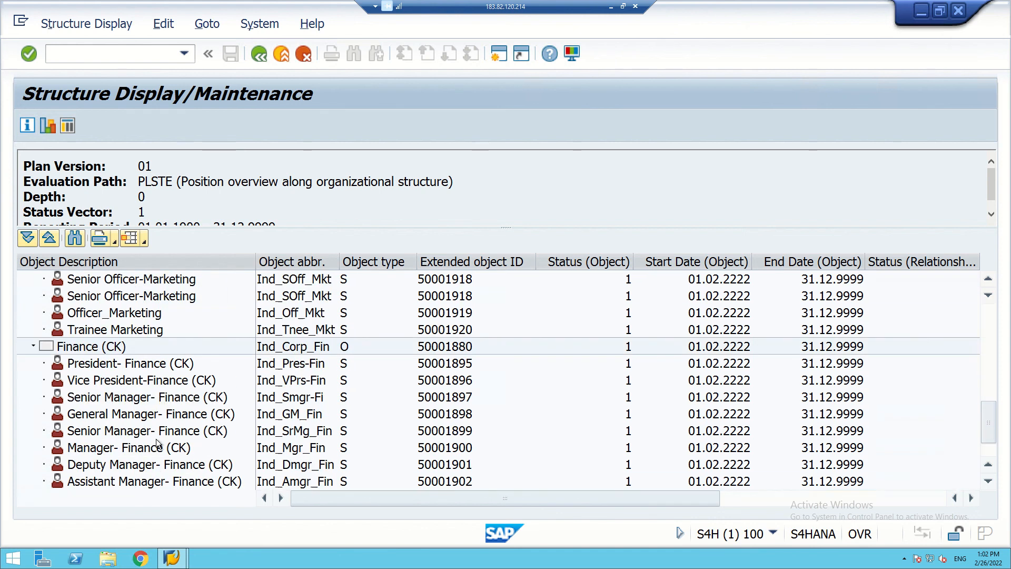
scroll(156, 442, up, 4)
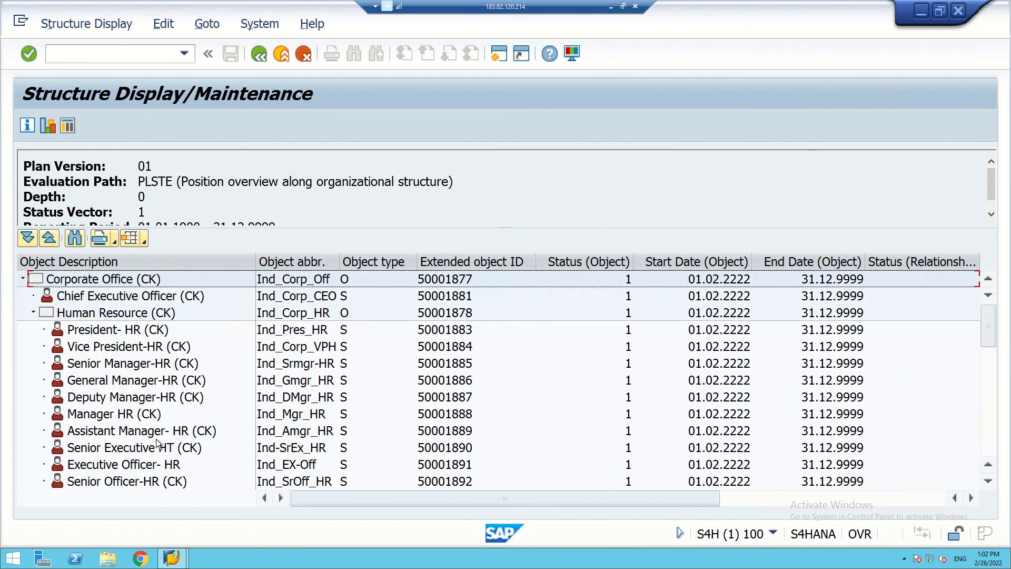
Re-examine the Human Resource unit's positions from President down to Executive Officer- Finance and Senior Manager_HR, with their abbreviations and object IDs.
scroll(156, 442, down, 1)
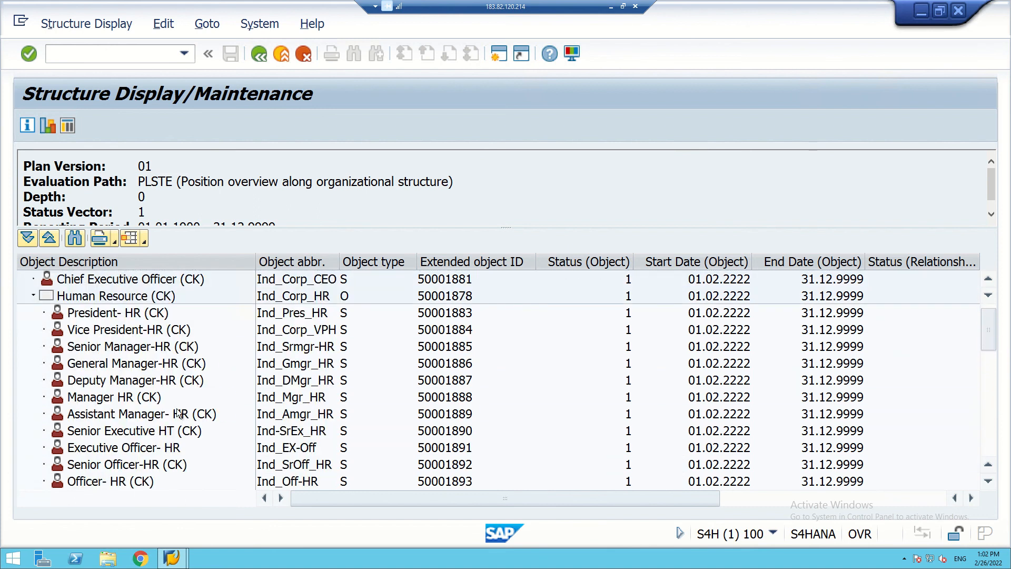
scroll(178, 429, down, 1)
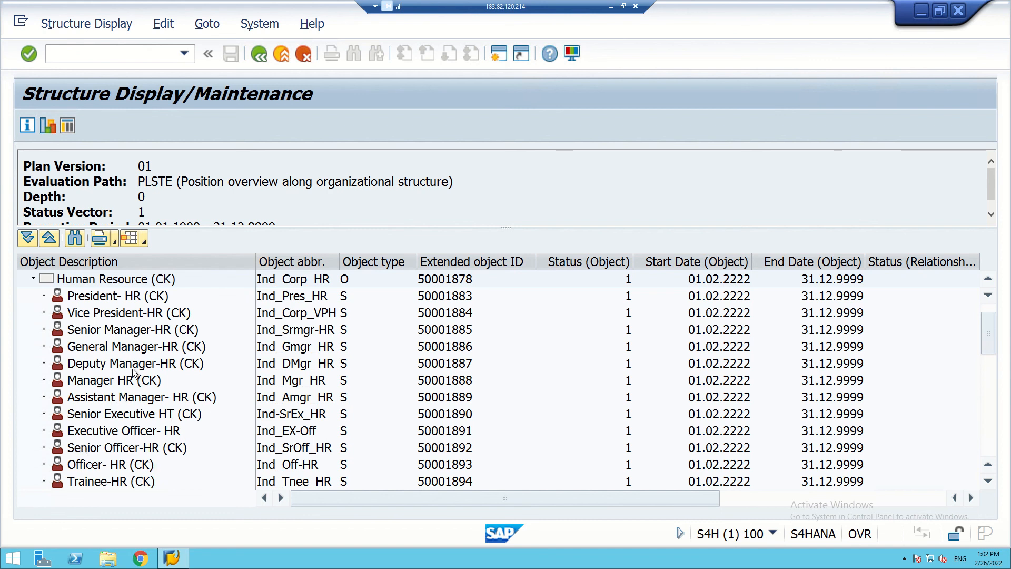
scroll(165, 327, down, 1)
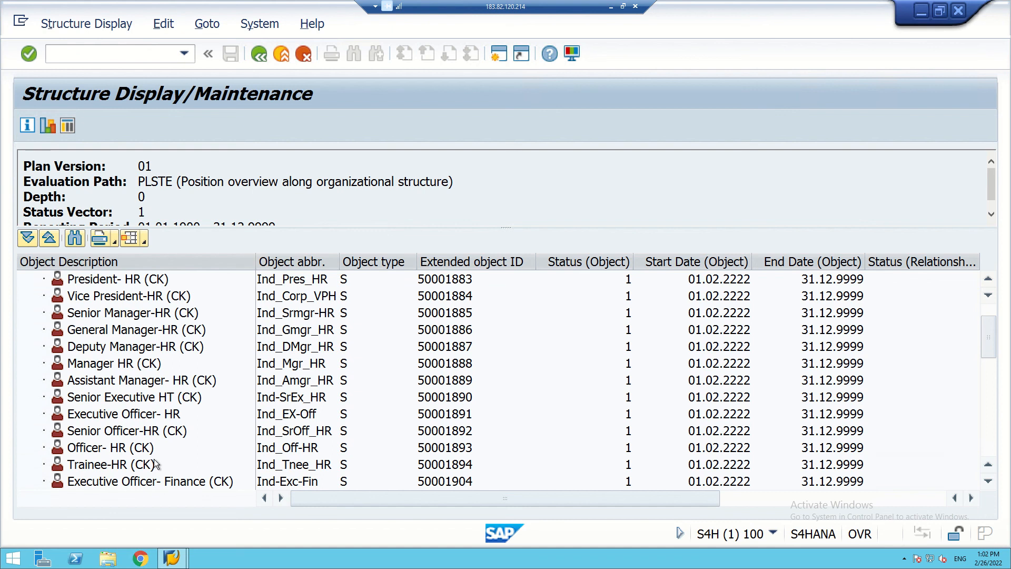
scroll(150, 466, down, 1)
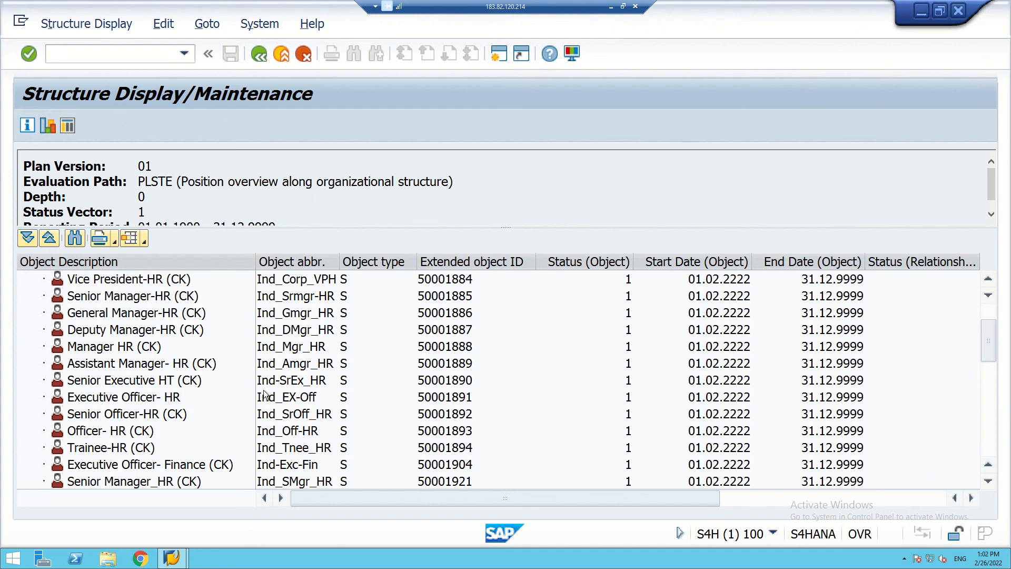
scroll(165, 380, up, 2)
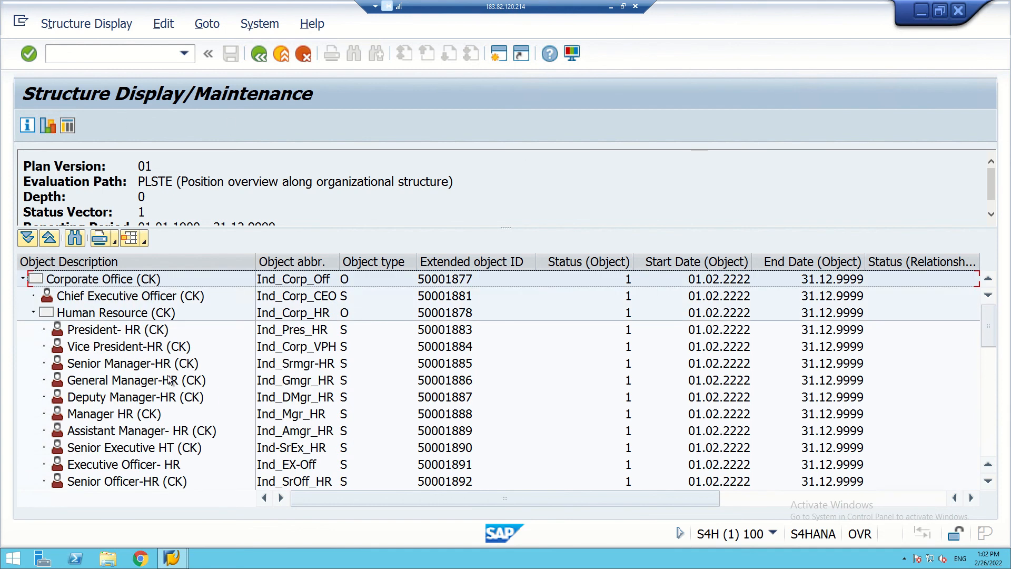
scroll(287, 327, down, 1)
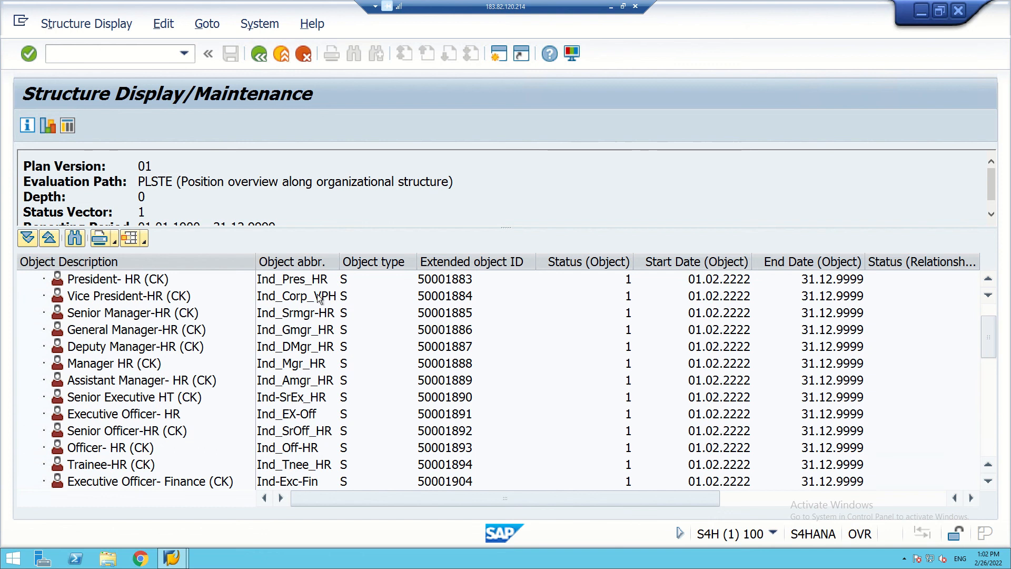
scroll(317, 294, up, 1)
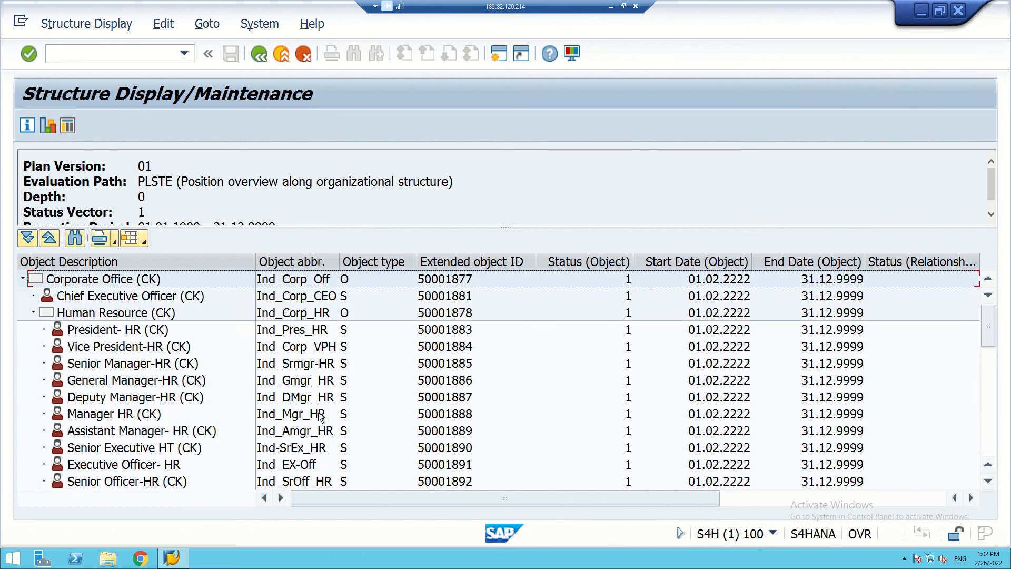
scroll(322, 419, down, 1)
scroll(174, 434, down, 1)
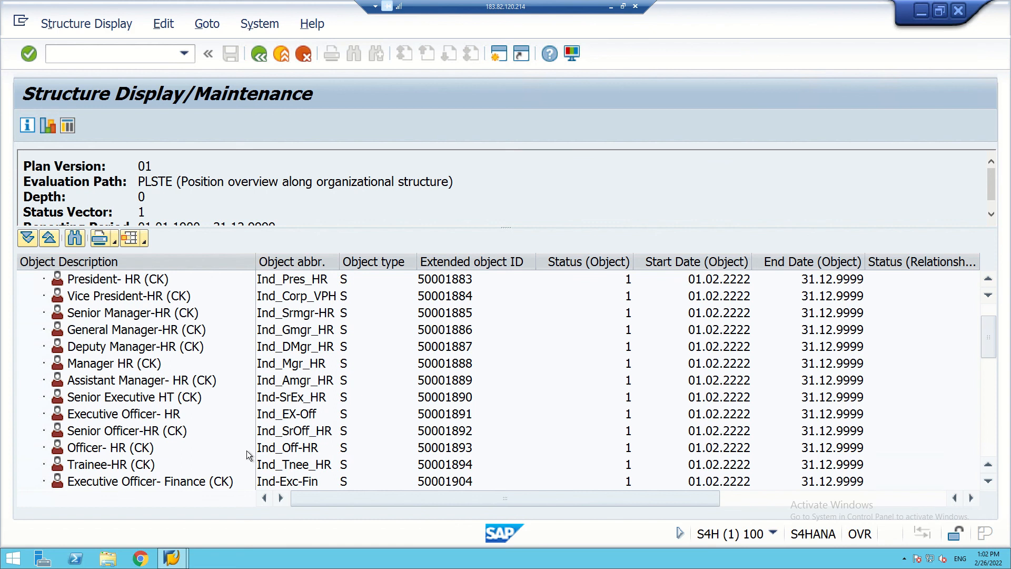
scroll(358, 447, down, 1)
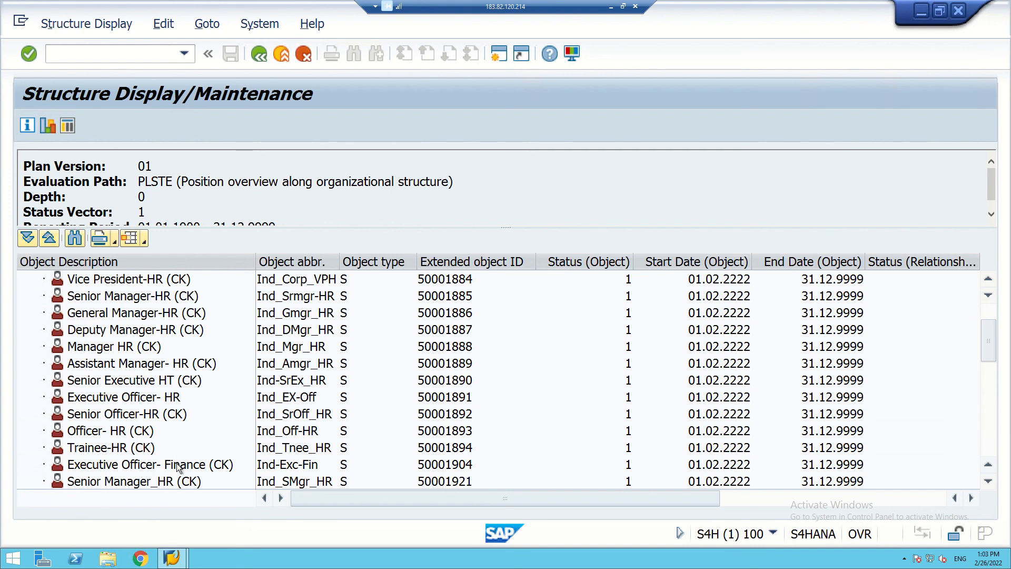
Examine the positions listed under Marketing, Finance and Human Resource, checking which unit holds Executive Officer- Finance.
scroll(199, 474, down, 2)
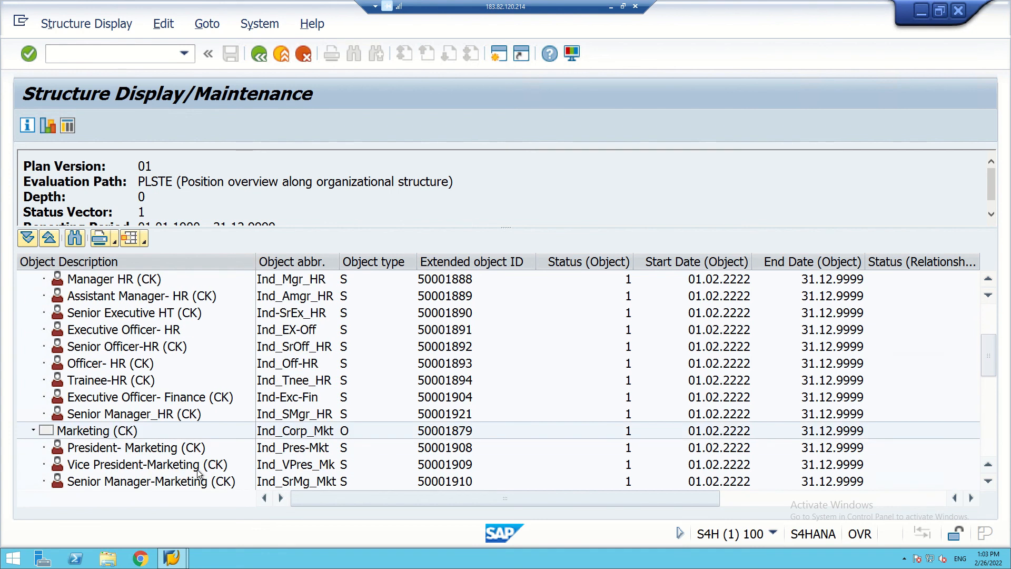
scroll(197, 471, down, 5)
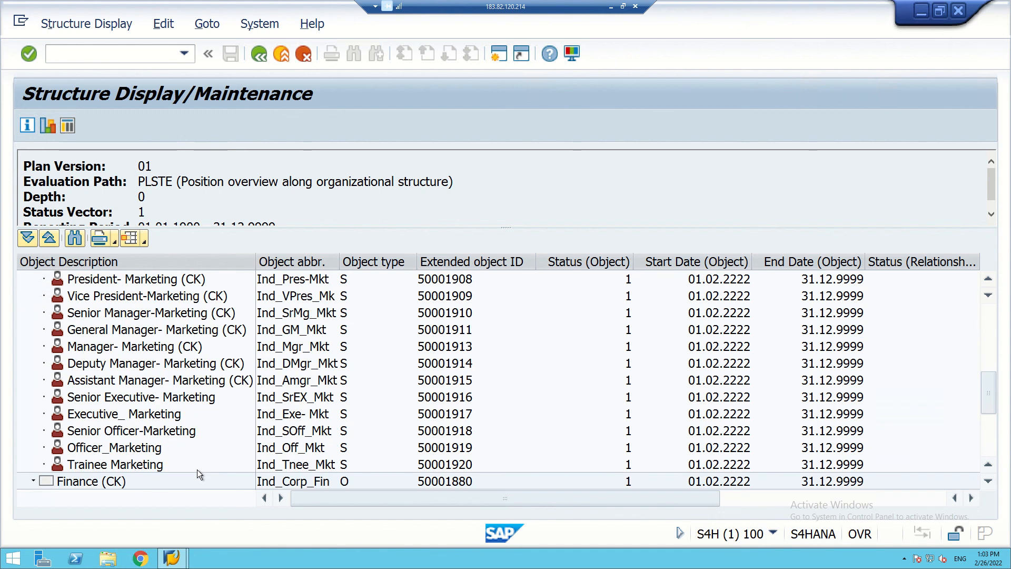
scroll(197, 469, down, 6)
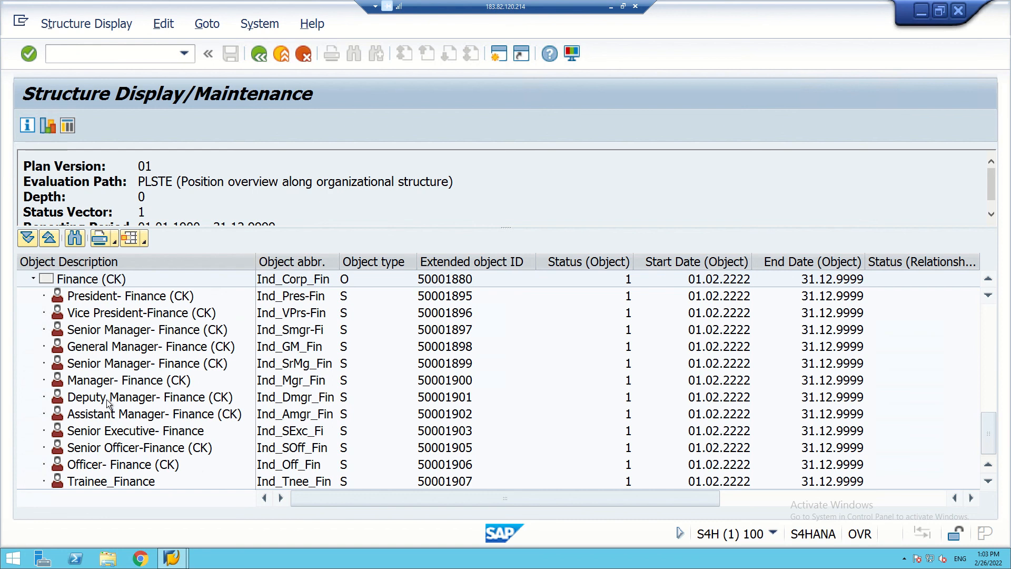
scroll(107, 399, up, 3)
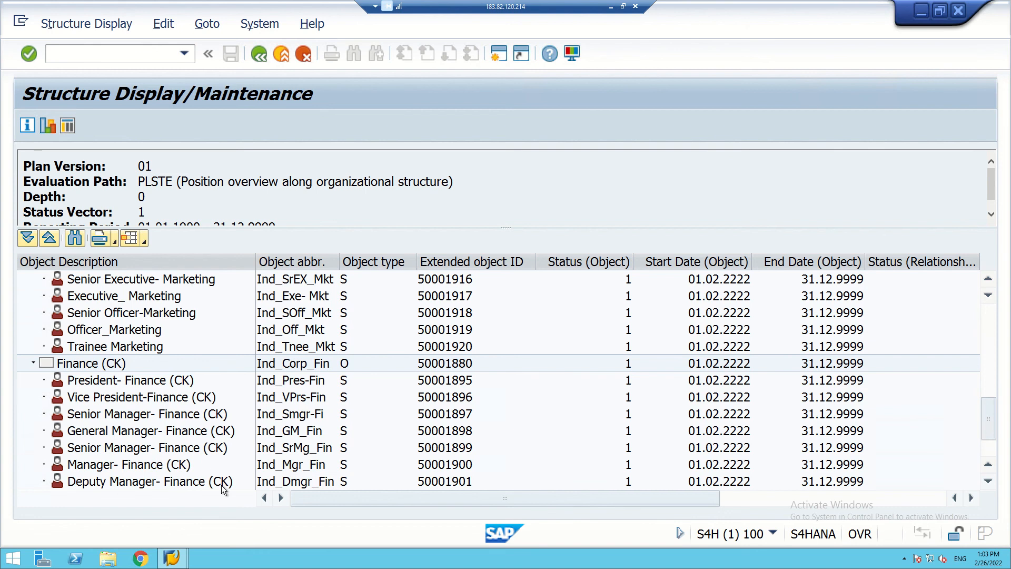
scroll(210, 450, down, 2)
scroll(211, 451, down, 1)
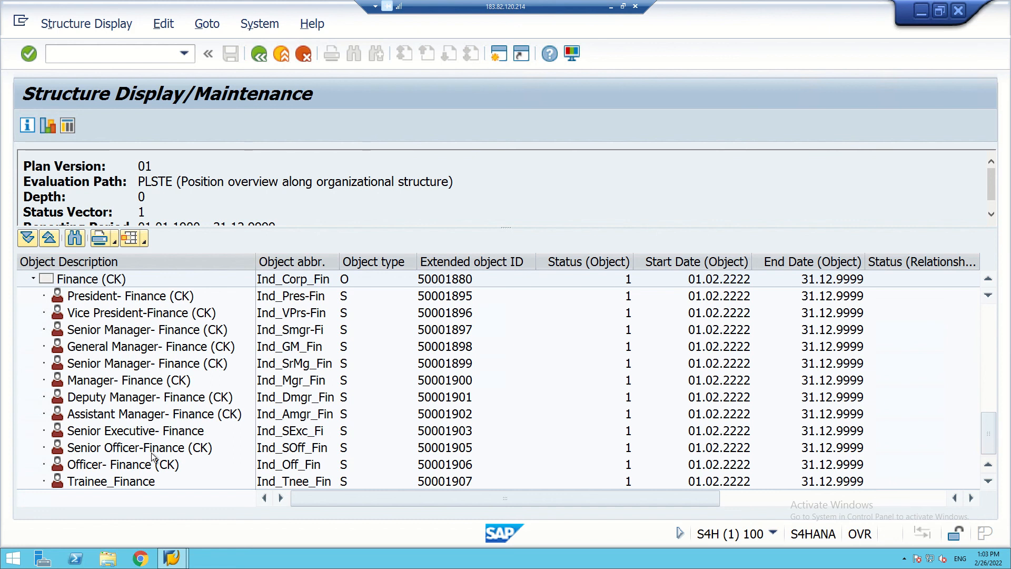
scroll(153, 450, up, 3)
scroll(153, 450, up, 5)
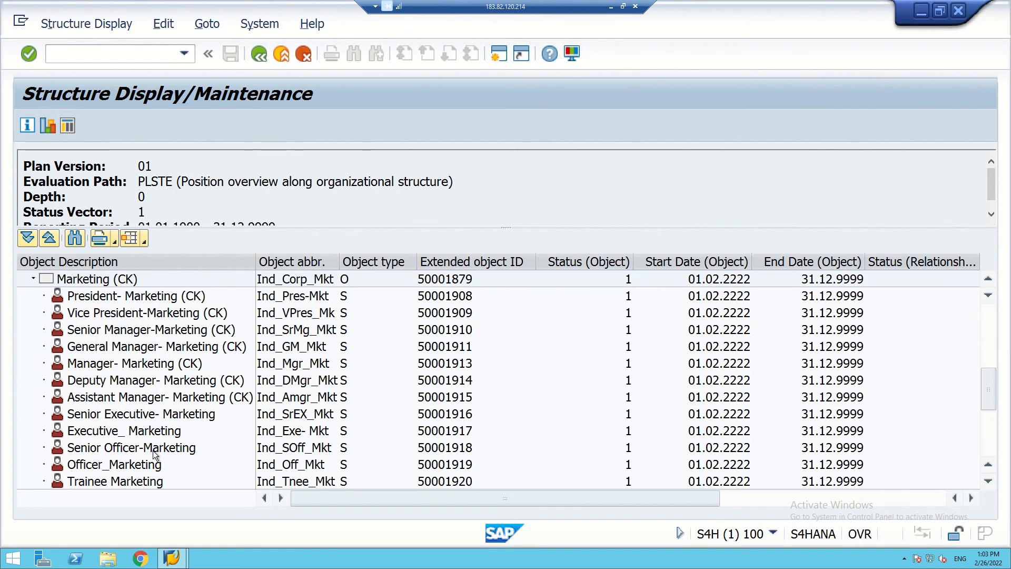
scroll(153, 450, up, 1)
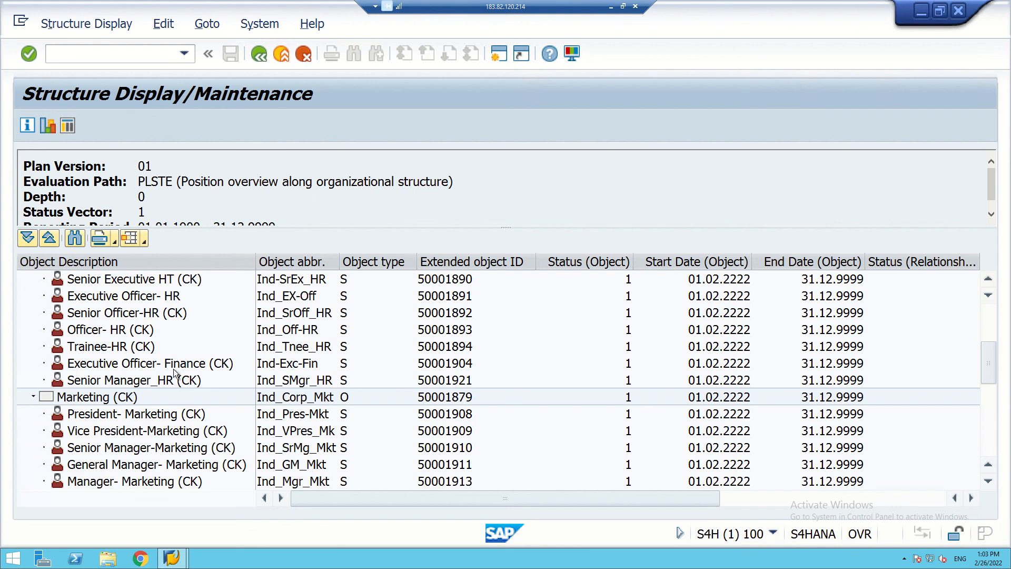
click(100, 367)
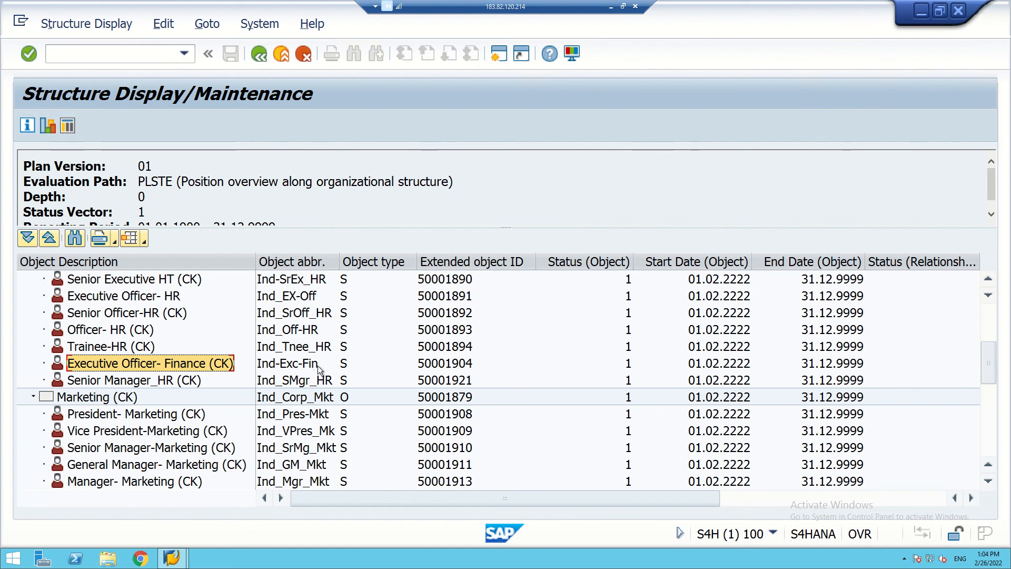
scroll(318, 369, up, 3)
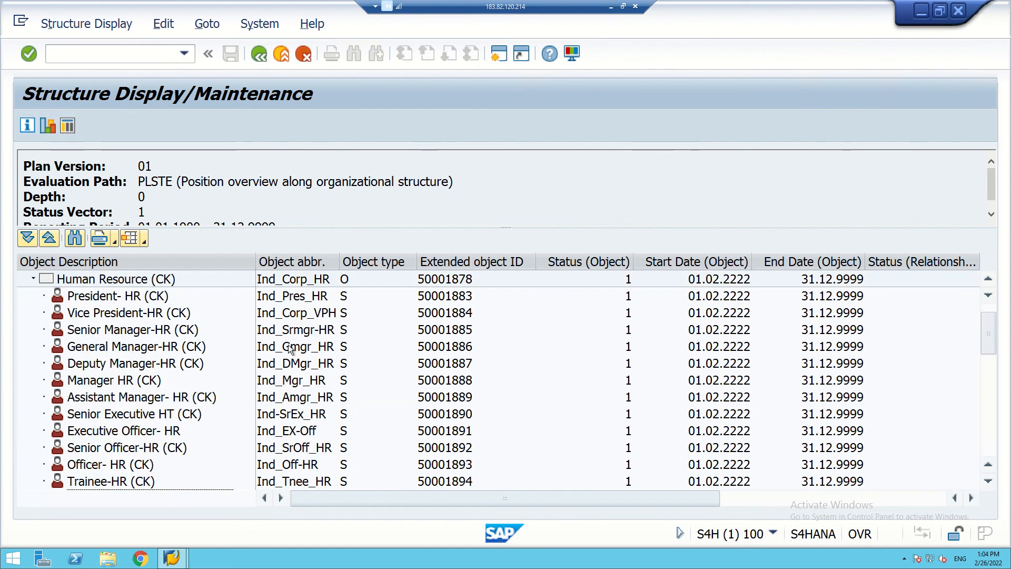
Leave the structure report and start transaction PO13 to maintain positions.
click(260, 54)
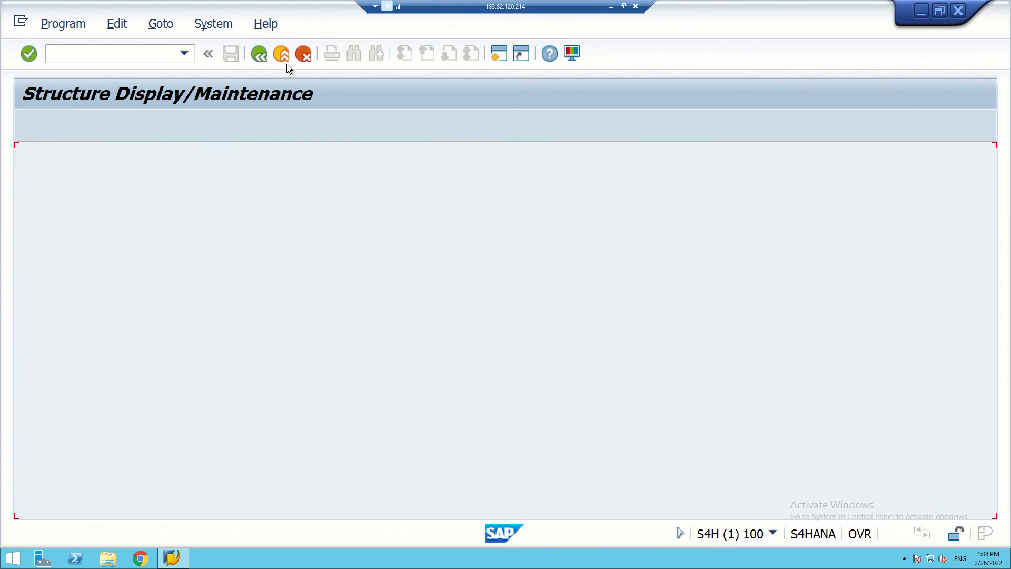
click(258, 54)
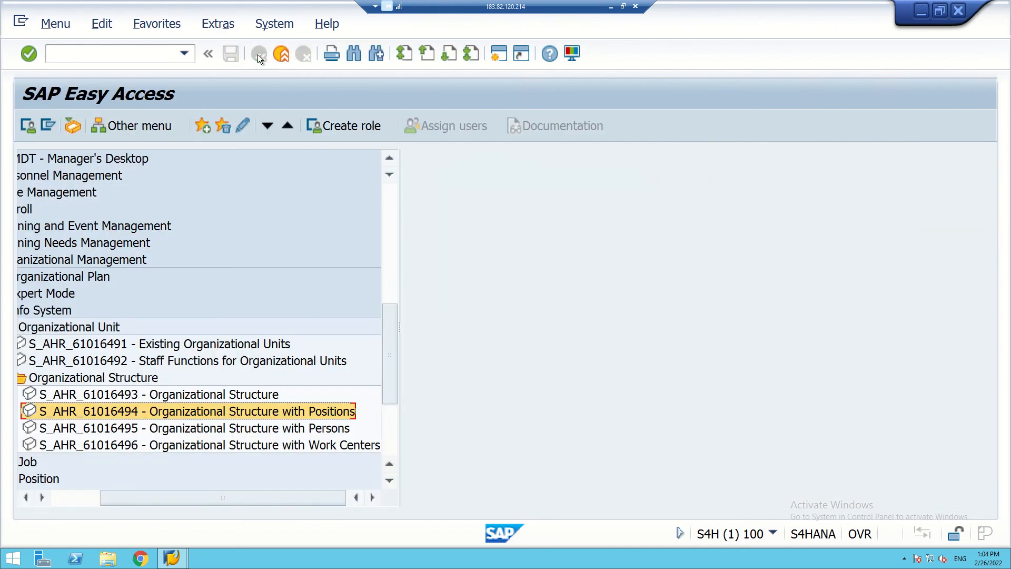
click(88, 57)
text(P)
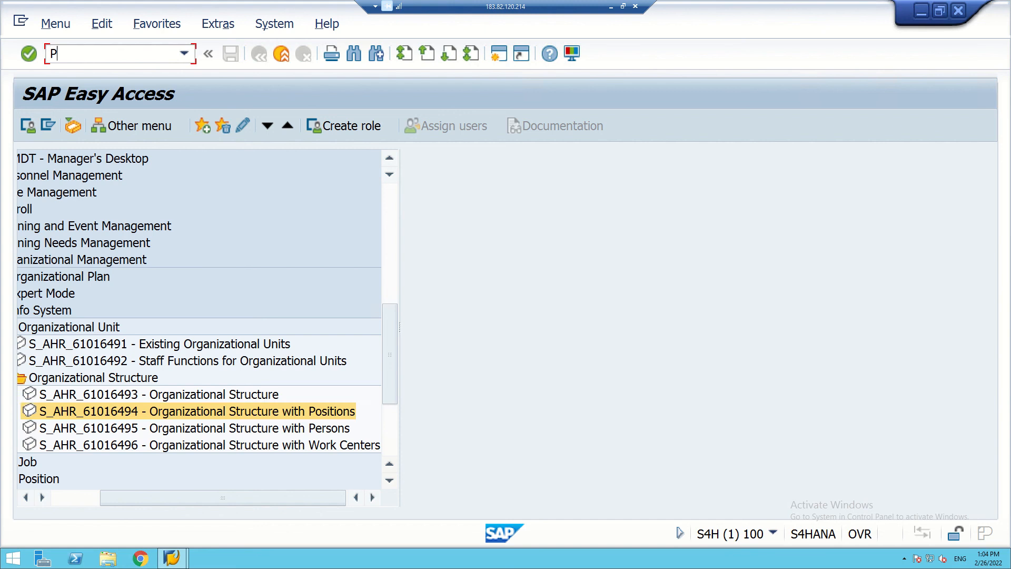
text(O13)
key(Return)
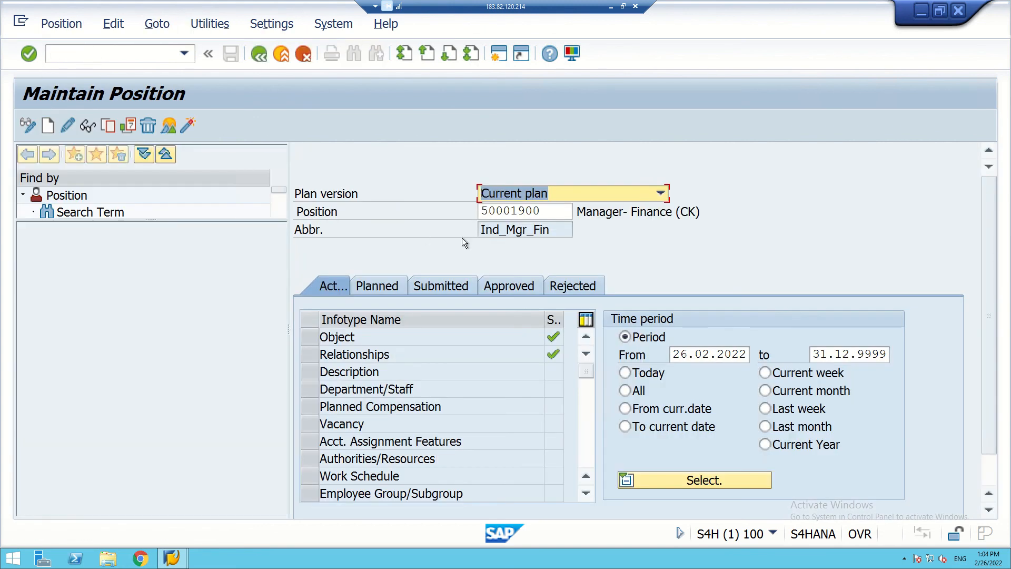
Load position 50001904 and open the overview of its Relationships infotype records.
click(553, 213)
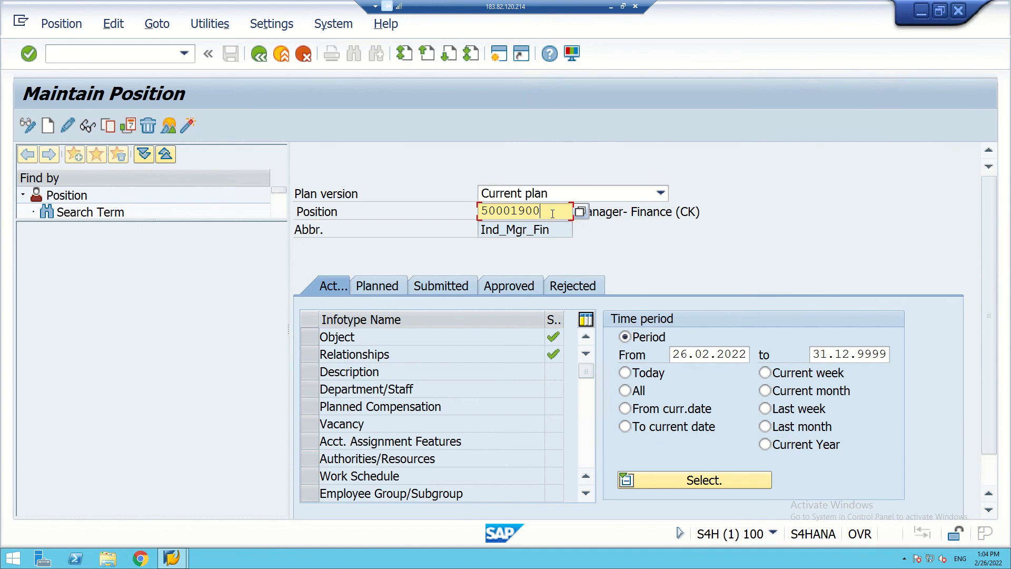
key(BackSpace)
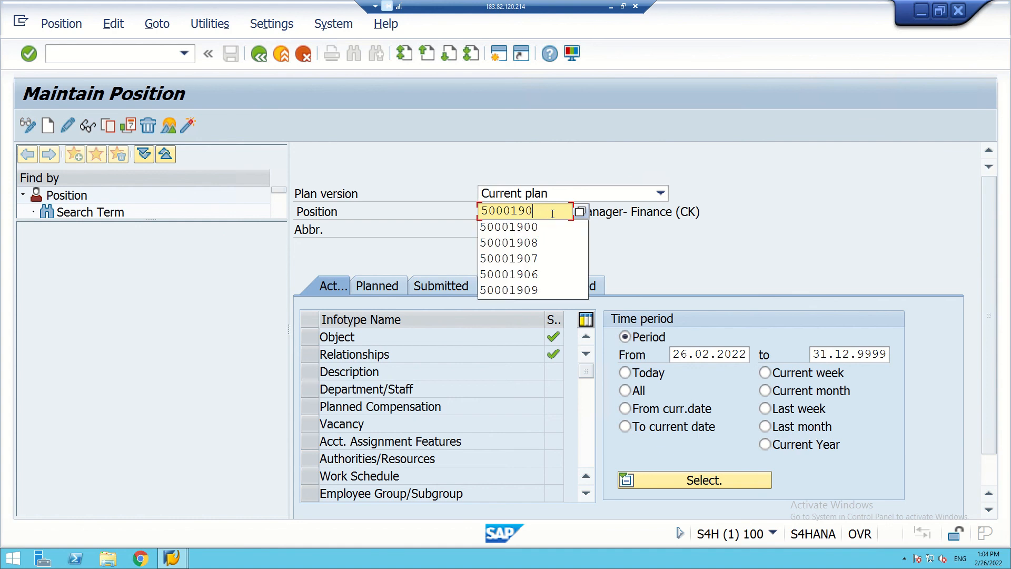
text(4)
key(Return)
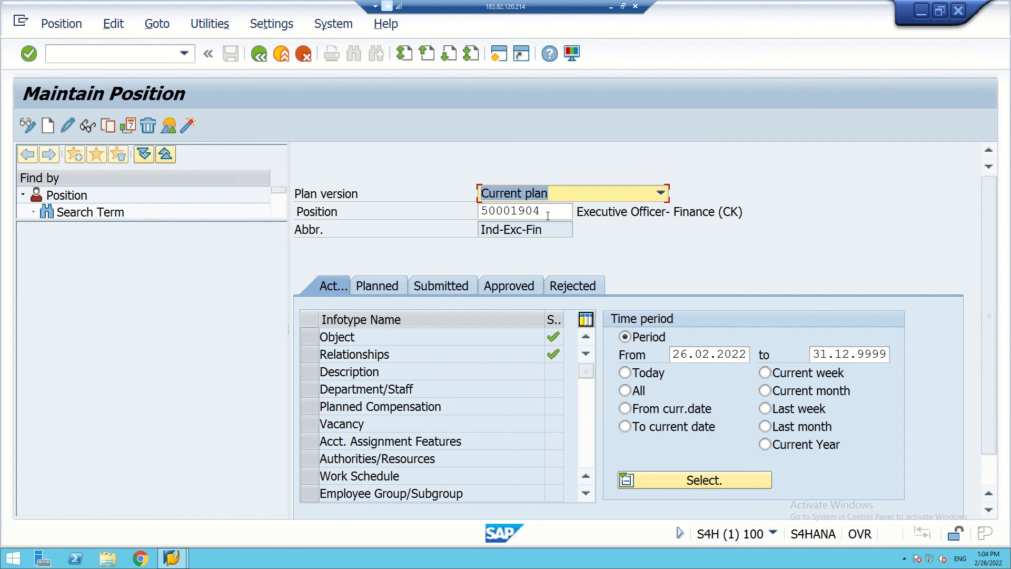
click(309, 356)
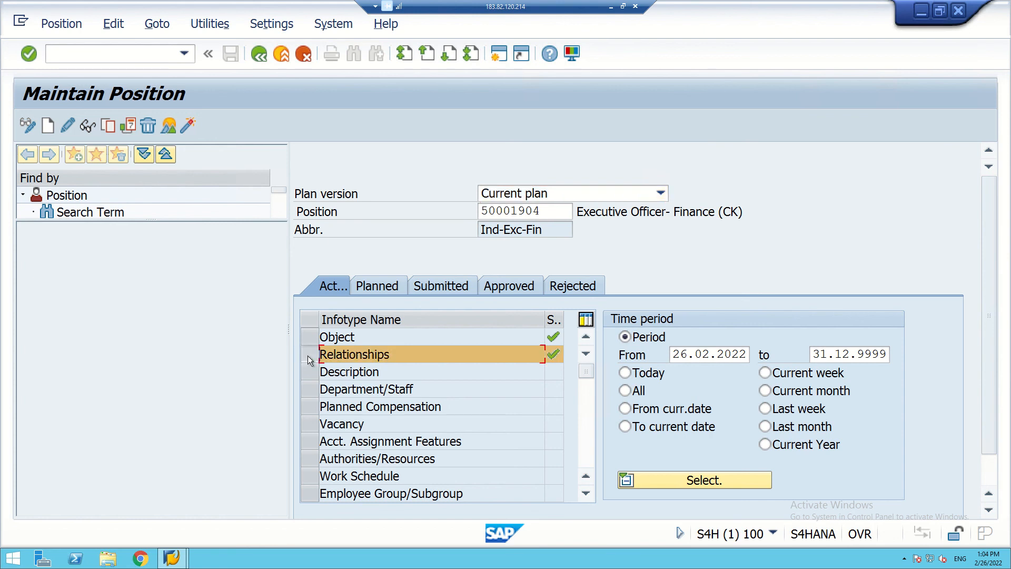
click(168, 125)
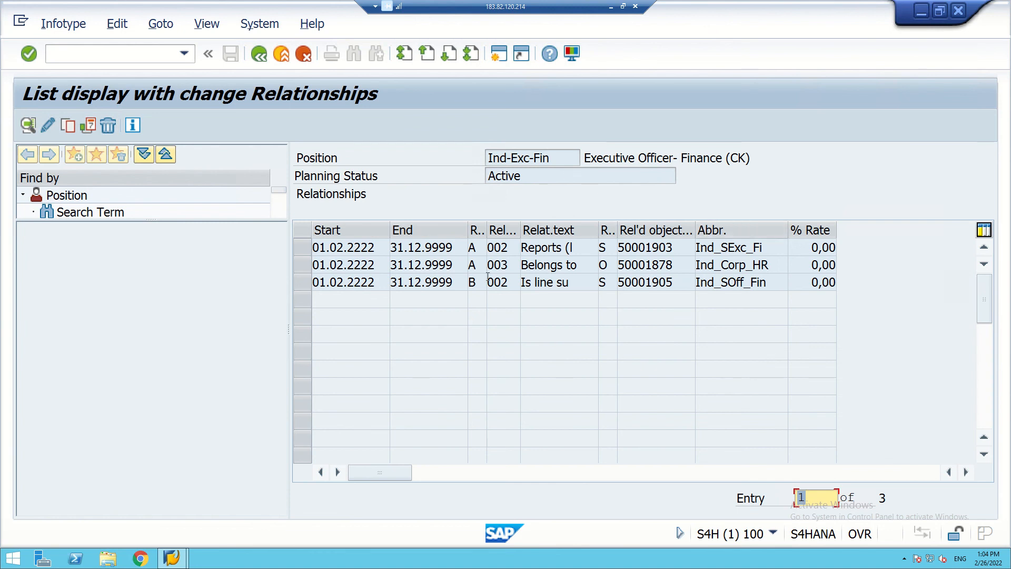
Copy the A 003 Belongs to relationship with related organizational unit 50001880 and save it, accepting deletion of the overlapping record.
click(306, 266)
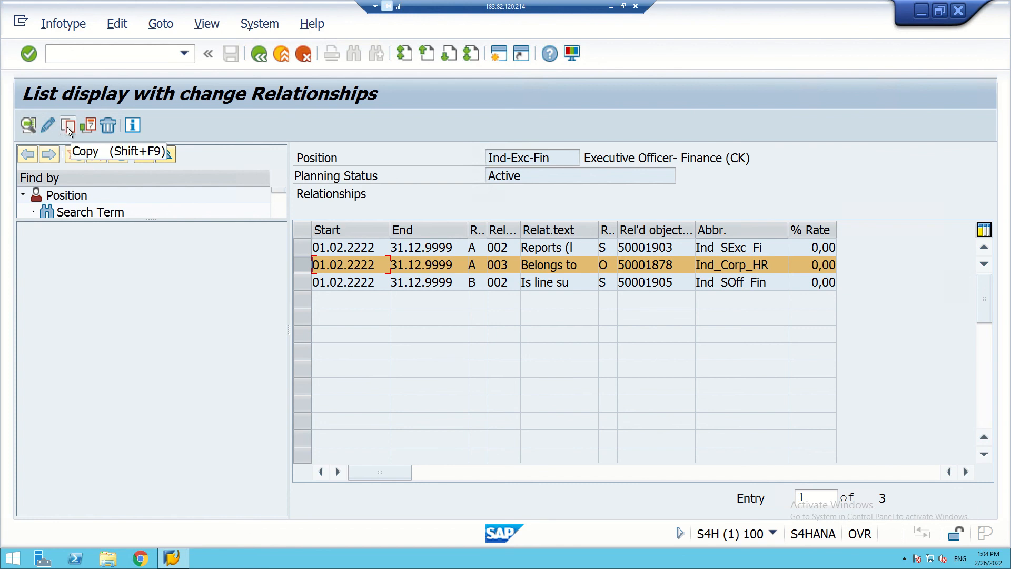
click(302, 264)
click(301, 266)
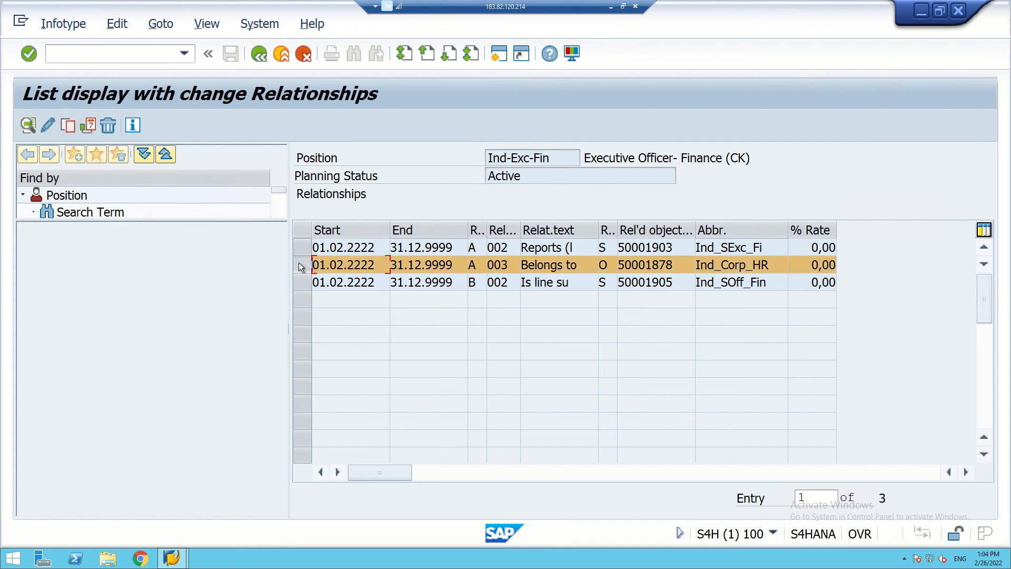
click(65, 125)
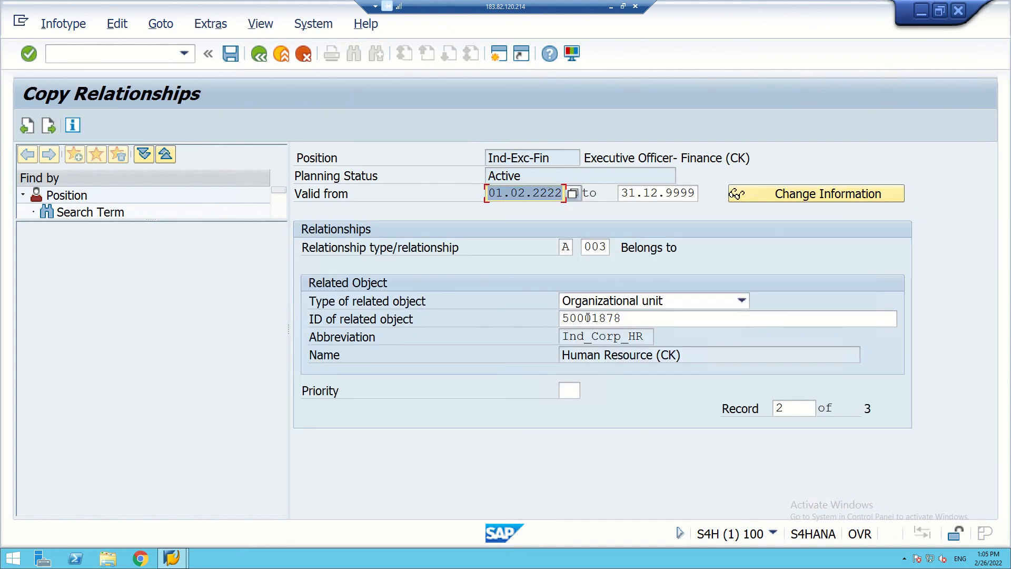
click(624, 319)
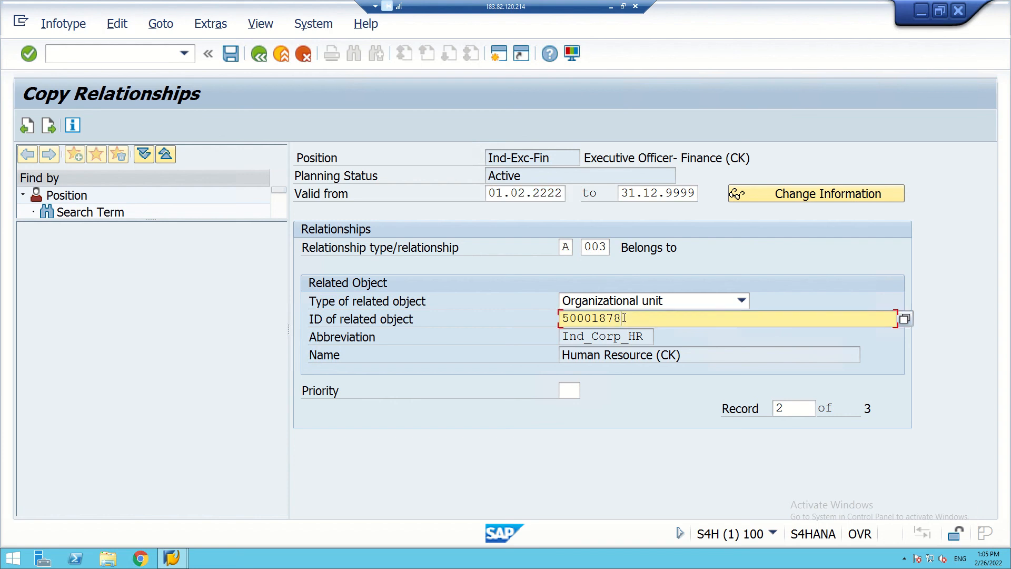
key(BackSpace)
key(BackSpace)
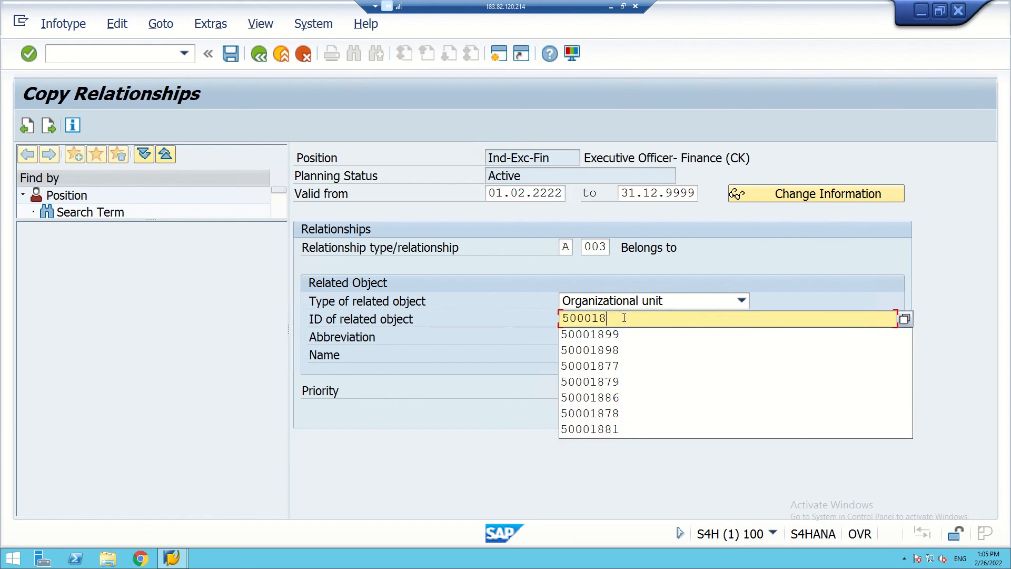
text(80)
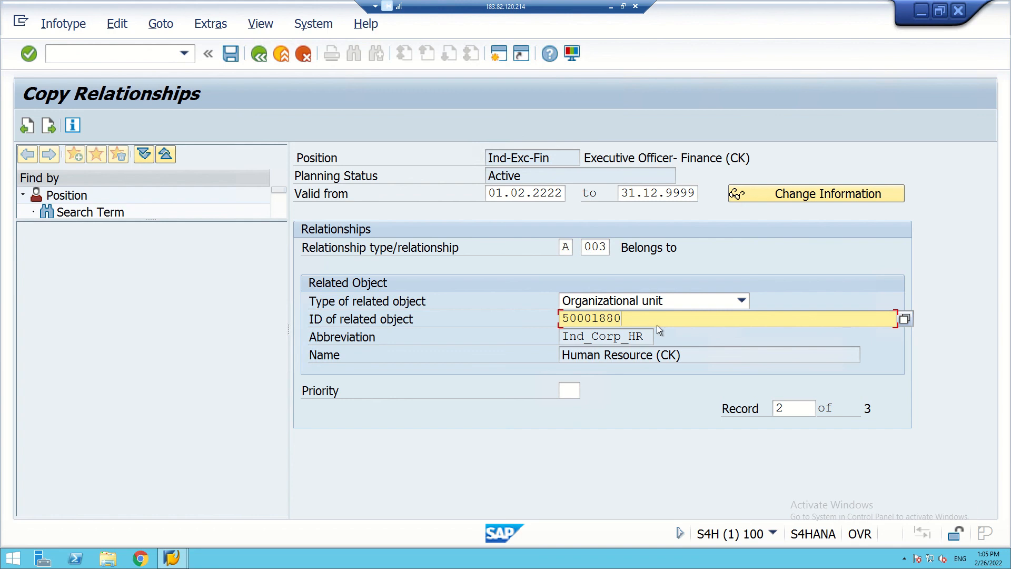
key(Return)
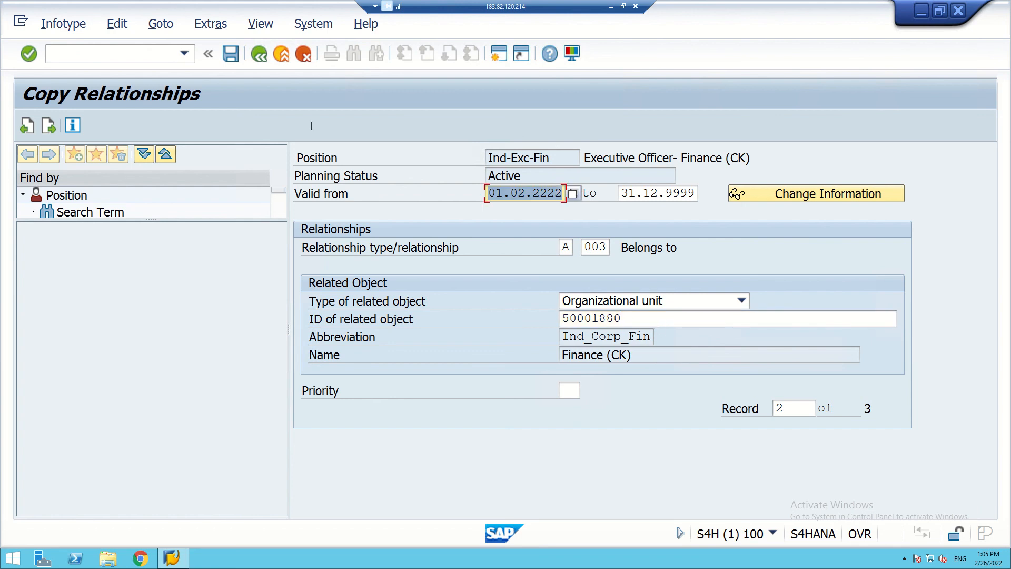
click(232, 53)
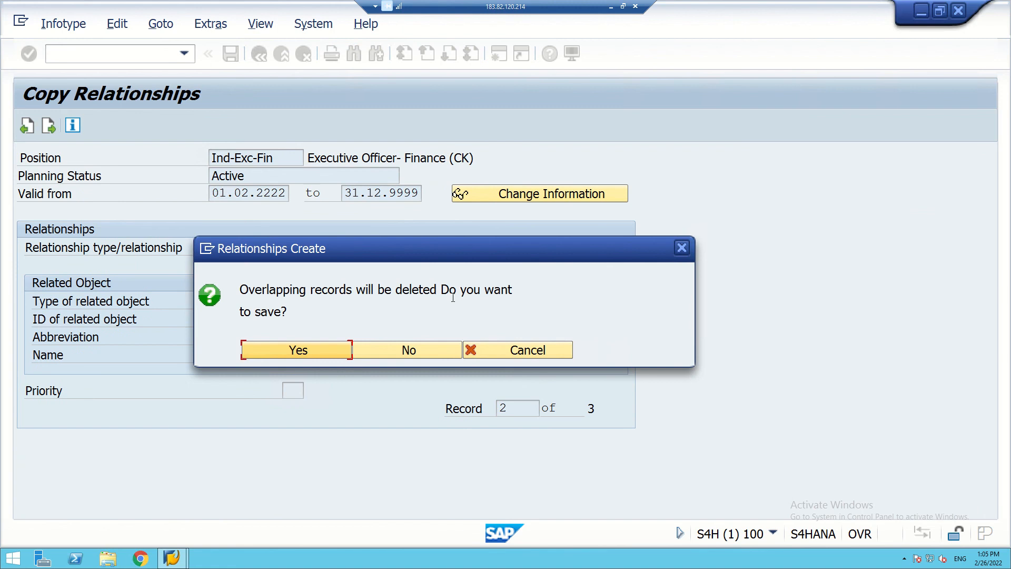
click(275, 351)
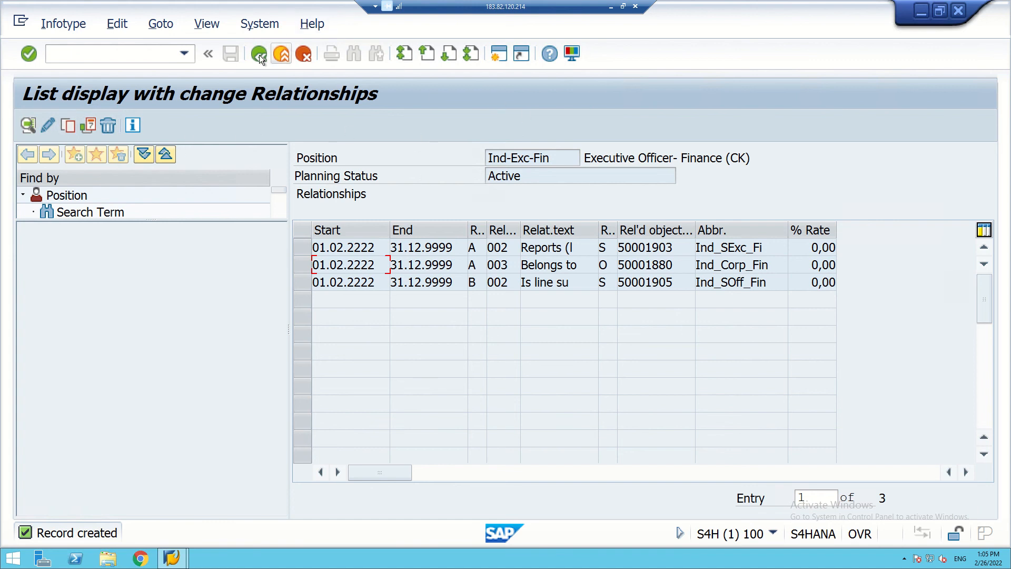
Exit position maintenance and rerun the Organizational Structure with Positions report S_AHR_61016494 for organizational unit 50001877.
click(162, 53)
click(256, 52)
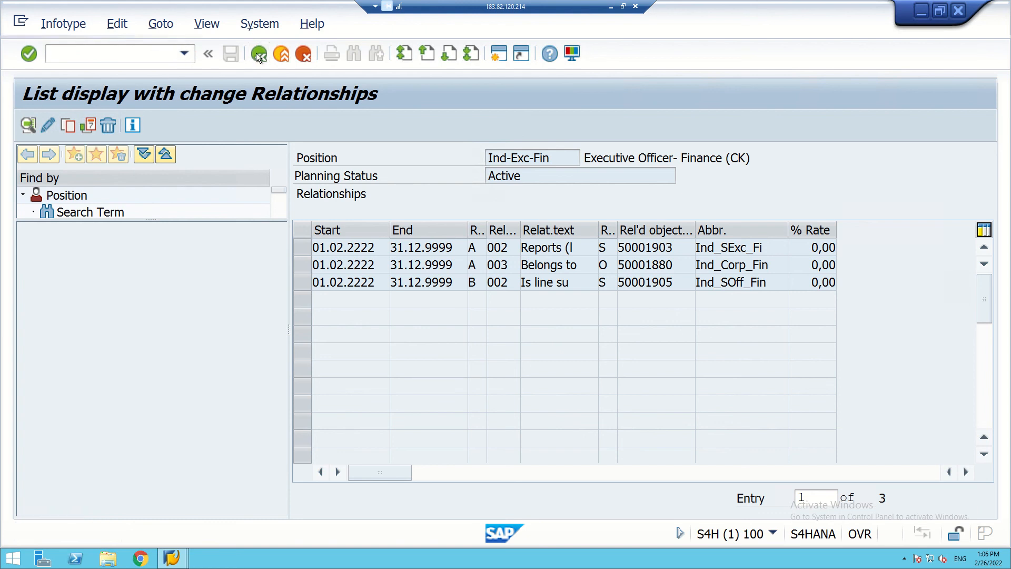
click(256, 53)
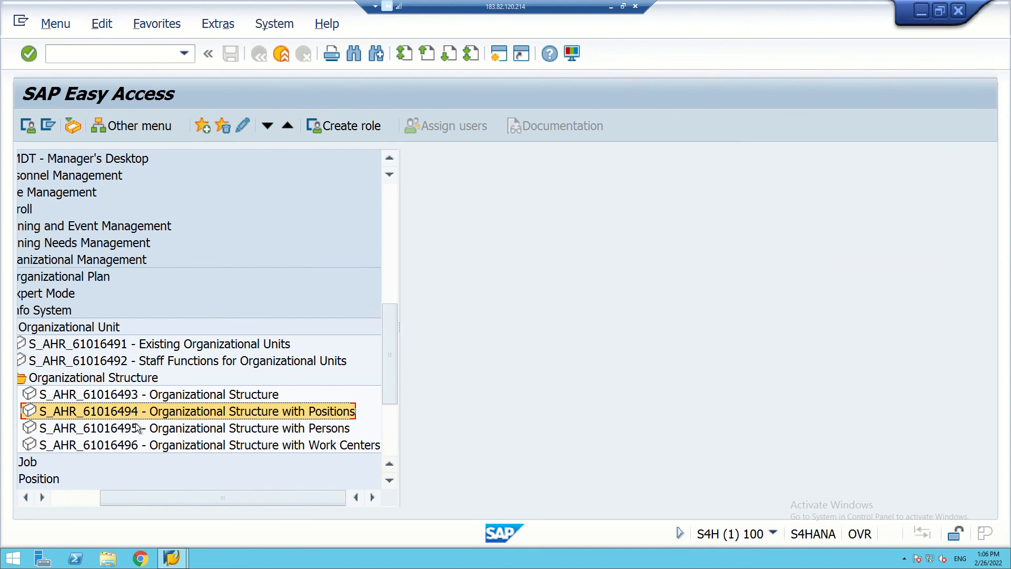
double_click(92, 410)
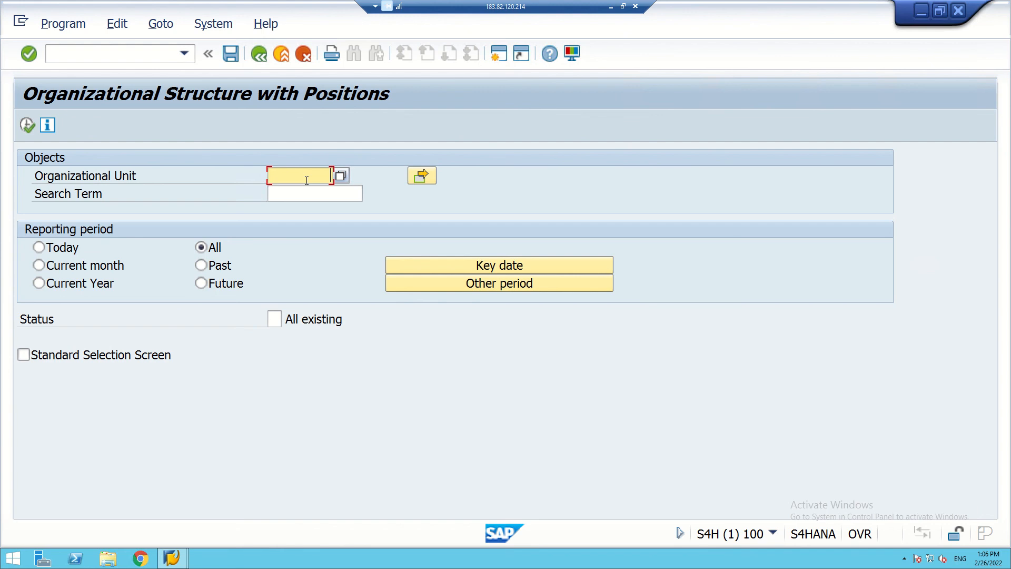
text(50001877)
click(28, 125)
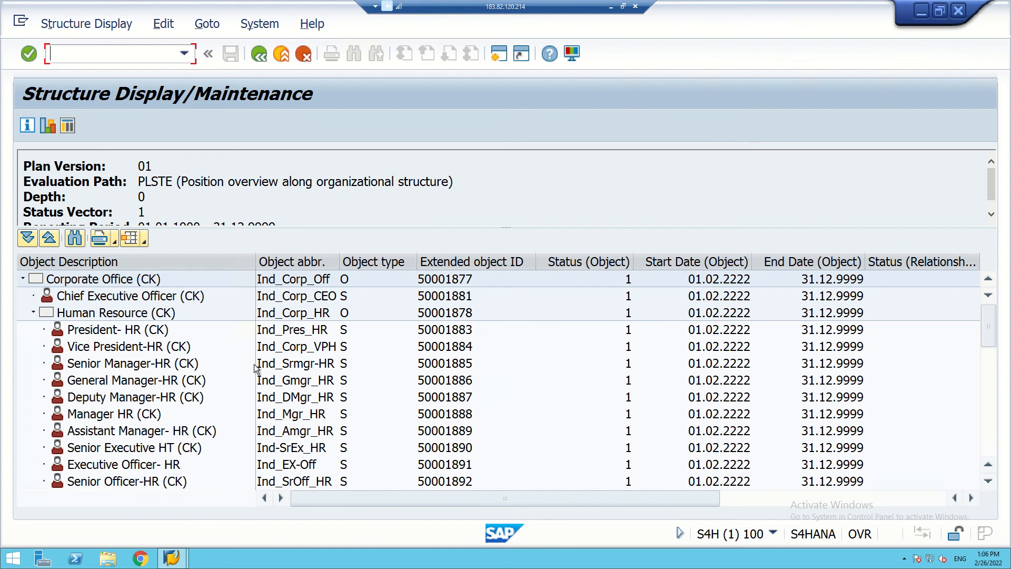
Check the Human Resource, Marketing and Finance units in the refreshed report for the placement of Executive Officer- Finance.
click(112, 448)
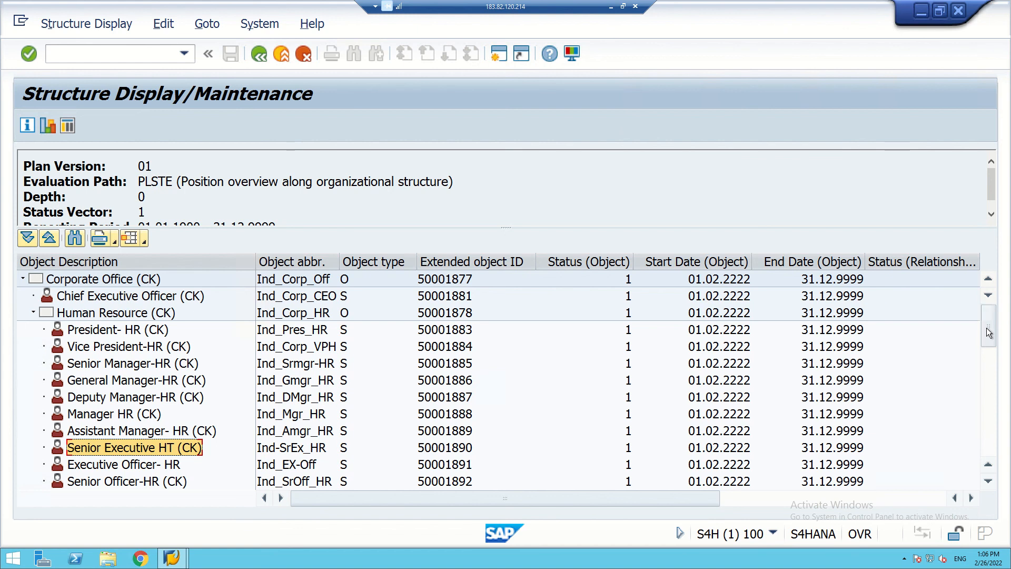
drag(988, 330, 989, 349)
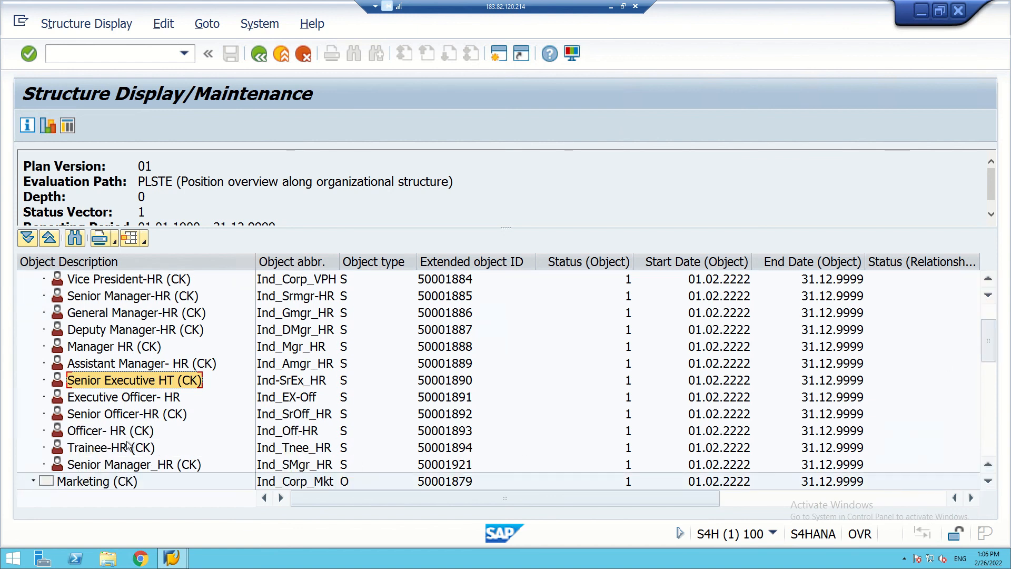
scroll(127, 394, down, 5)
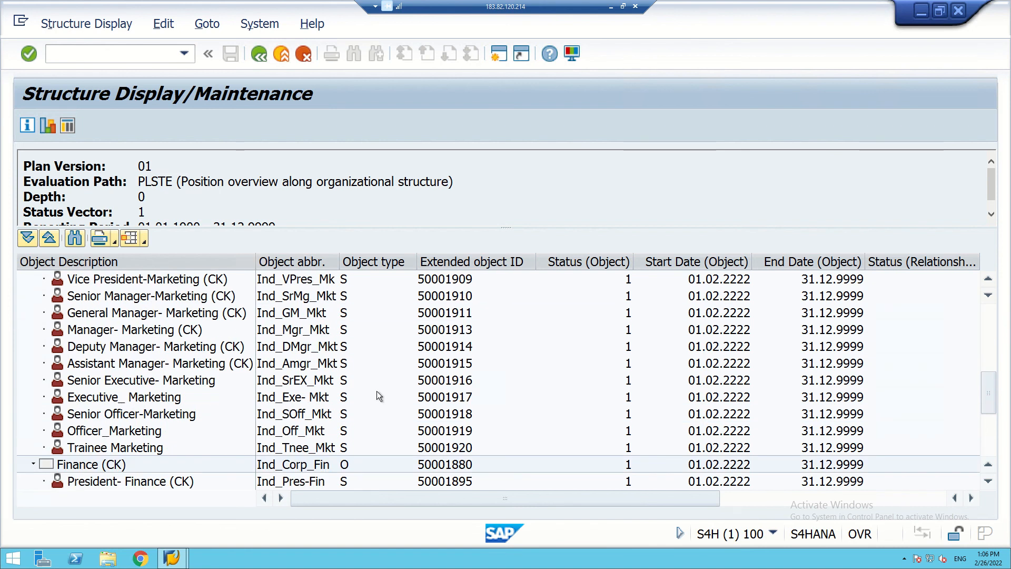
scroll(381, 391, down, 1)
scroll(382, 390, down, 2)
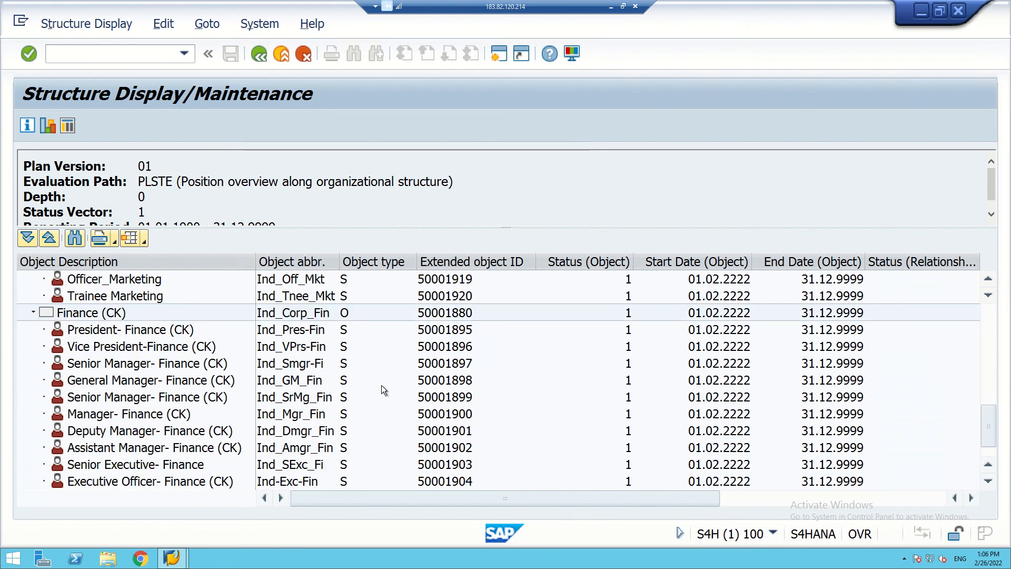
scroll(456, 483, down, 1)
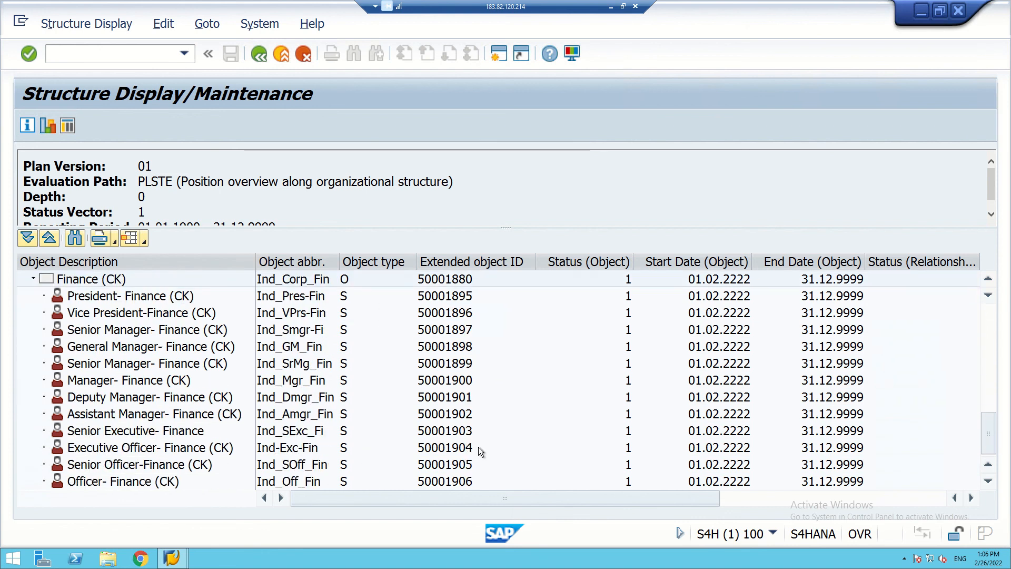
scroll(403, 449, down, 1)
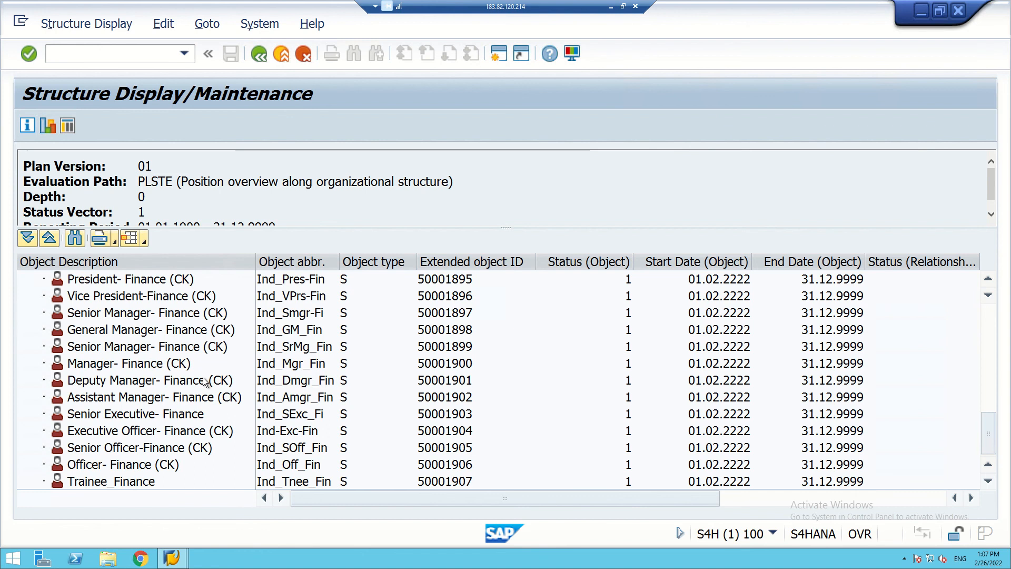
scroll(205, 381, up, 2)
Switch to the PRESENTATION workbook in Excel, review its position ID table, and minimize it to return to the PowerPoint title slide.
click(612, 7)
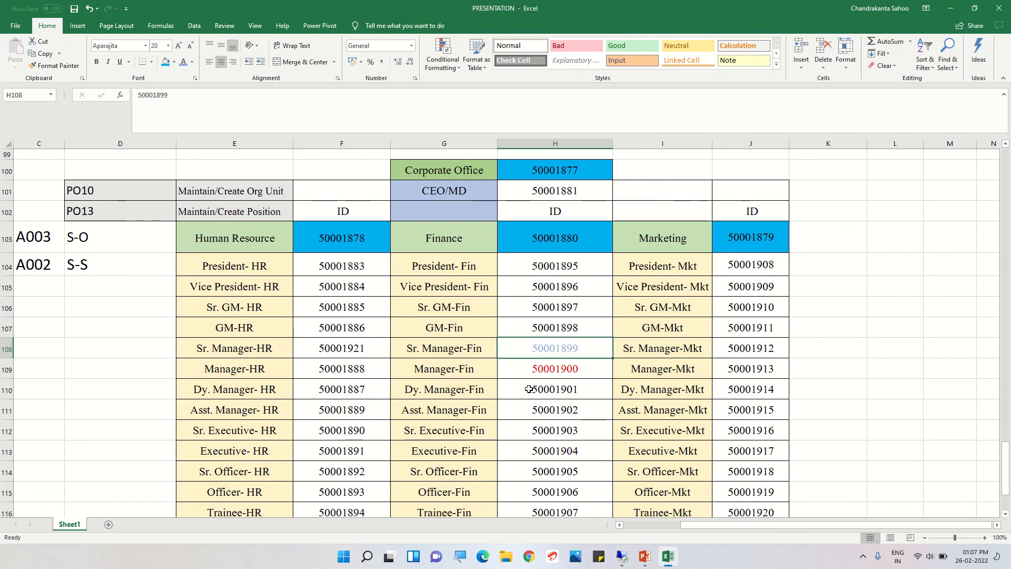
scroll(527, 390, down, 3)
scroll(524, 398, up, 5)
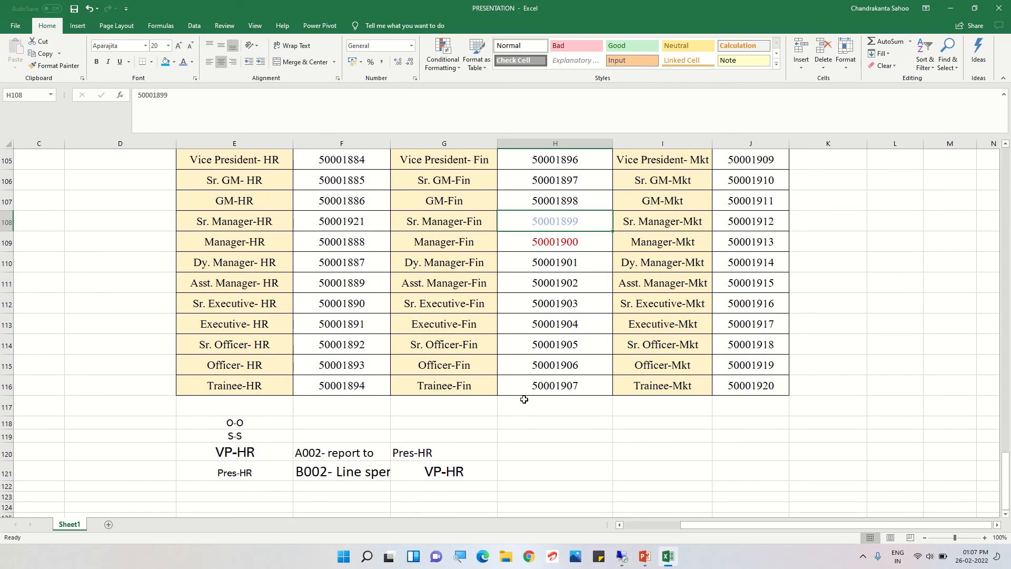
click(950, 9)
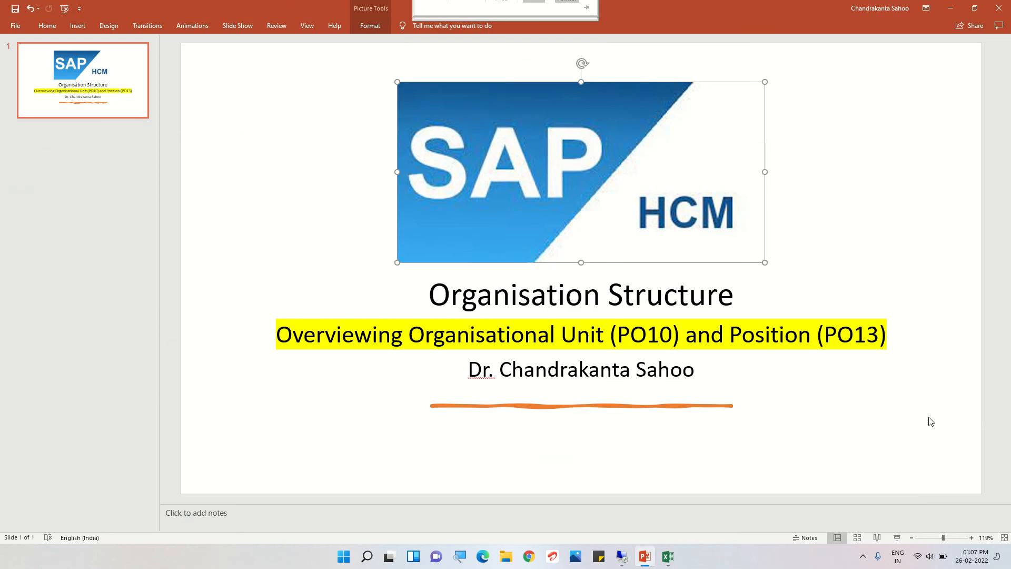